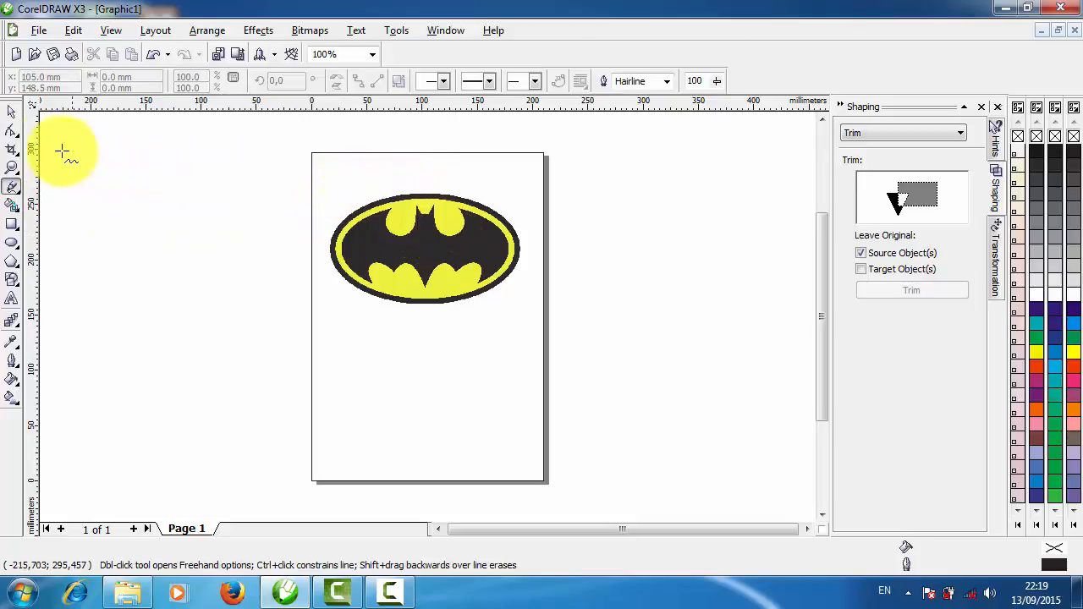
Move the Batman logo bitmap slightly up and to the left on the page
left_click(11, 135)
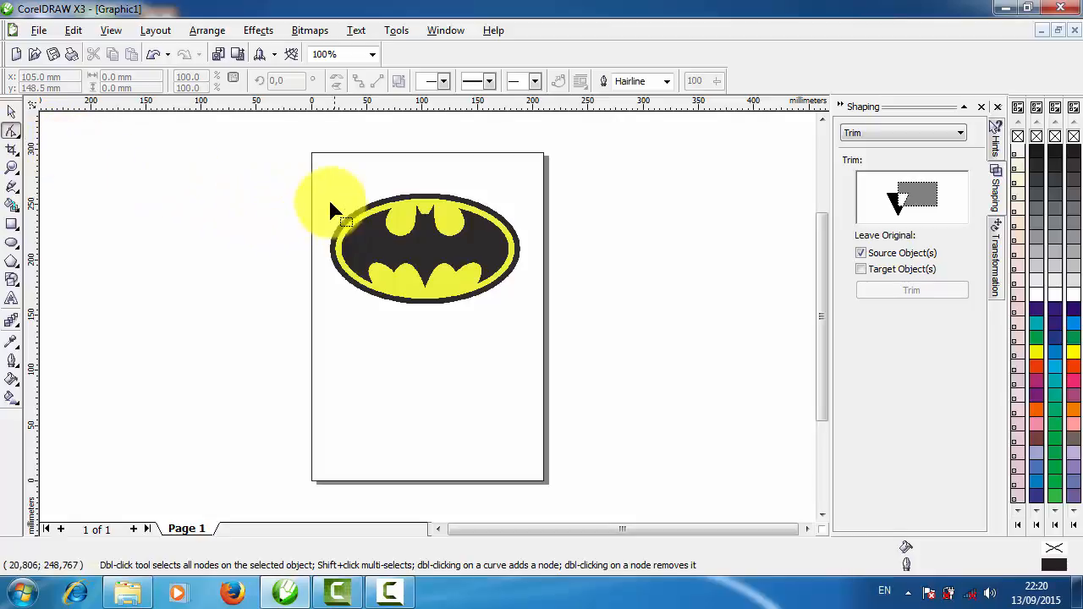
left_click(12, 111)
mouse_move(400, 249)
left_mouse_down()
mouse_move(411, 235)
mouse_move(397, 241)
left_mouse_up()
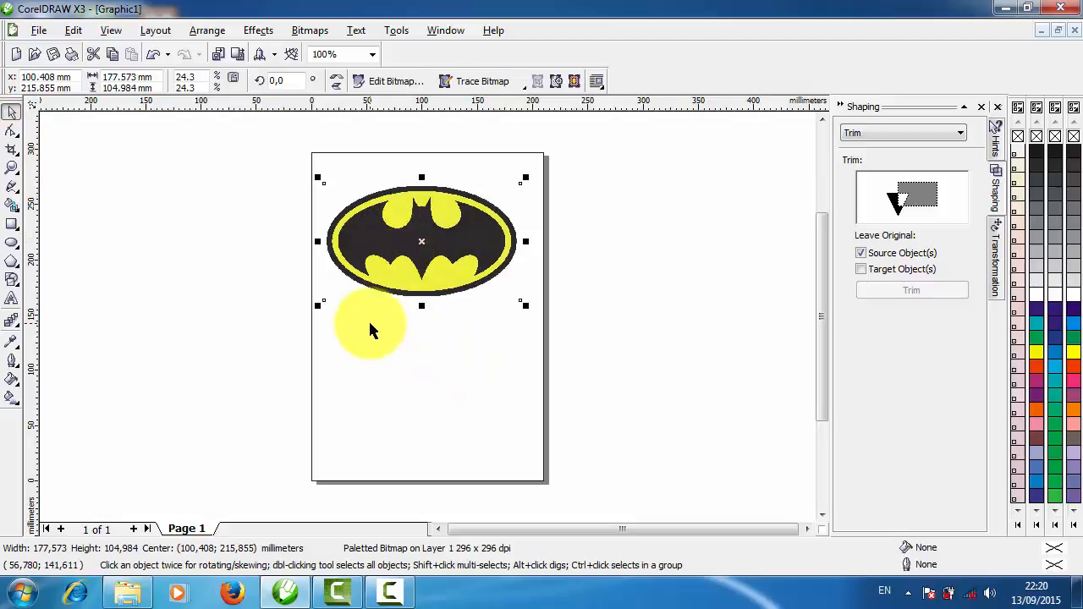
Trace the black bat silhouette with one freehand line starting at the left wing's upper tip, and give it a red outline
left_click(11, 167)
left_click_drag(323, 189, 519, 302)
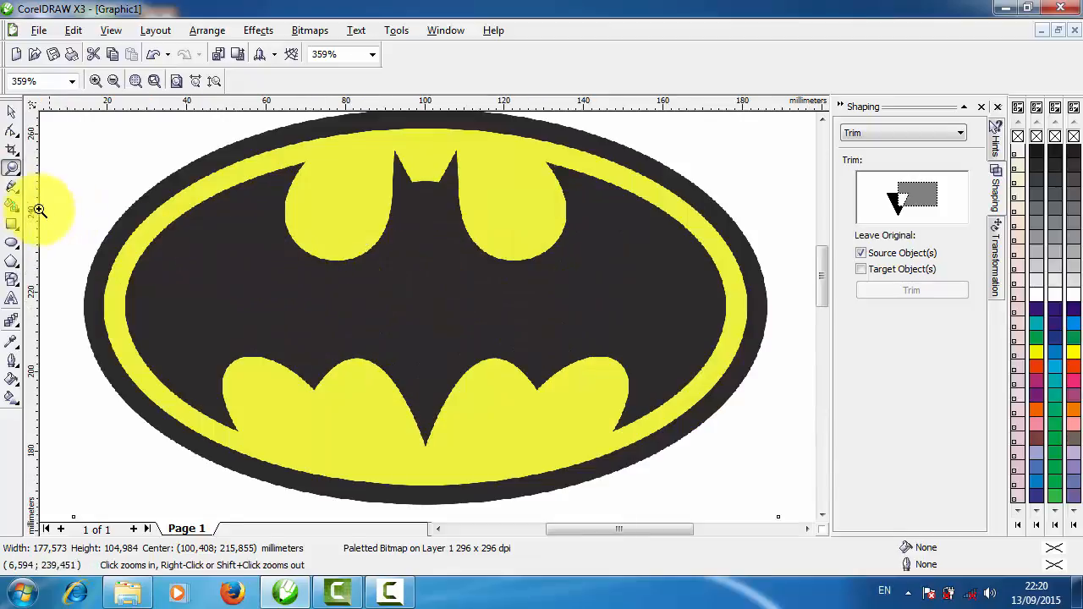
left_click(13, 189)
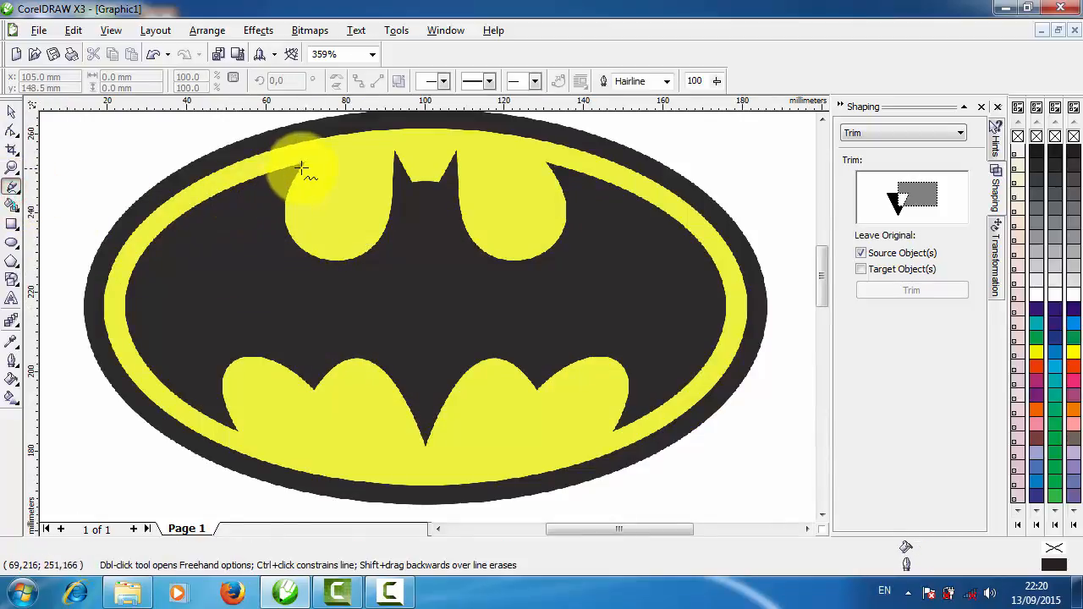
mouse_move(304, 163)
left_mouse_down()
mouse_move(288, 238)
mouse_move(308, 262)
mouse_move(334, 267)
mouse_move(387, 229)
mouse_move(394, 146)
mouse_move(406, 180)
mouse_move(424, 184)
mouse_move(440, 180)
mouse_move(459, 151)
mouse_move(453, 166)
mouse_move(481, 229)
mouse_move(509, 252)
mouse_move(531, 249)
mouse_move(558, 214)
mouse_move(542, 160)
mouse_move(632, 200)
mouse_move(688, 257)
mouse_move(703, 290)
mouse_move(701, 339)
mouse_move(682, 377)
mouse_move(623, 418)
mouse_move(643, 408)
mouse_move(634, 370)
mouse_move(614, 356)
mouse_move(534, 394)
mouse_move(497, 360)
mouse_move(413, 454)
mouse_move(408, 413)
mouse_move(377, 369)
mouse_move(347, 365)
mouse_move(310, 396)
mouse_move(261, 357)
mouse_move(235, 372)
mouse_move(241, 431)
mouse_move(137, 352)
mouse_move(131, 299)
mouse_move(140, 269)
mouse_move(184, 221)
mouse_move(254, 167)
mouse_move(300, 163)
left_mouse_up()
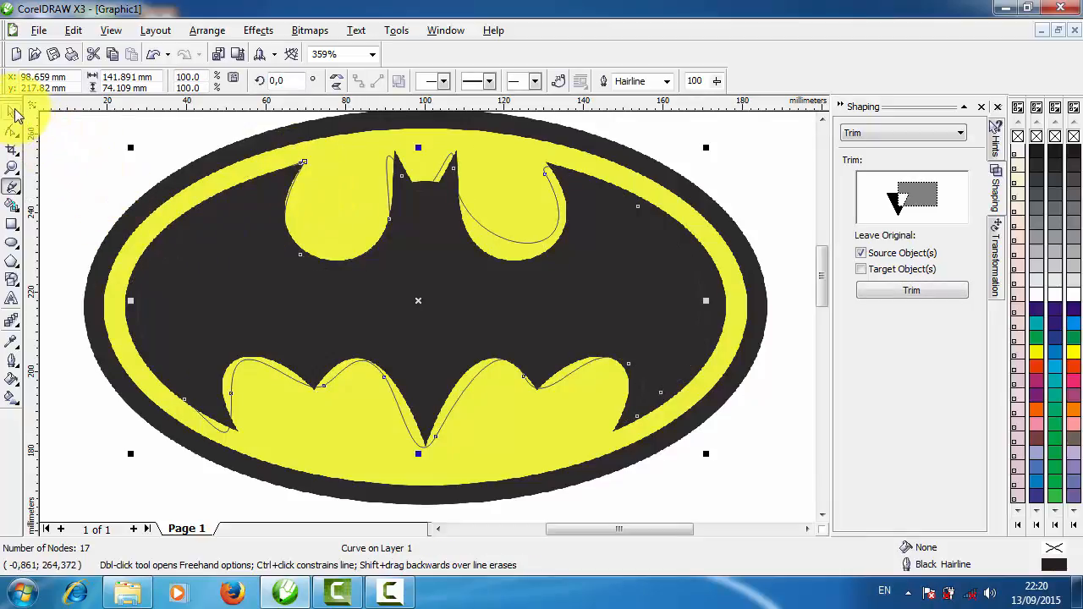
left_click(14, 112)
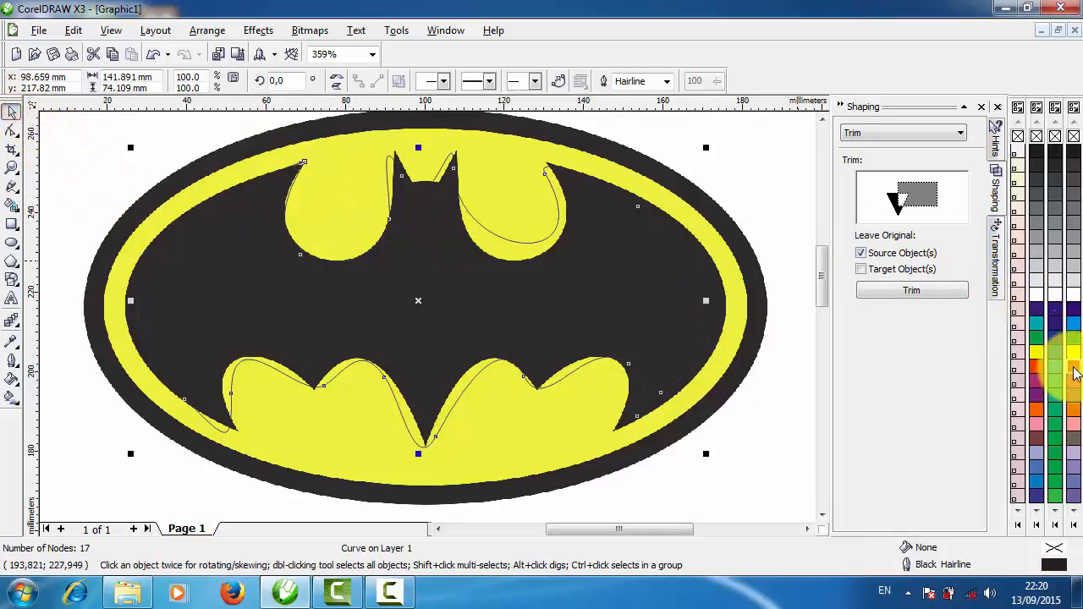
right_click(1073, 373)
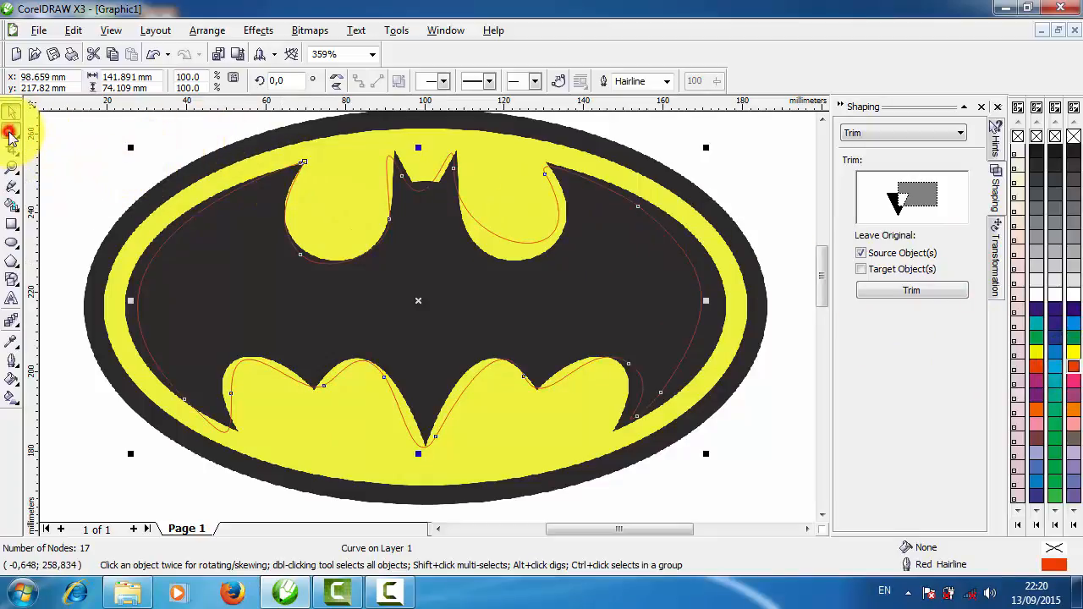
Add a node to the traced curve on the left wing's upper edge, a short way before the tip
left_click(11, 132)
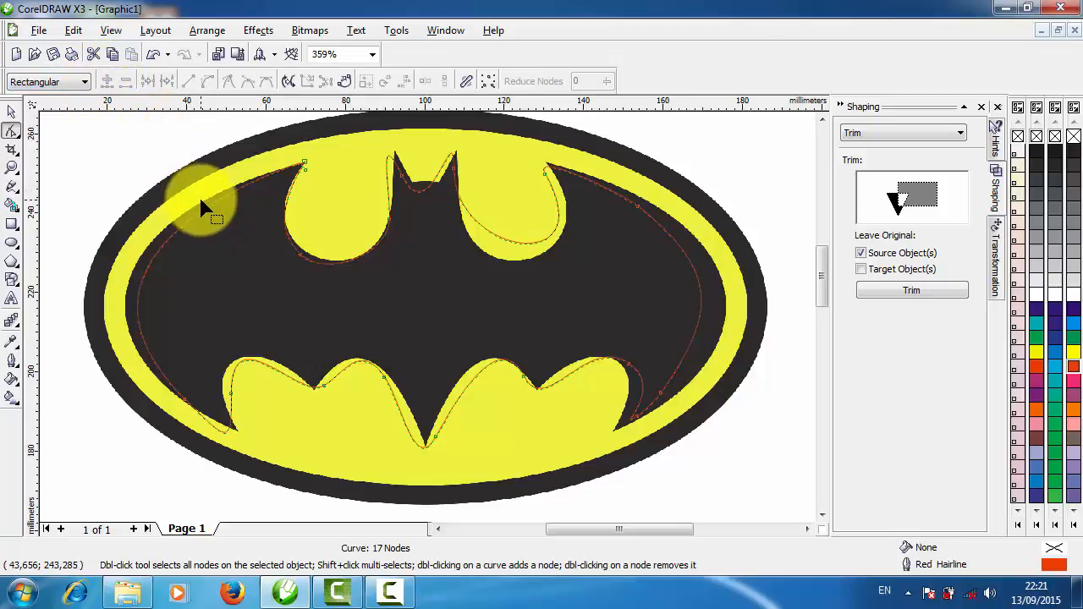
key("F2")
left_click_drag(205, 152, 325, 227)
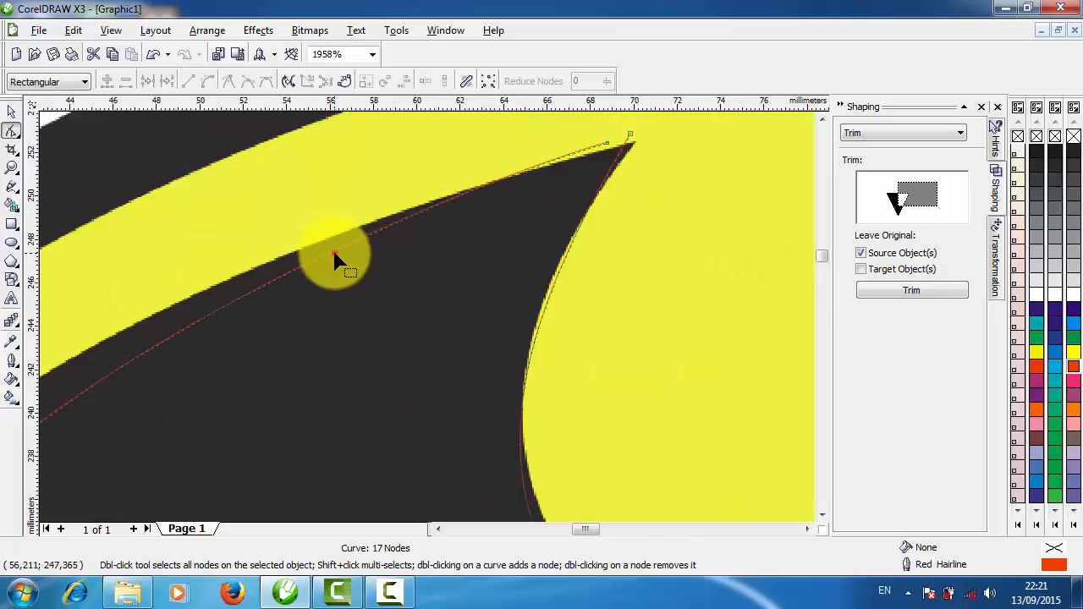
left_click(333, 253)
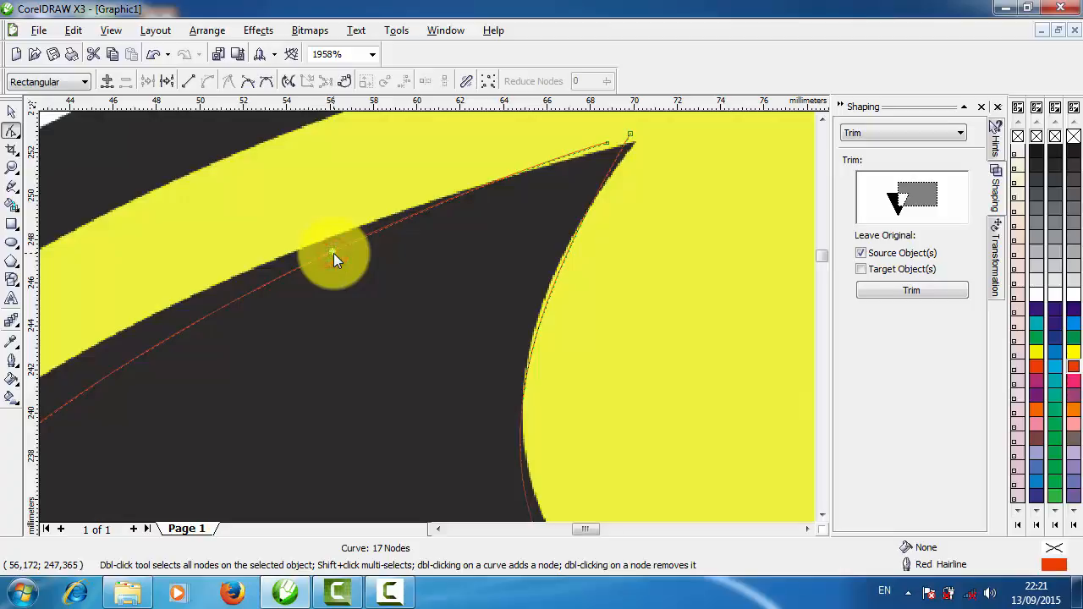
left_click(103, 81)
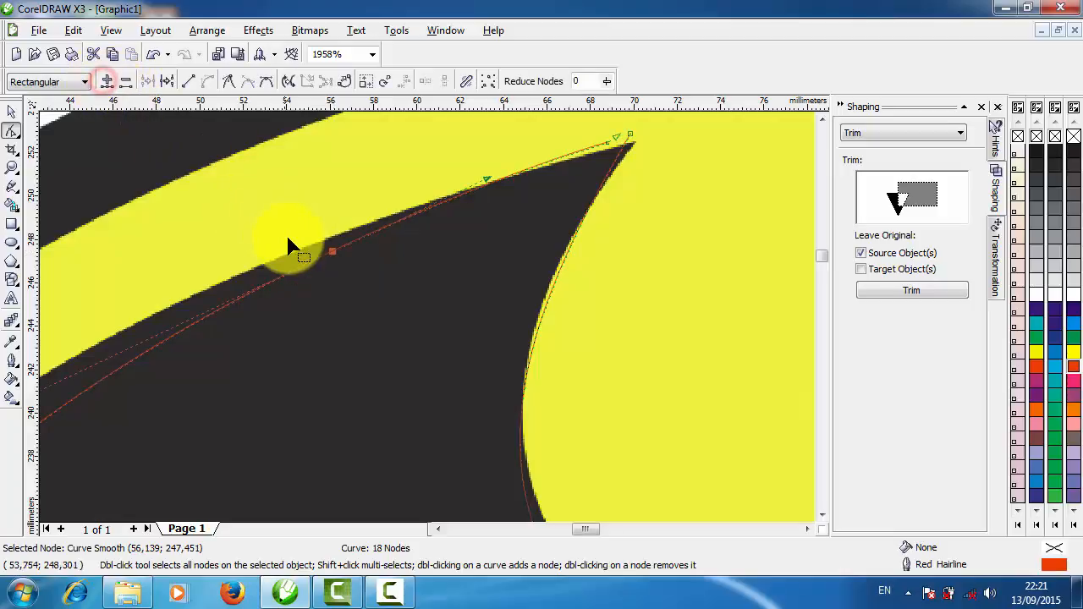
Delete the extra node from the left wing's upper edge
left_click(280, 224)
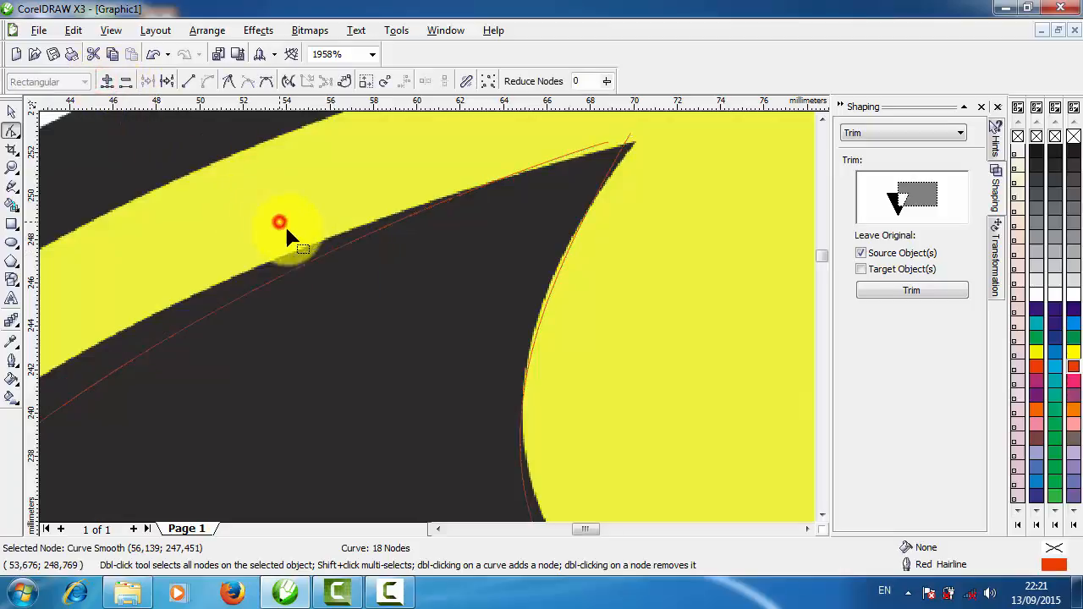
left_click(328, 249)
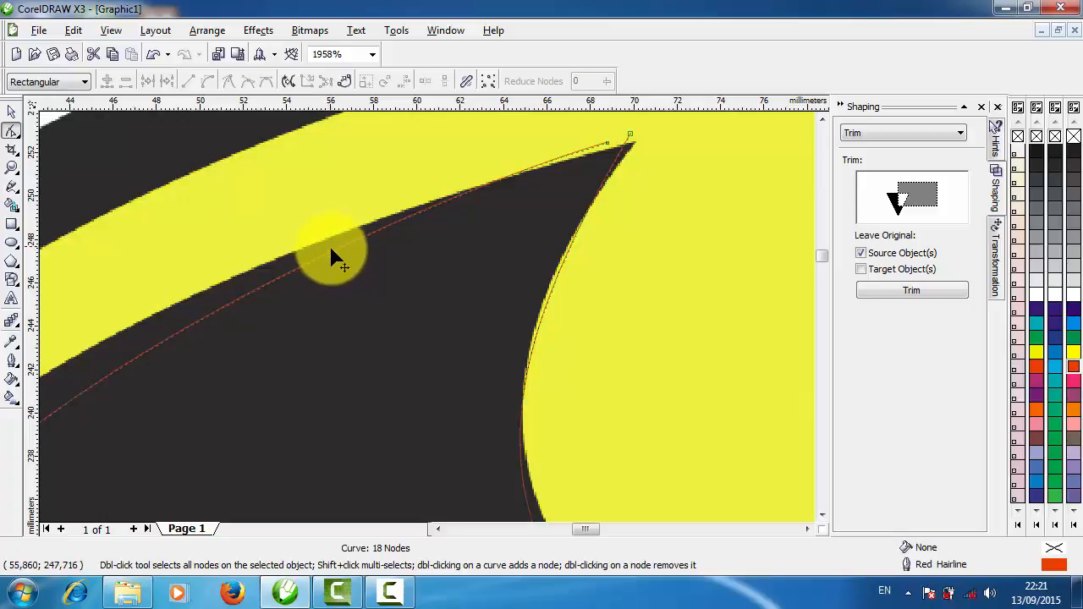
left_click(330, 249)
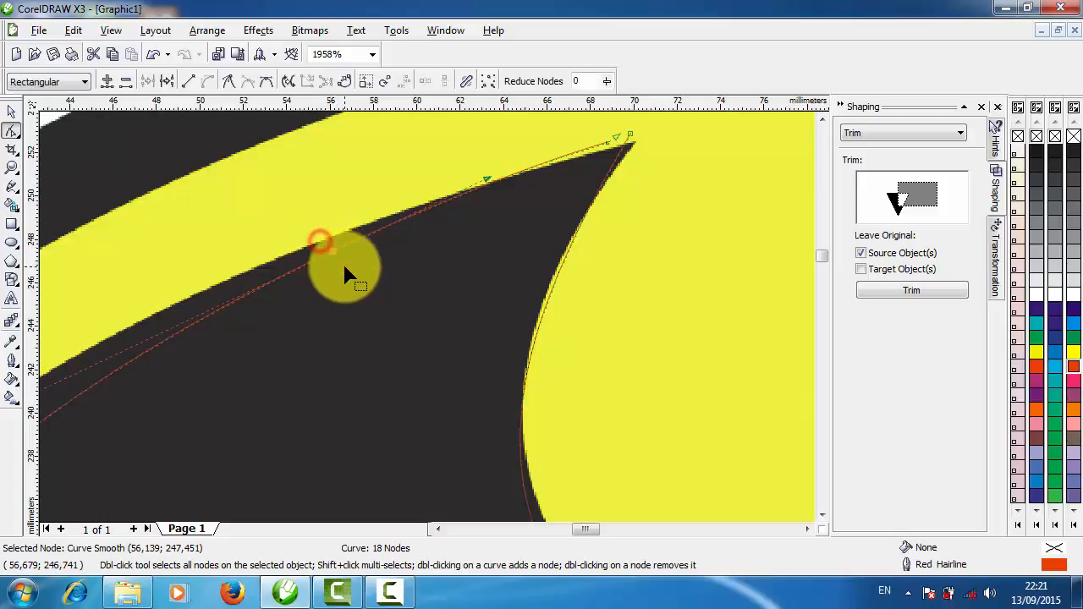
left_click(124, 82)
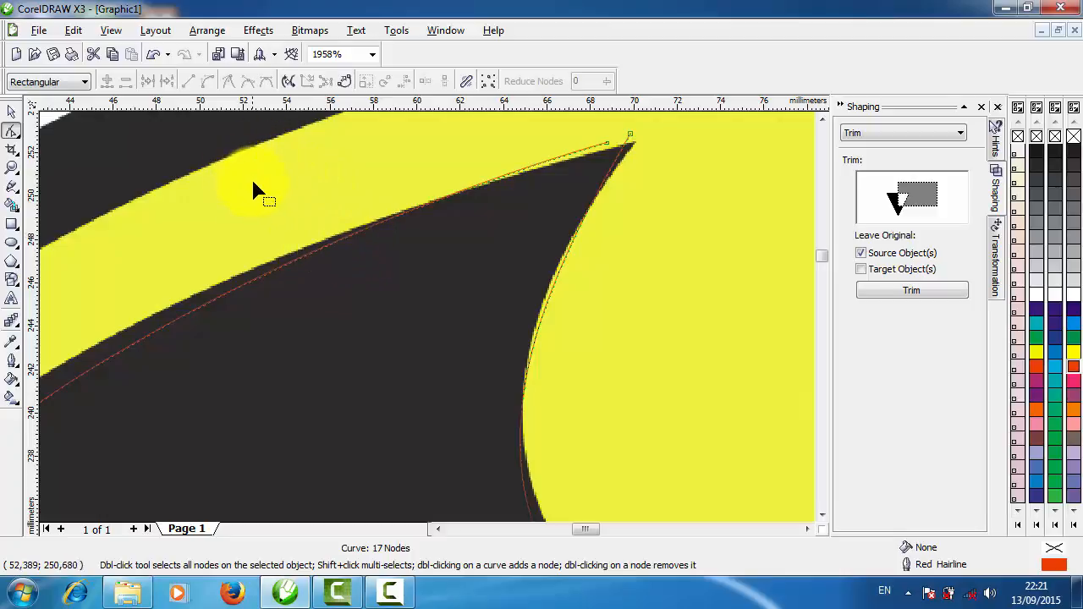
Close the traced curve by moving its end node onto the start node at the left wing's upper tip
left_click_drag(590, 130, 626, 165)
left_click(626, 166)
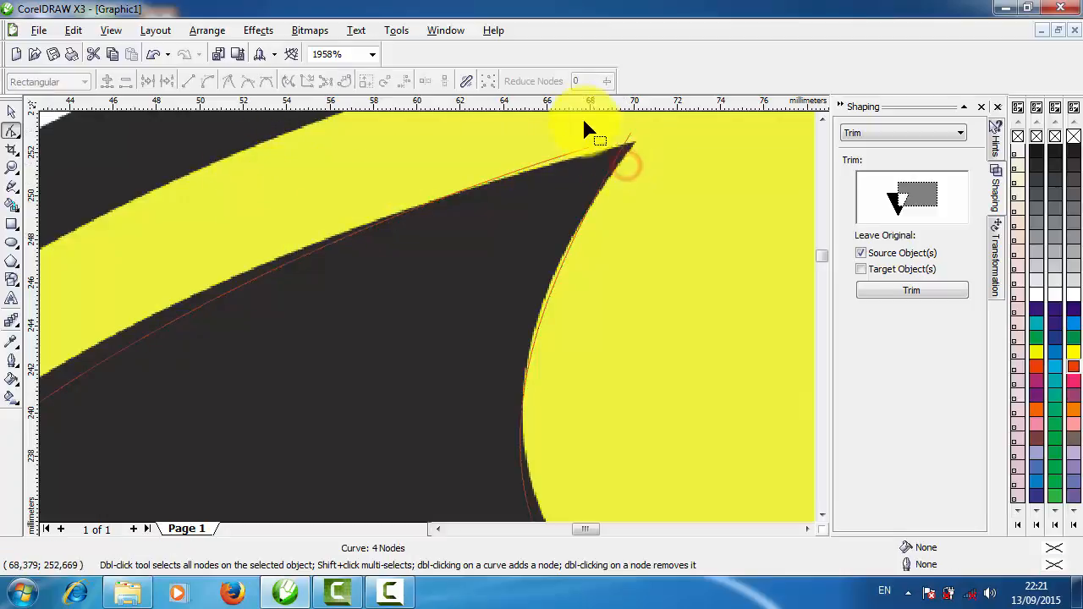
left_click_drag(580, 115, 622, 168)
left_click(601, 149)
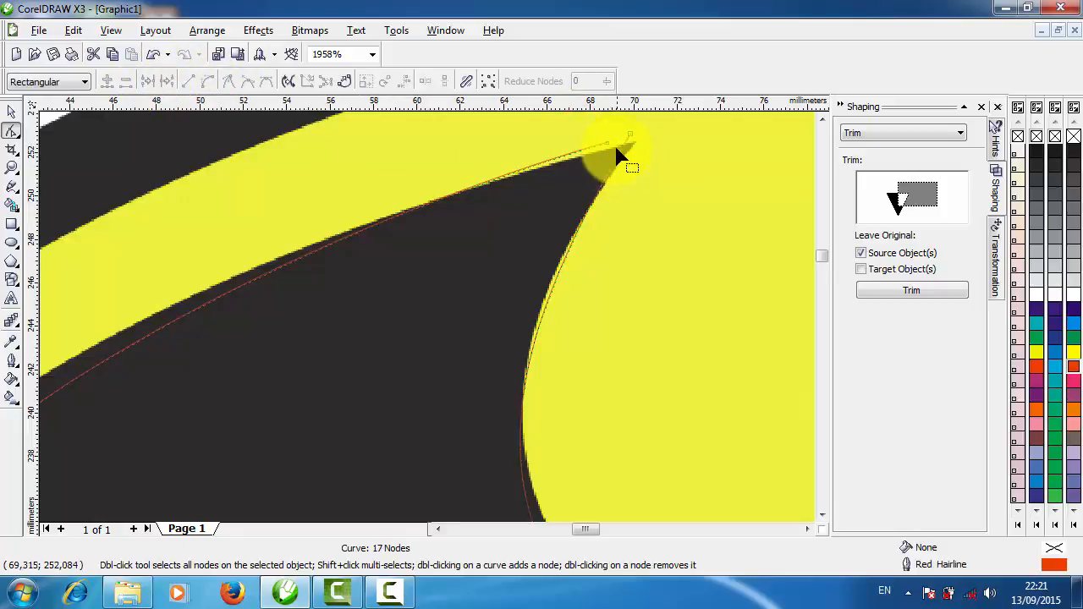
left_click(607, 149)
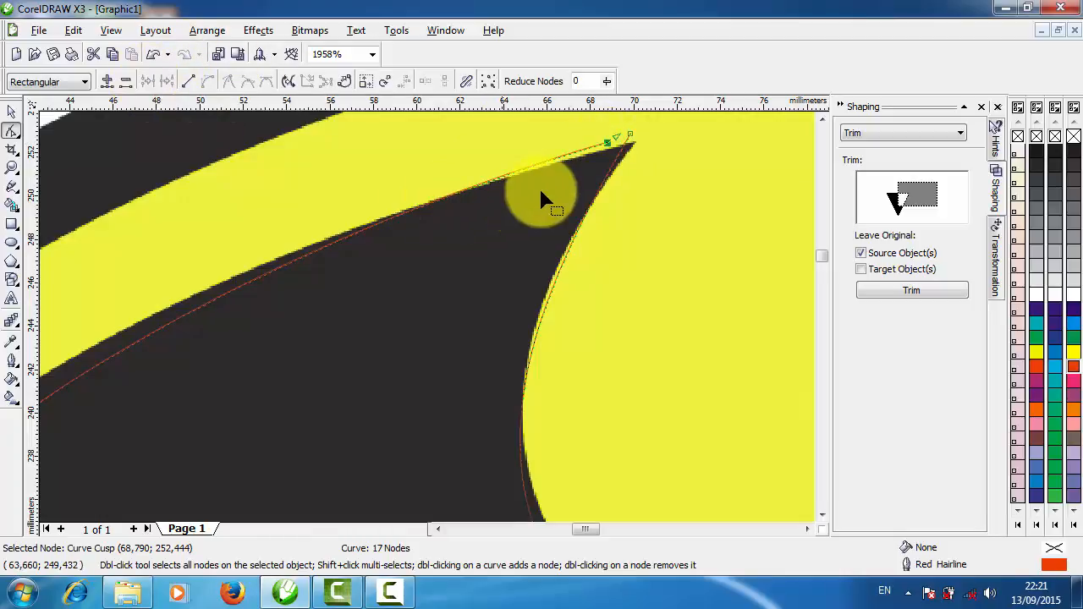
left_click_drag(606, 144, 634, 134)
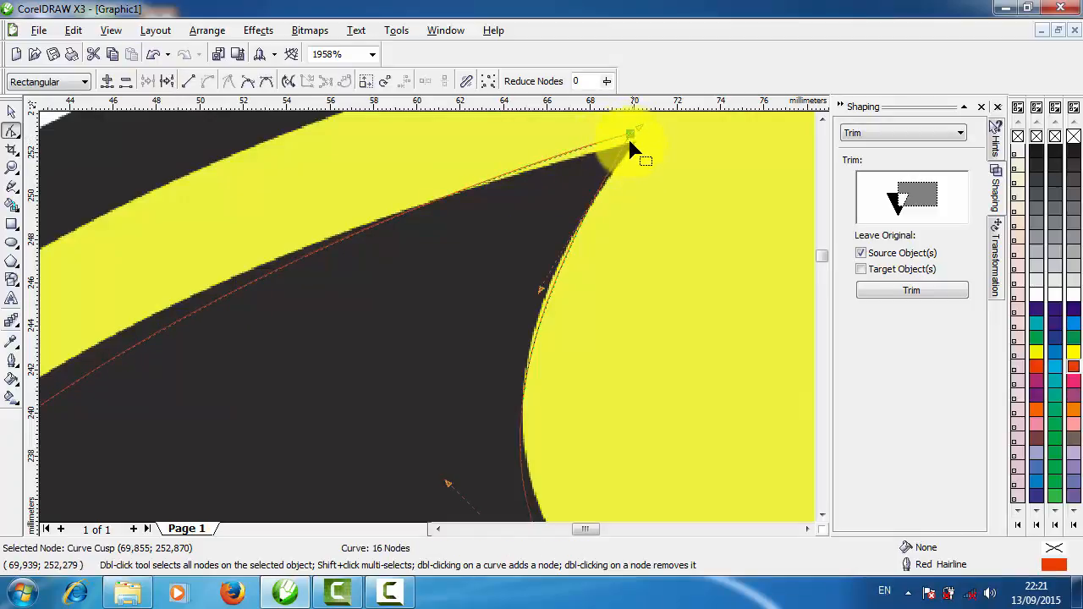
Break the curve at the left wing-tip node and pull the start node slightly down, away from the end node
left_click(619, 149)
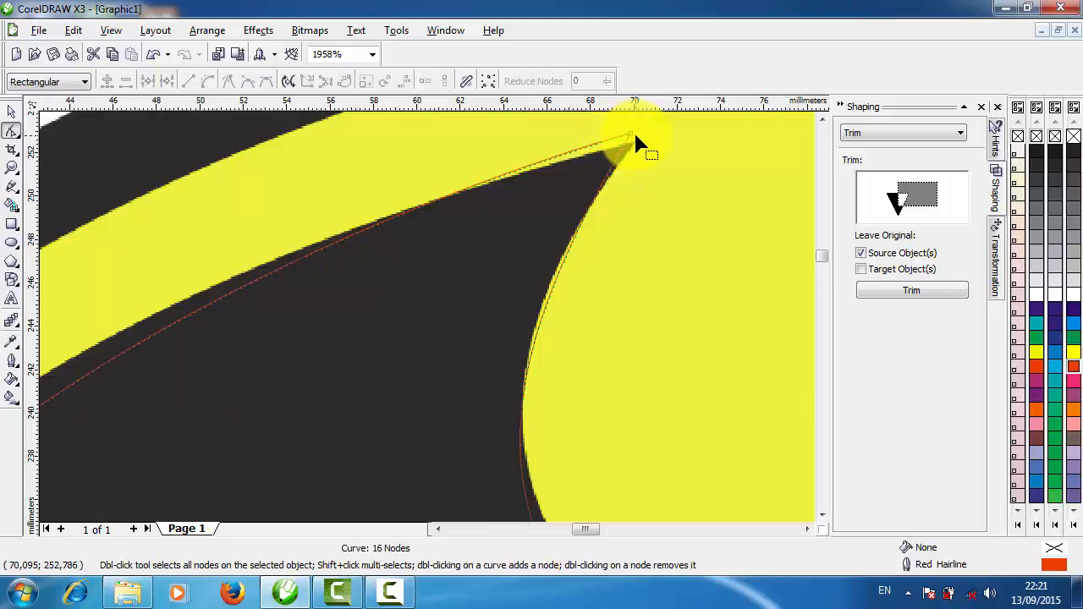
left_click(633, 134)
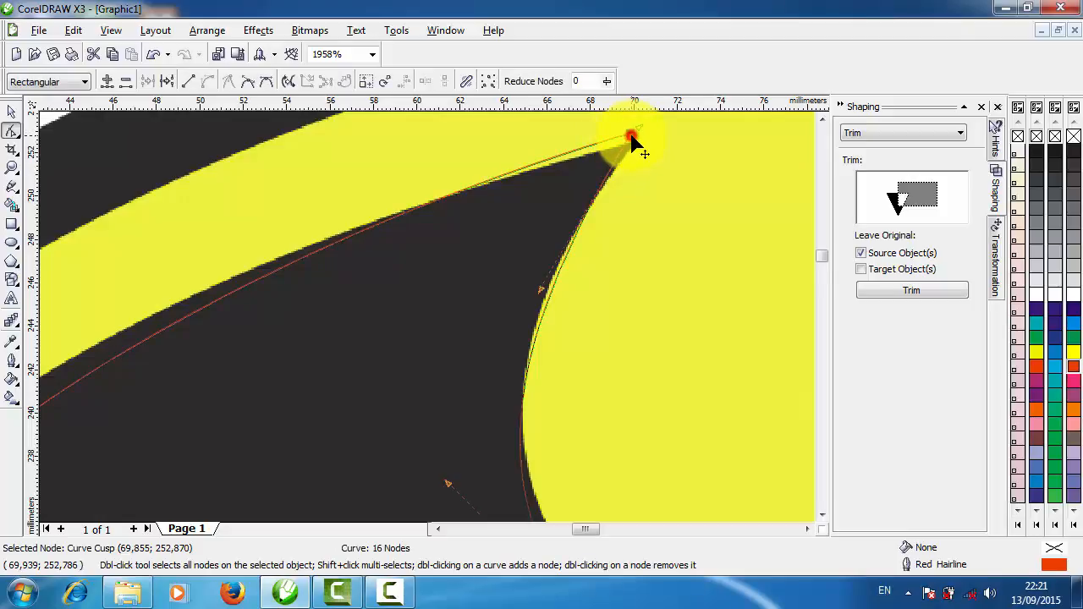
left_click(167, 89)
left_click(167, 82)
left_click(470, 190)
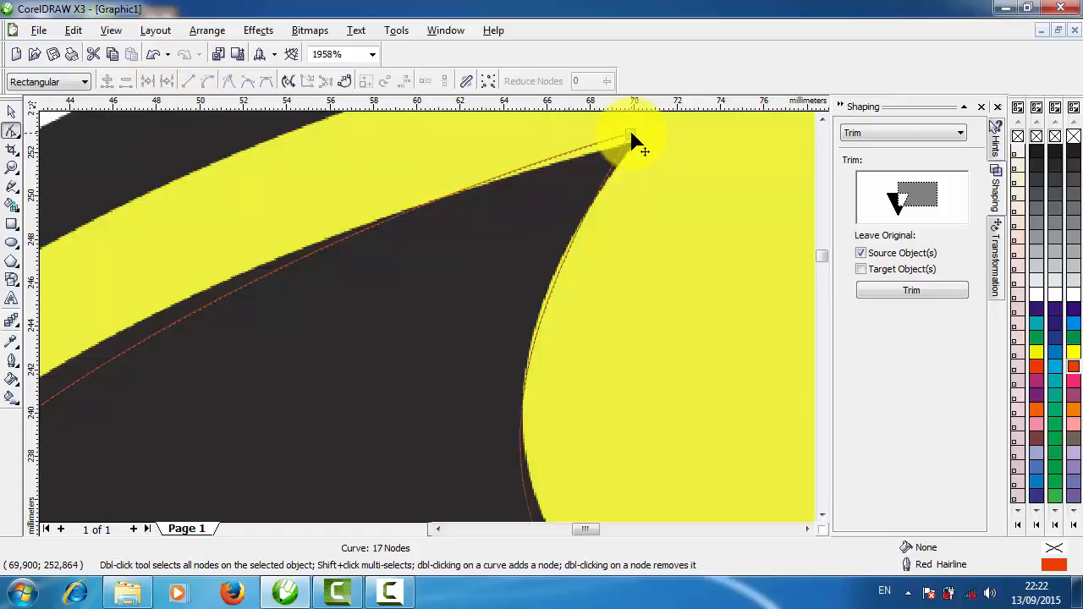
left_click_drag(631, 133, 645, 173)
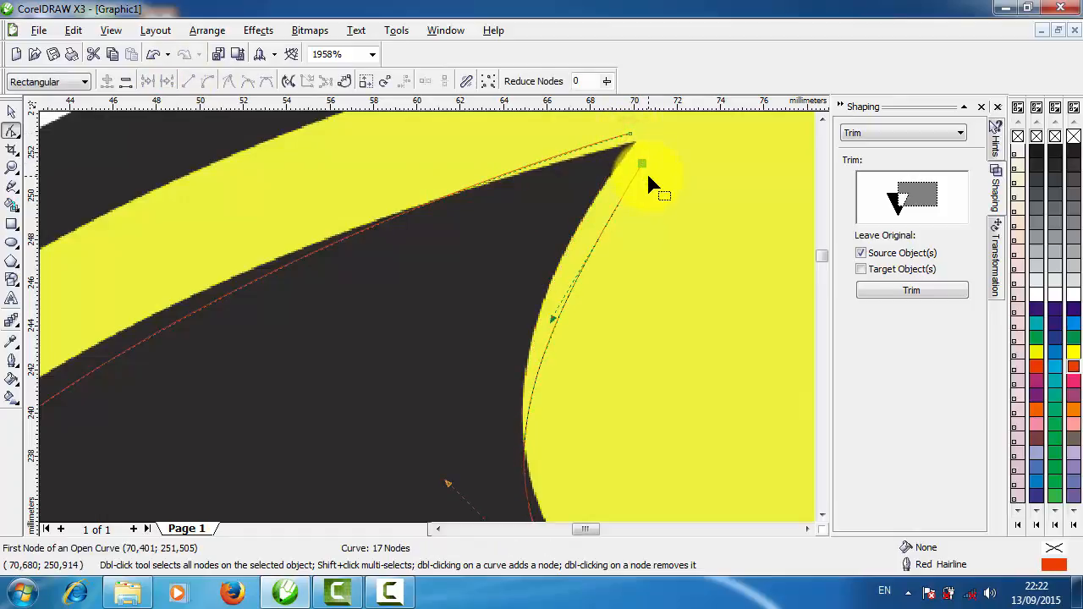
Select both open end nodes at the left wing tip and join them into one node
left_click_drag(617, 122, 653, 189)
left_click(152, 81)
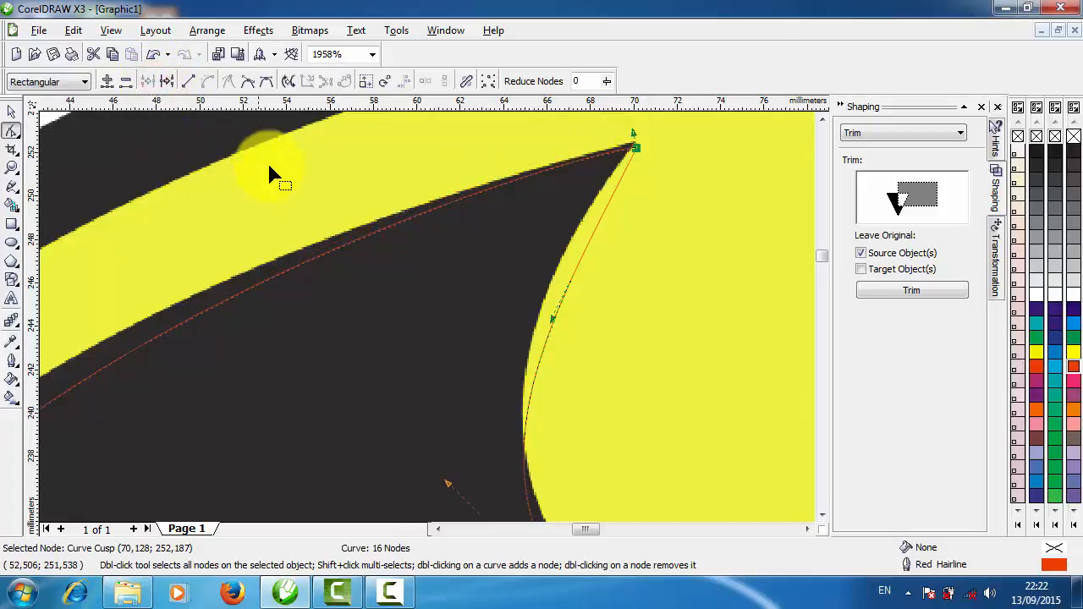
left_click(582, 242)
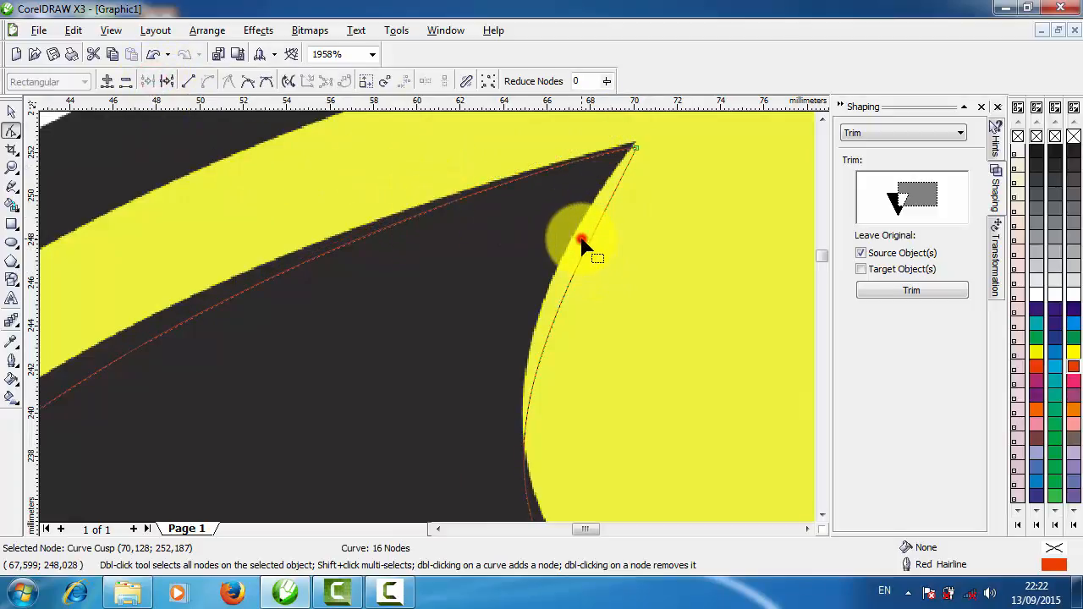
Try to convert the curve segment along the outer side of the bat's left ear to a straight line
scroll(430, 327, "down", 2)
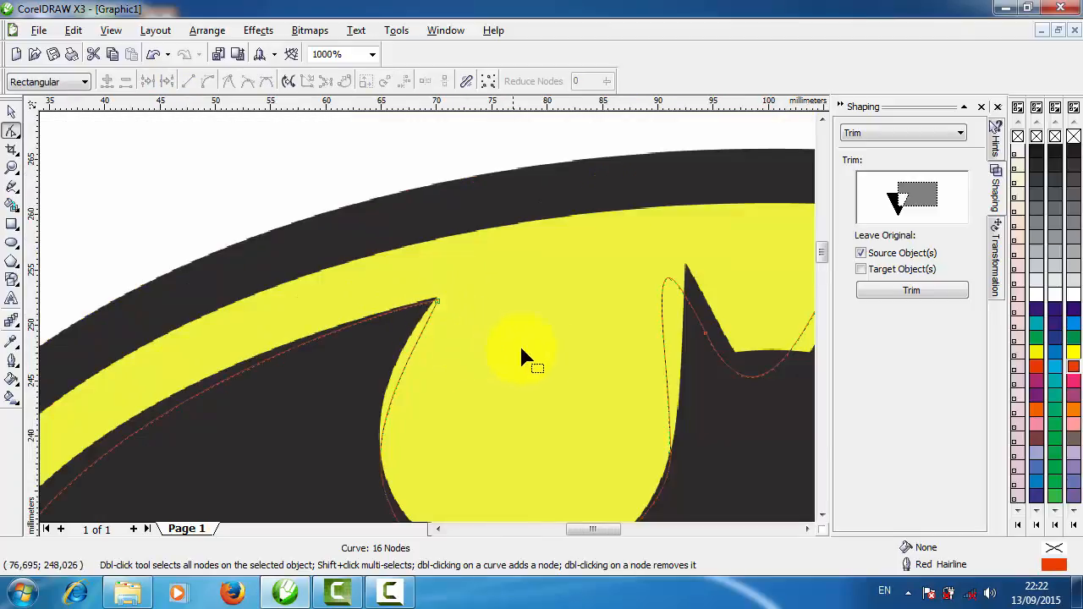
left_click(705, 334)
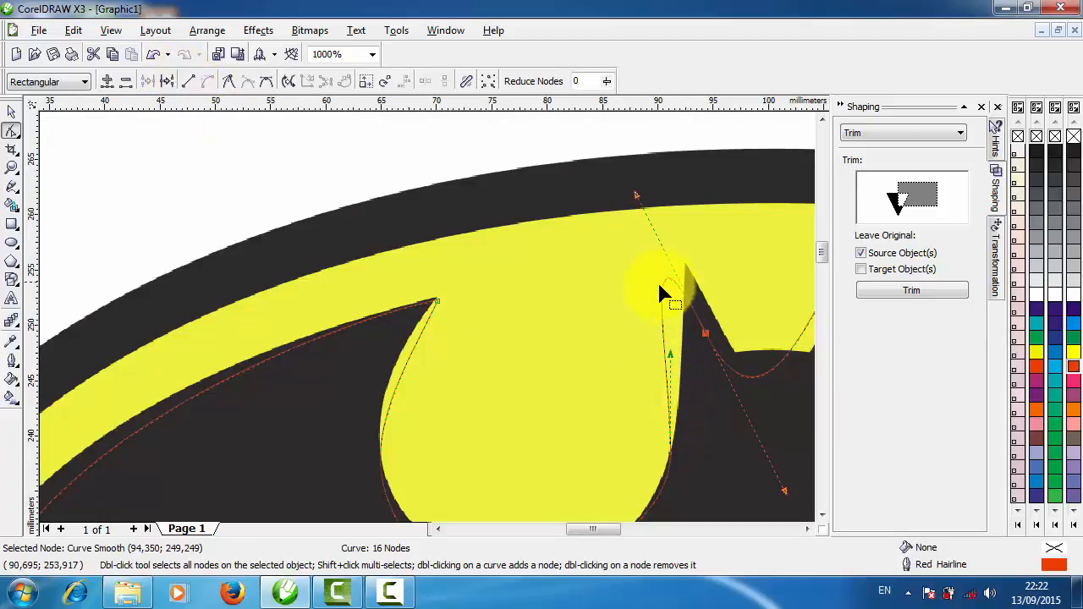
left_click(189, 82)
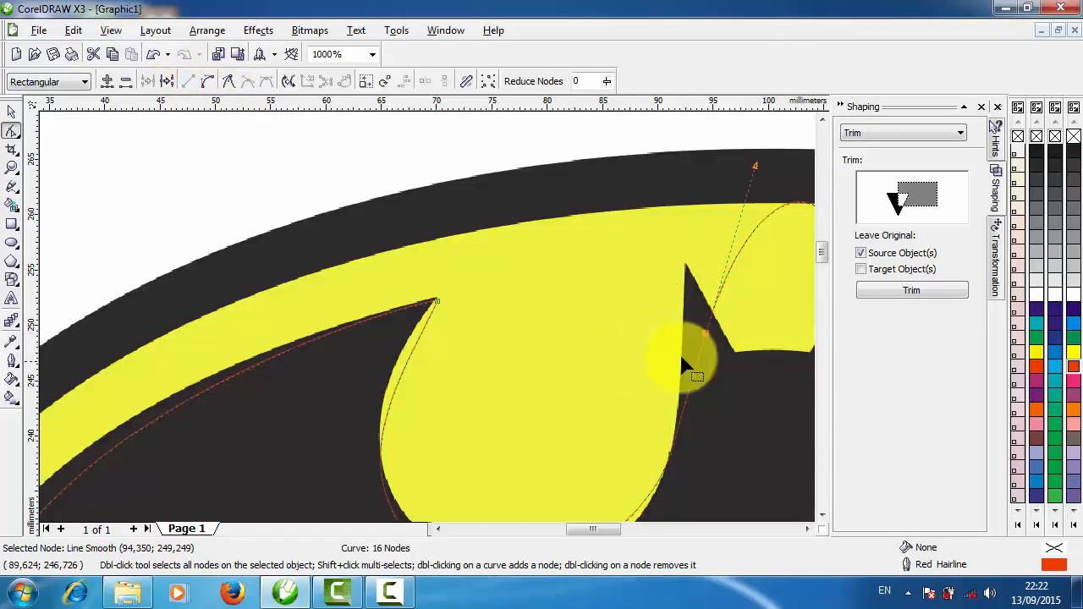
scroll(820, 262, "down", 3)
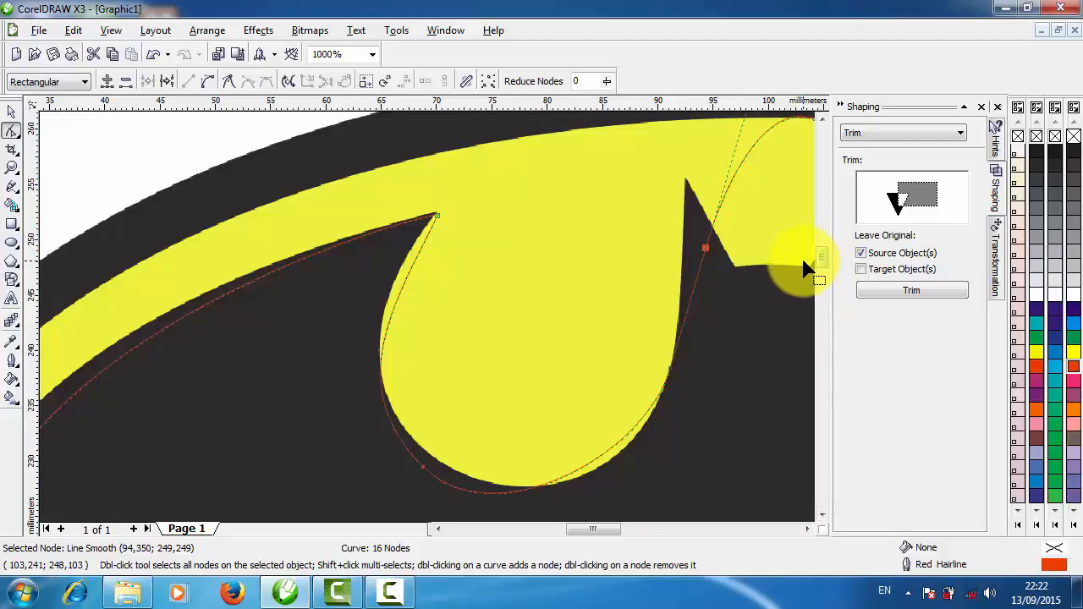
key("F4")
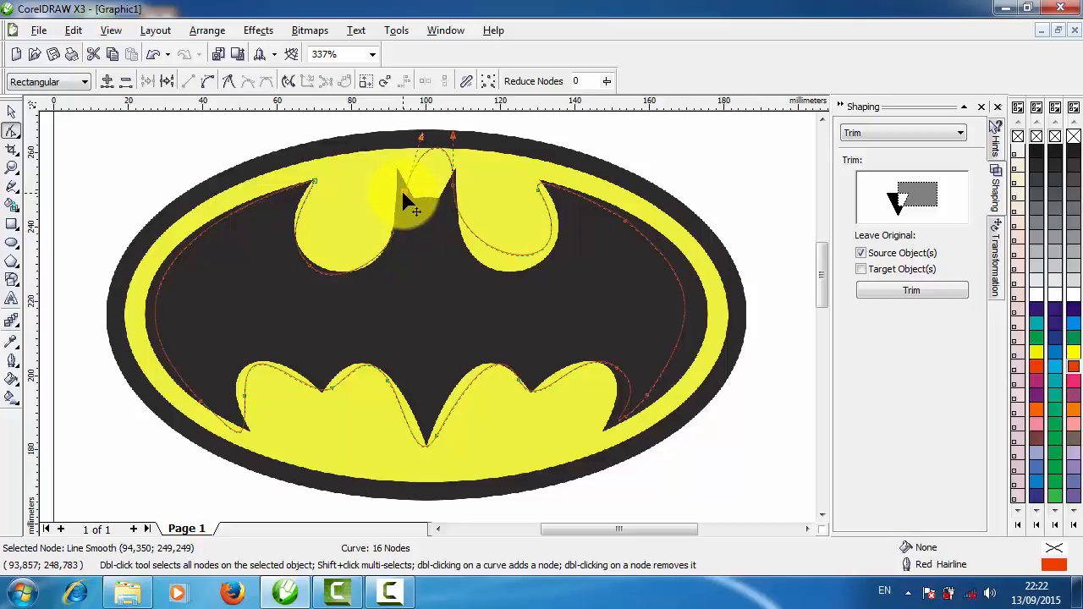
Try to convert the segment ending at the right ear's node to a line and adjust the curve between the ears
left_click(456, 186)
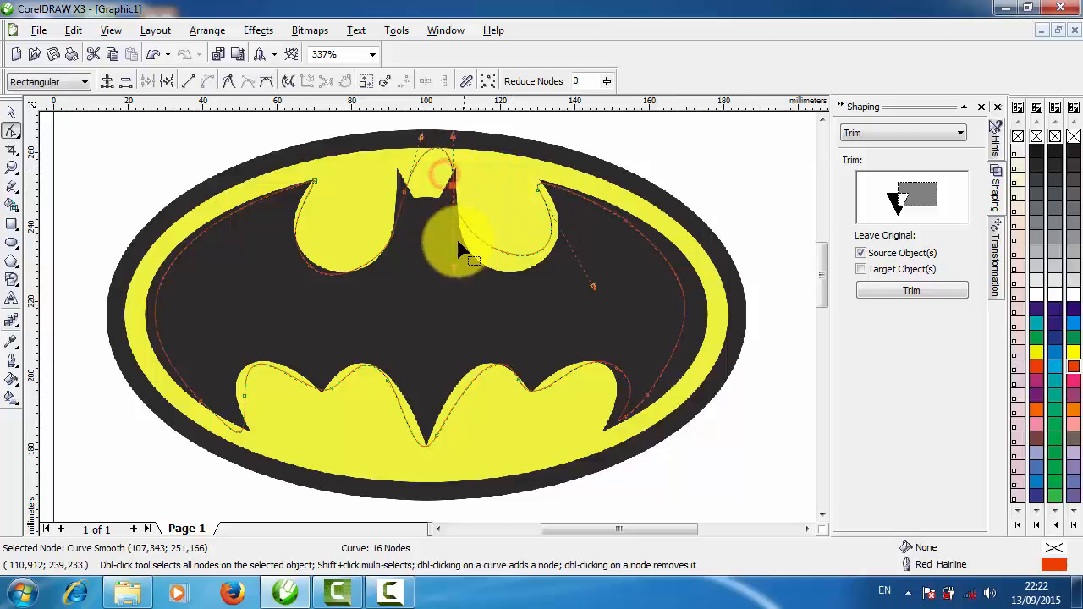
left_click(192, 85)
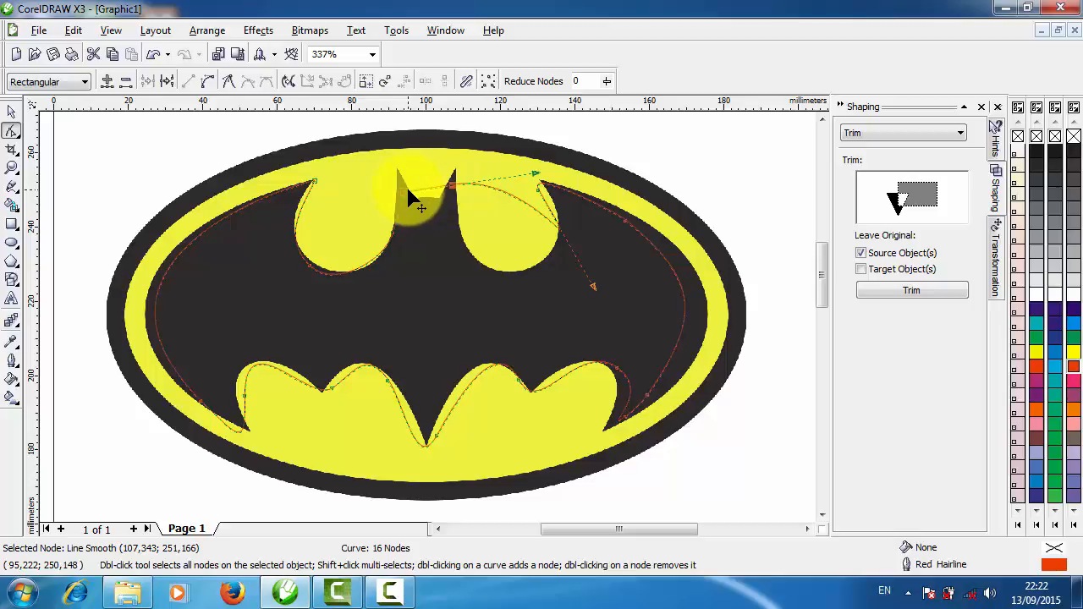
left_click_drag(415, 208, 416, 239)
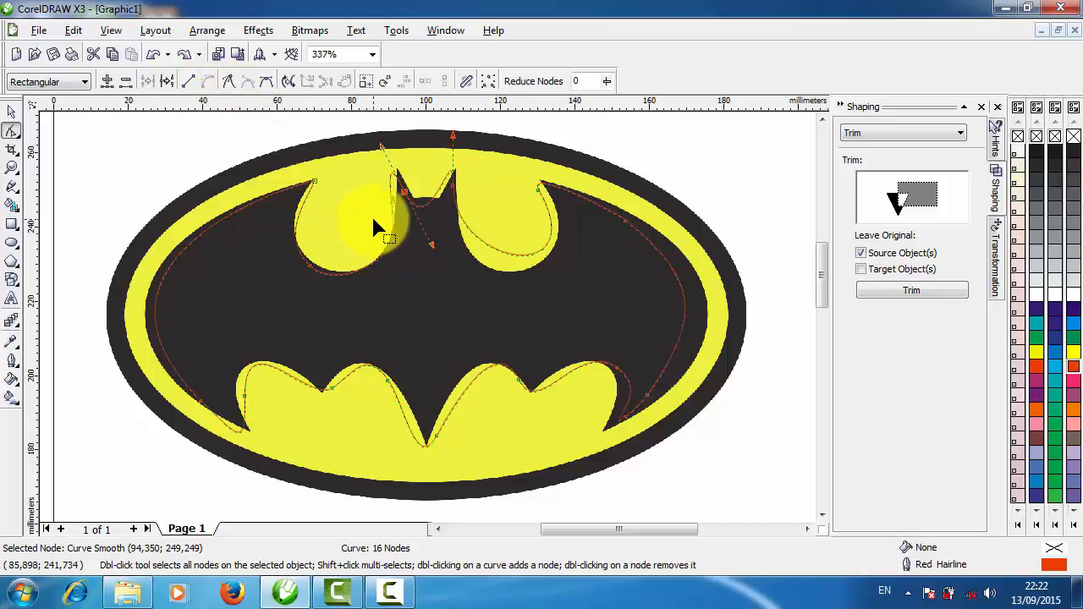
Convert the traced curve segment between the bat's two ears to a straight line
left_click_drag(369, 162, 648, 297)
key("shift+F2")
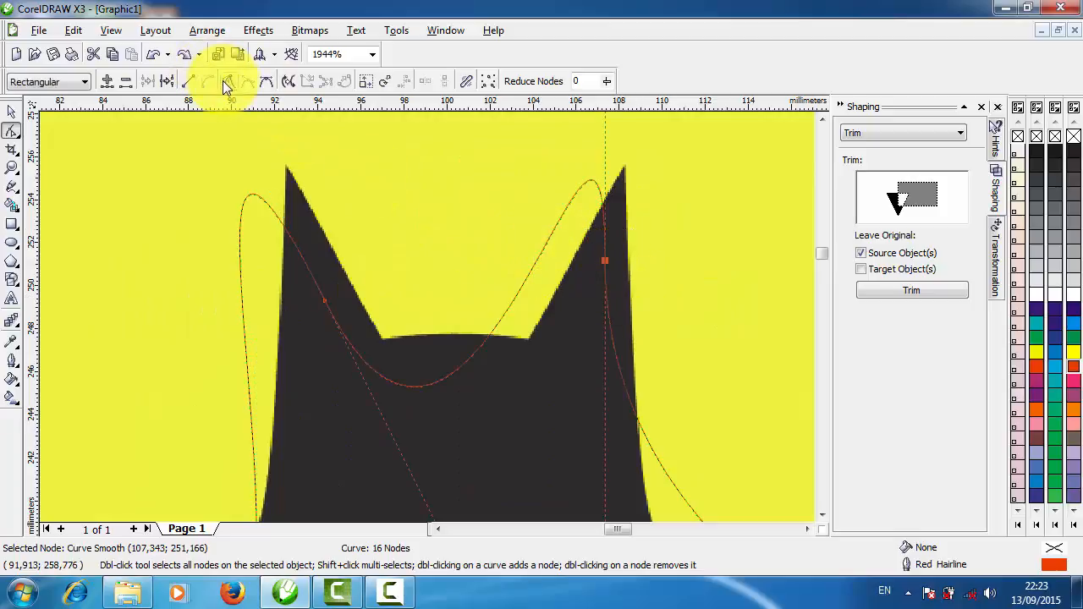
left_click(191, 82)
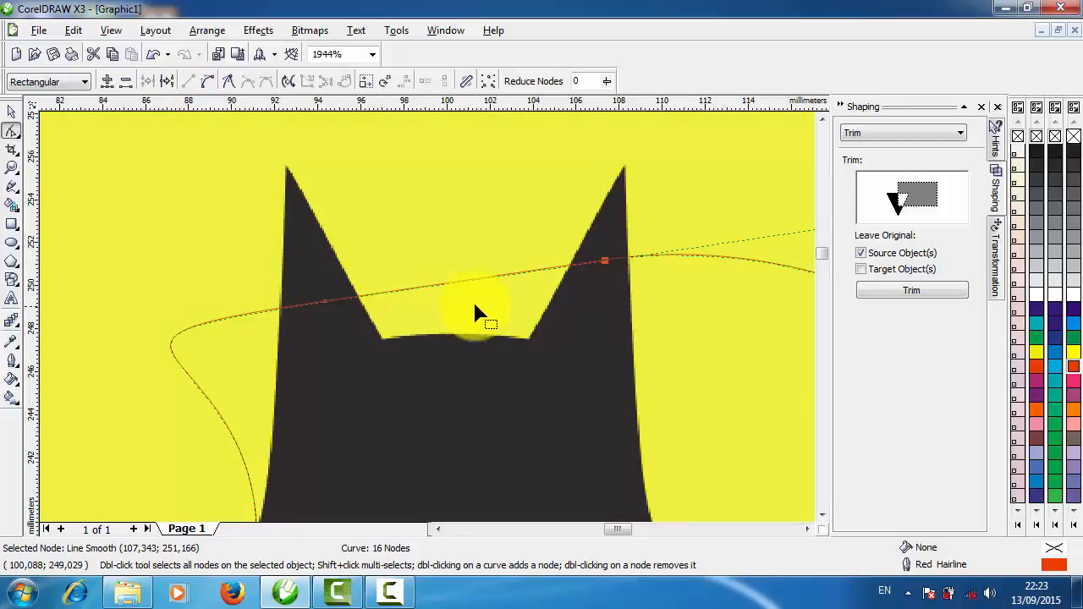
Convert the straight segment between the bat's ears back to a curve and bend it down toward the top of the head
left_click_drag(571, 236, 621, 292)
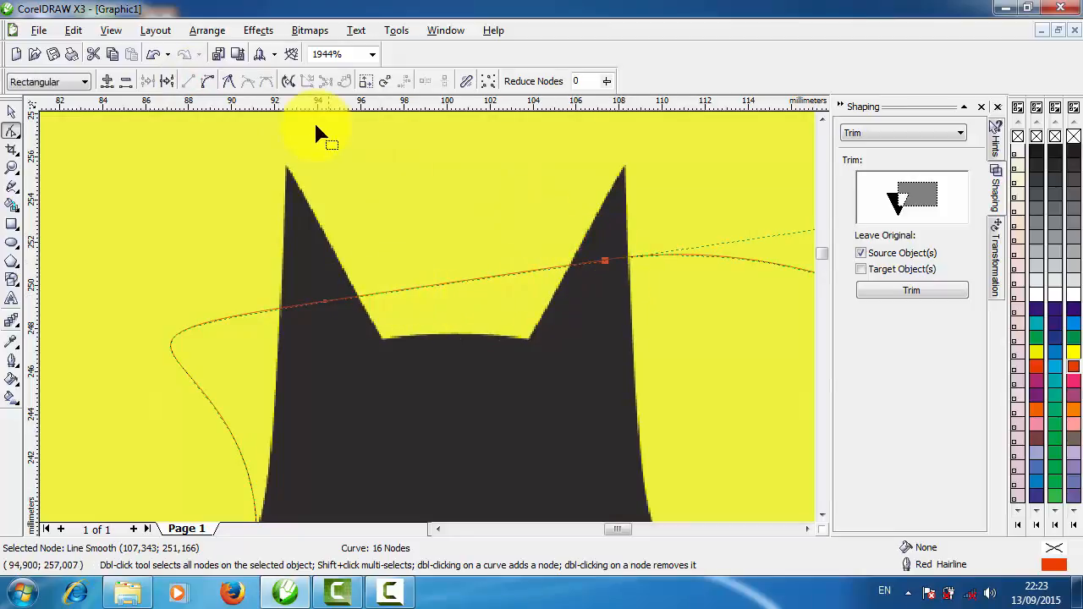
left_click(208, 81)
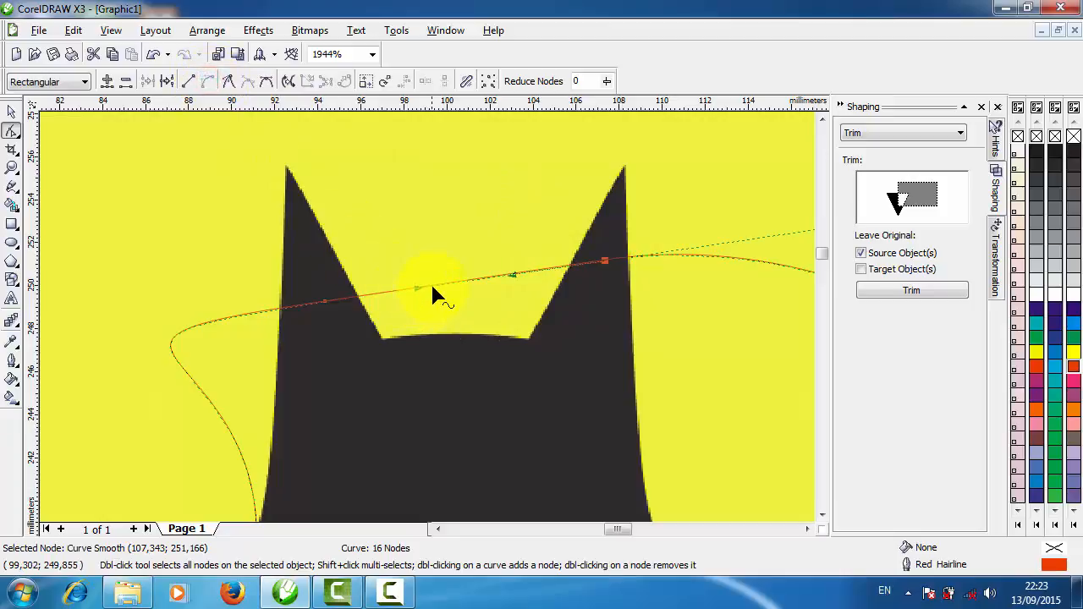
left_click_drag(432, 285, 446, 339)
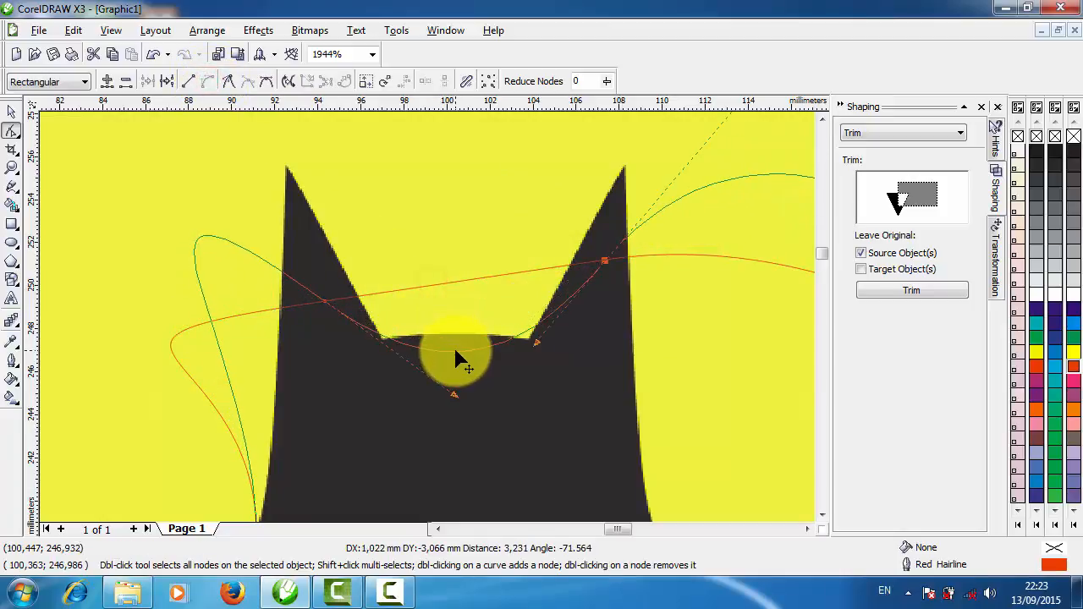
key("Escape")
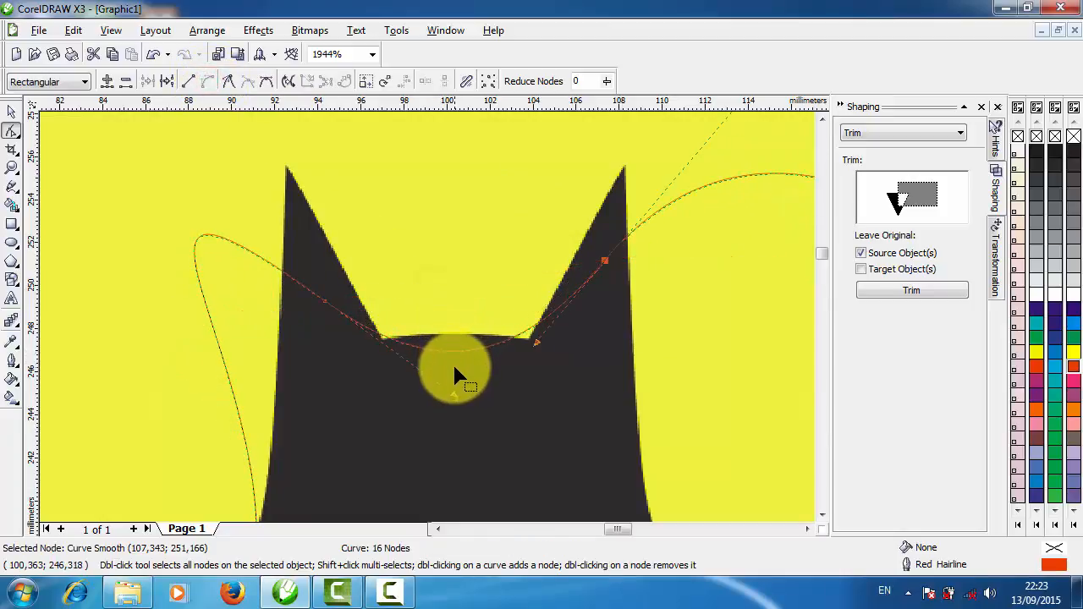
scroll(452, 364, "down", 2)
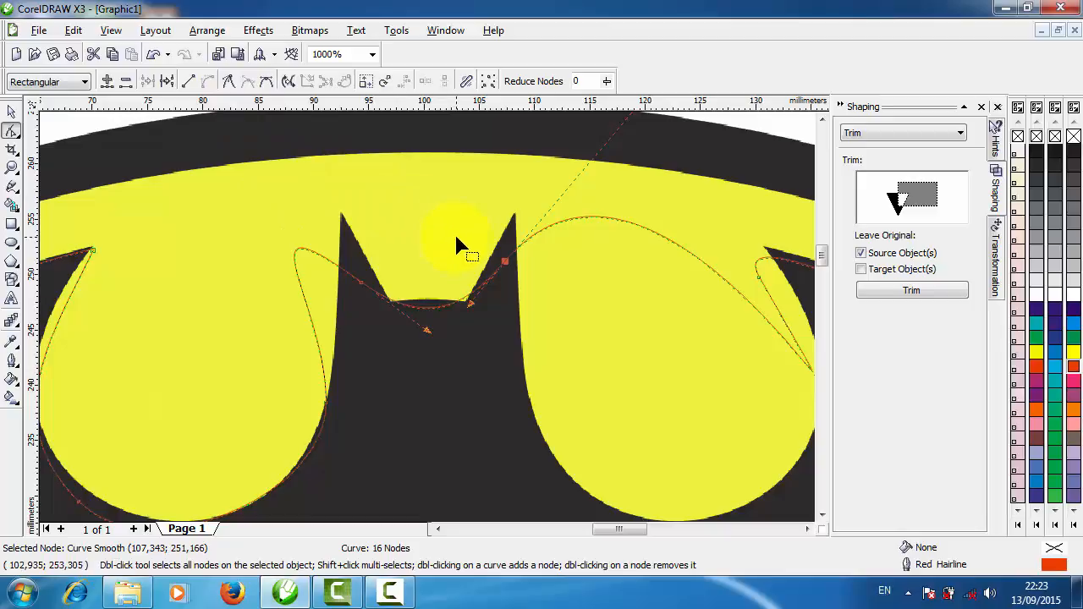
Make the right ear's node a cusp and swing its inner control handle down independently of the outer one
left_click_drag(473, 301, 457, 284)
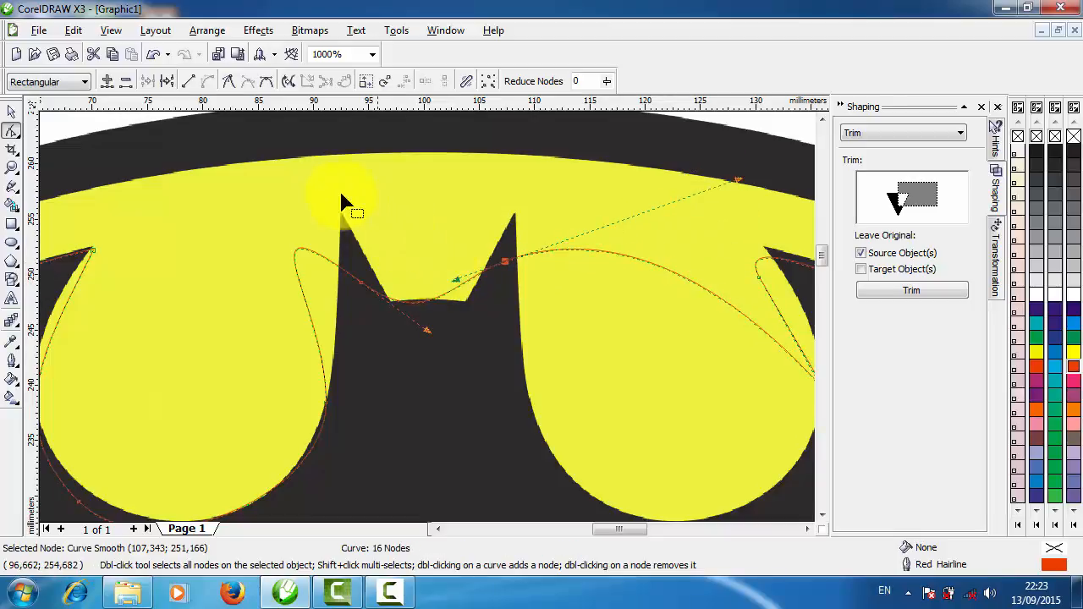
left_click(230, 78)
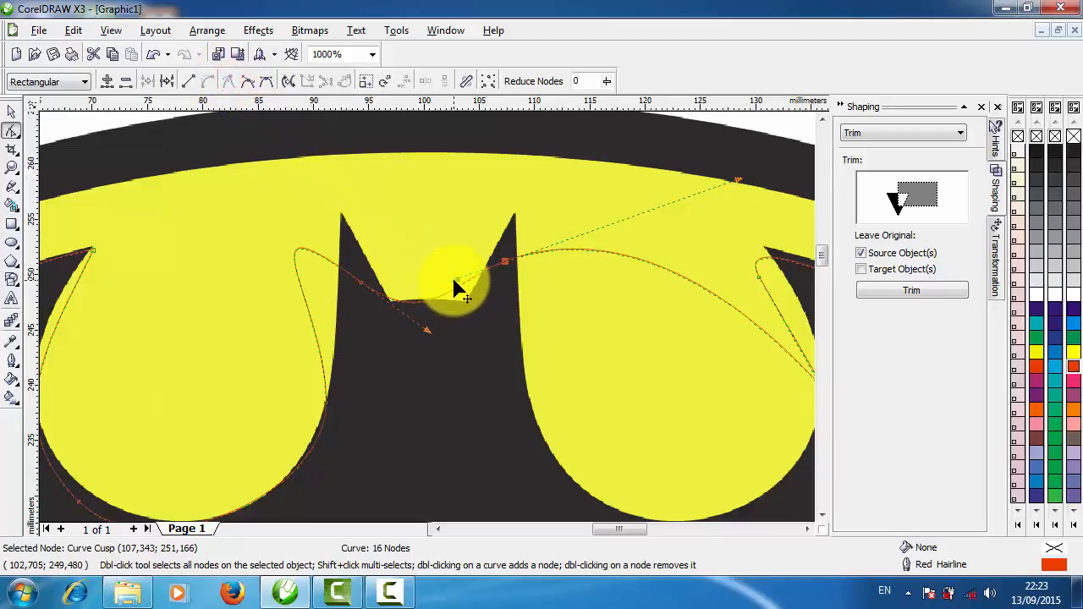
left_click_drag(454, 287, 476, 340)
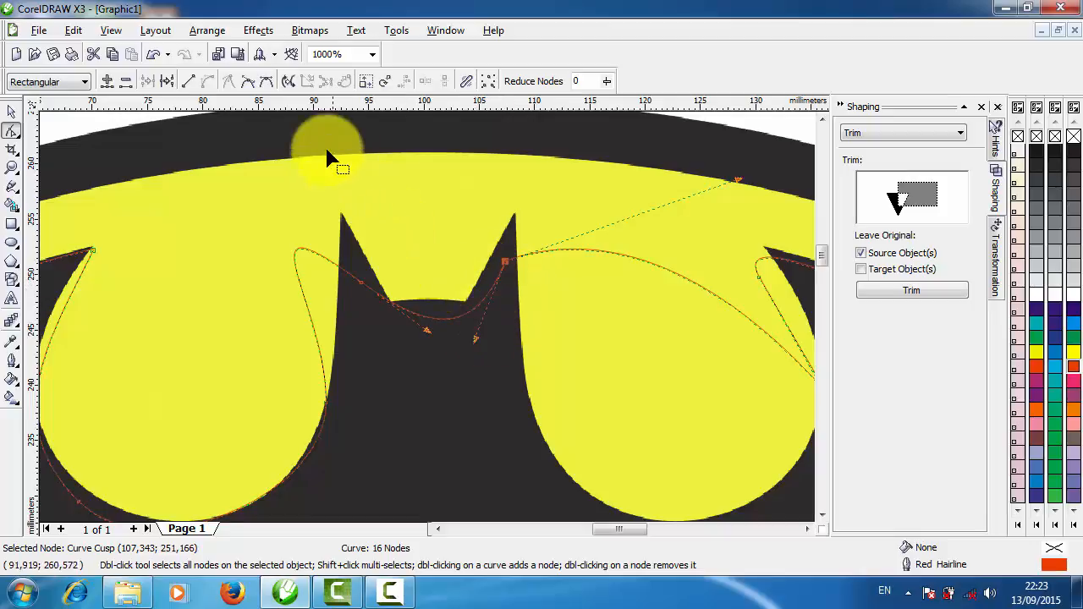
Make the right ear's node smooth and adjust its control handle between the ears
left_click(248, 87)
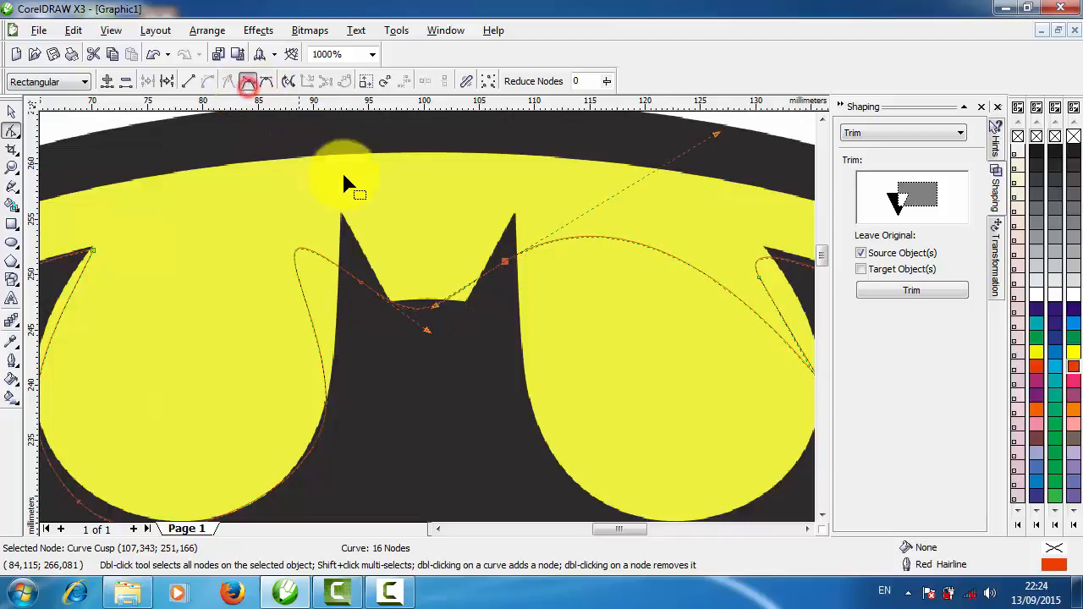
mouse_move(437, 314)
left_mouse_down()
mouse_move(491, 360)
mouse_move(415, 297)
mouse_move(399, 242)
mouse_move(458, 338)
mouse_move(420, 245)
mouse_move(437, 312)
mouse_move(474, 349)
mouse_move(418, 302)
mouse_move(429, 298)
mouse_move(441, 321)
left_mouse_up()
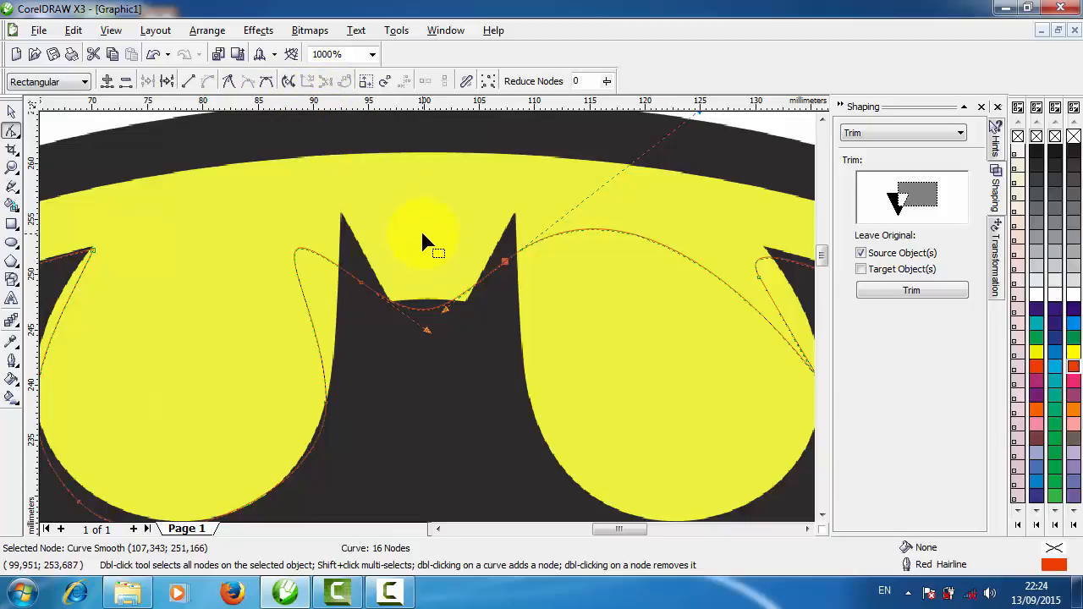
Delete the traced curve's nodes from the right ear around the right wing to its lower edge
key("F3")
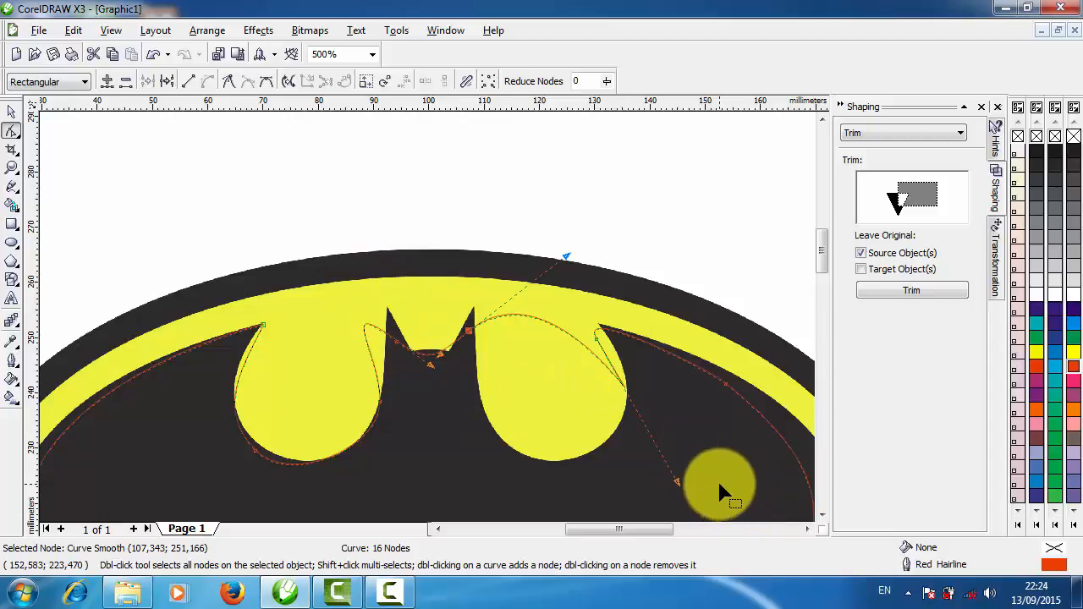
scroll(716, 478, "down", 1)
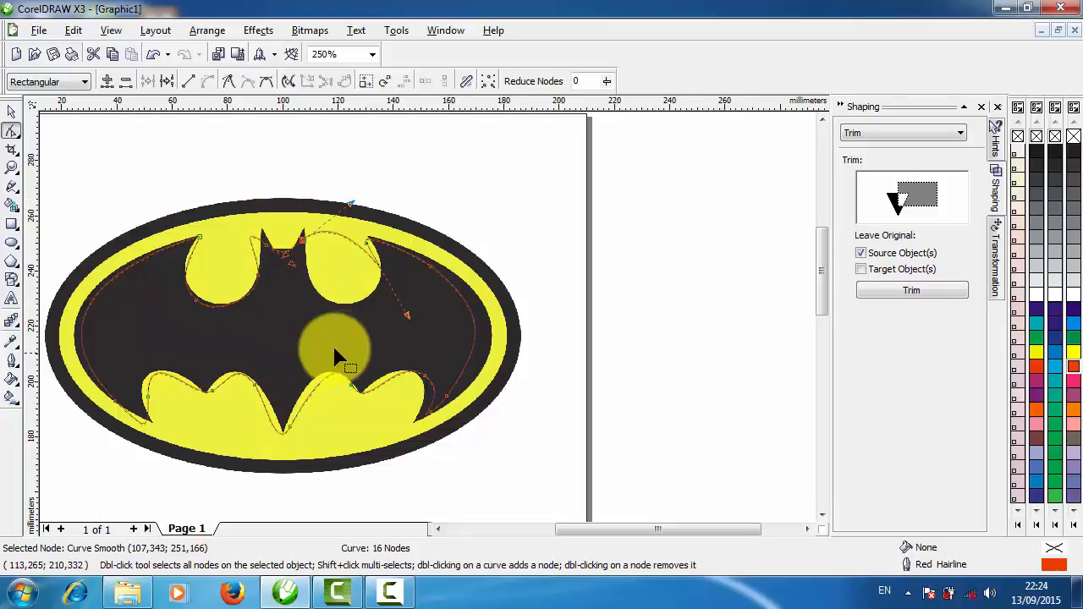
left_click_drag(278, 173, 445, 401)
key("Delete")
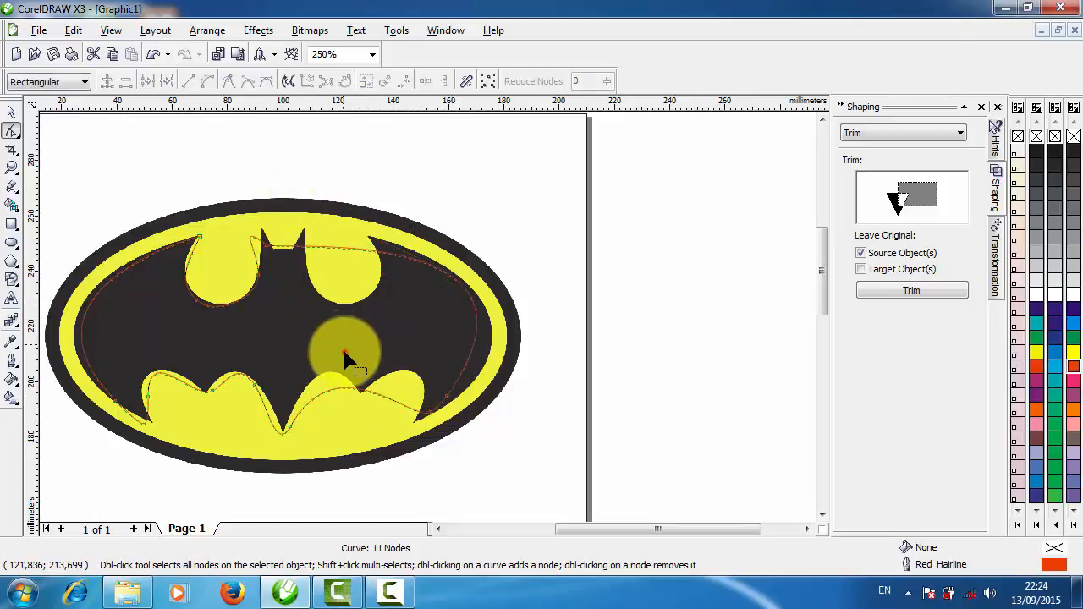
left_click_drag(346, 356, 454, 450)
key("Delete")
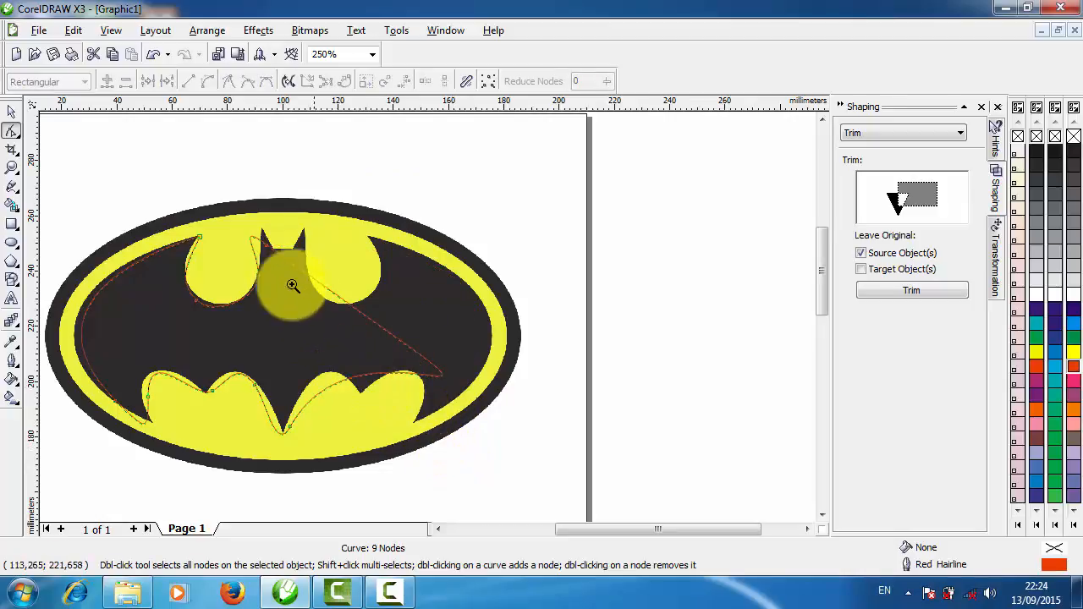
Move the left ear's node to the ear's inner base, and add a node on the curve placed at the ear's tip
left_click_drag(60, 201, 471, 492)
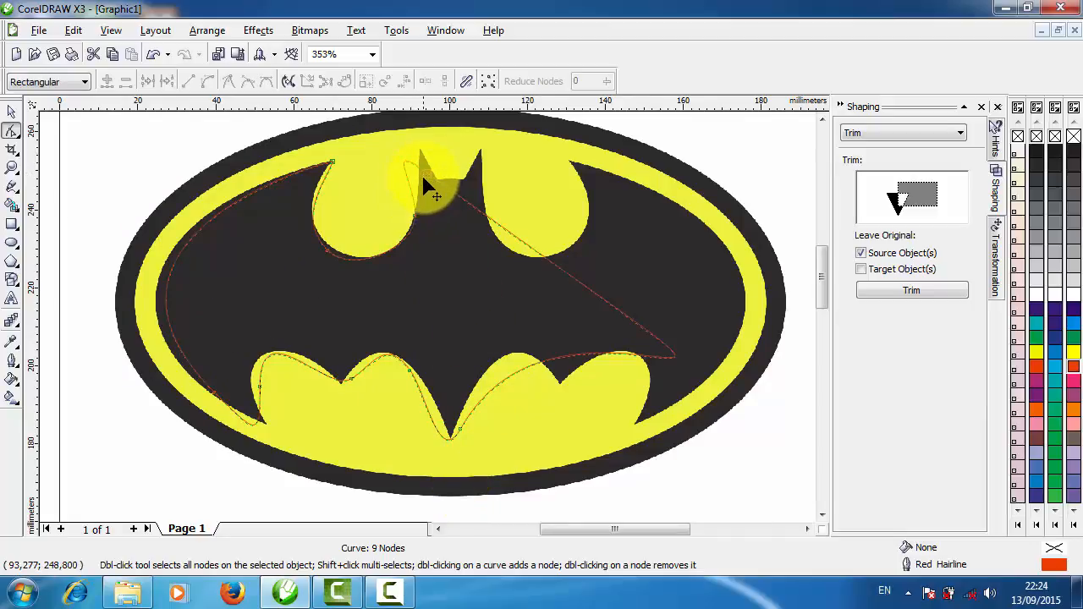
left_click_drag(383, 133, 508, 281)
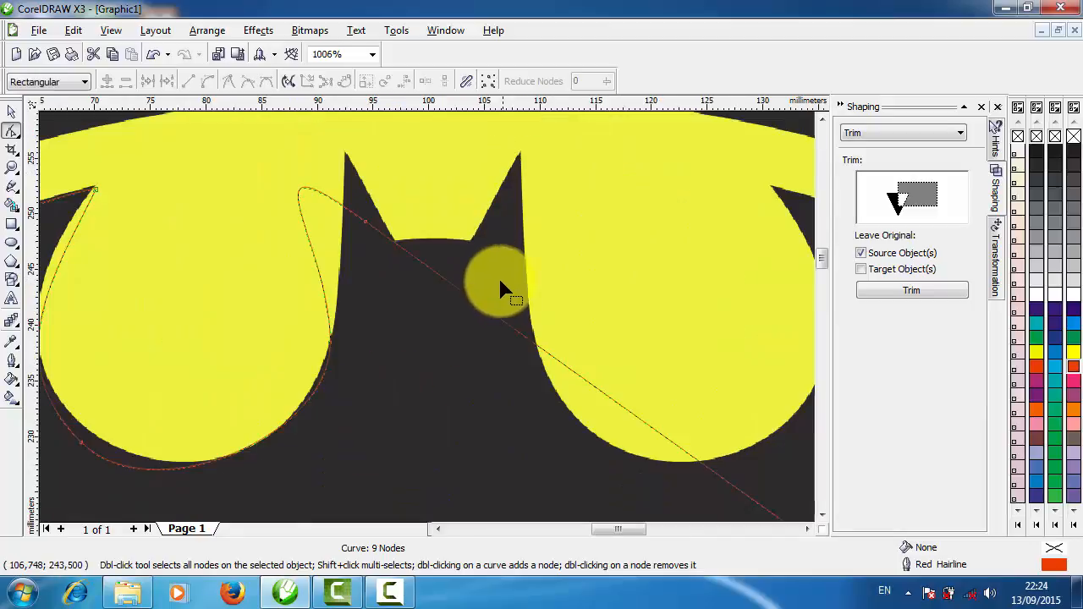
left_click_drag(365, 222, 396, 243)
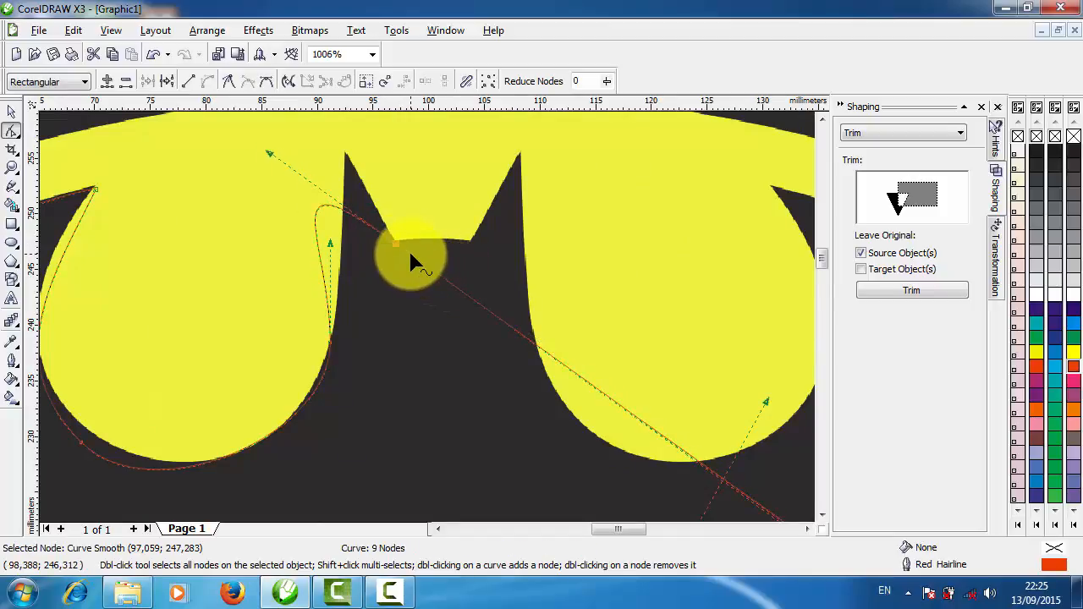
left_click(323, 208)
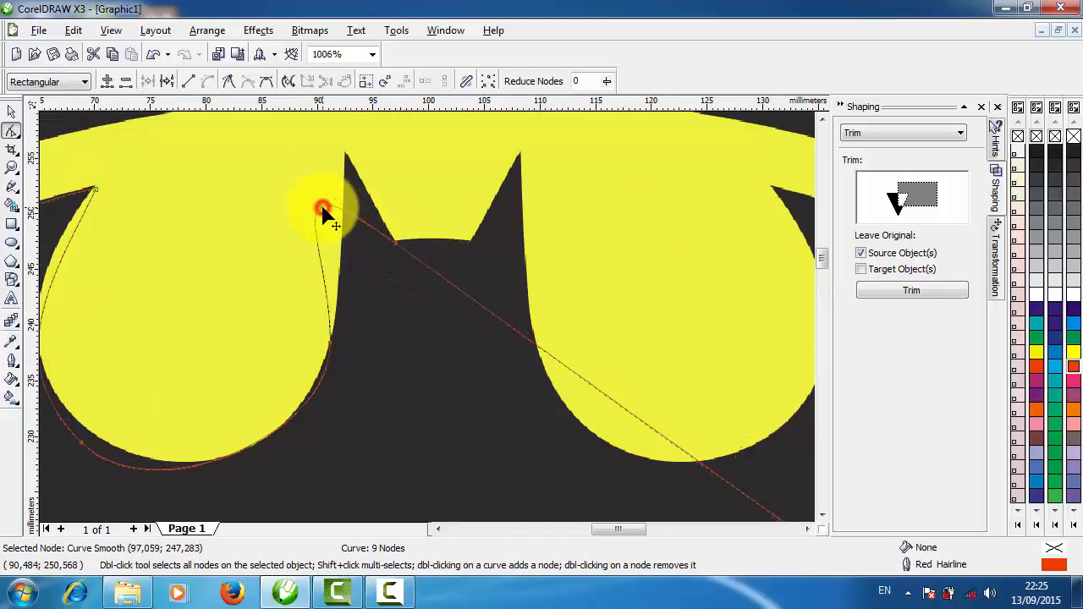
left_click(110, 80)
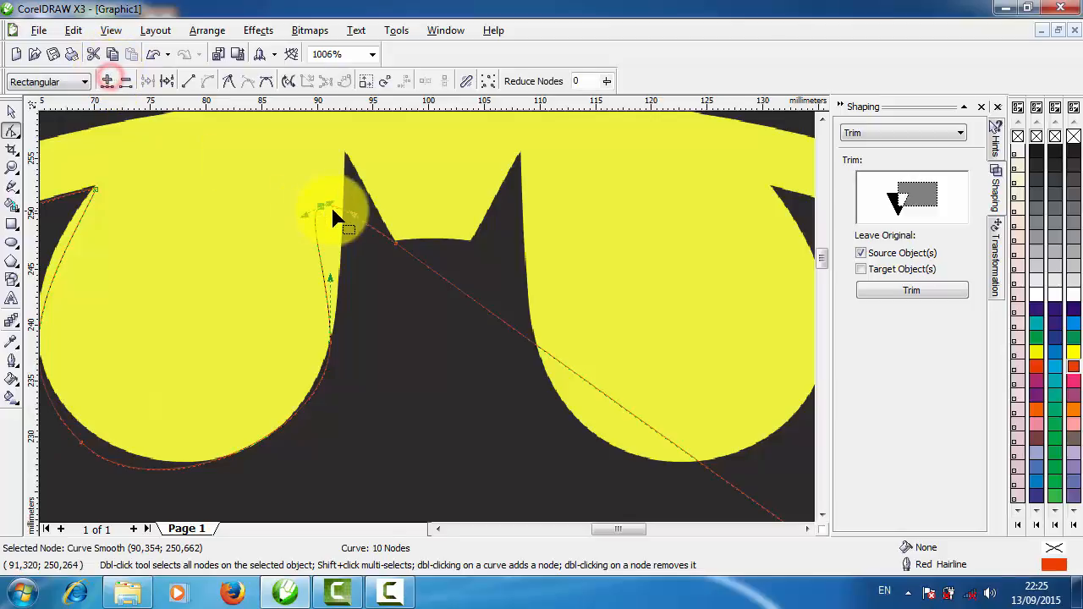
left_click_drag(319, 208, 346, 156)
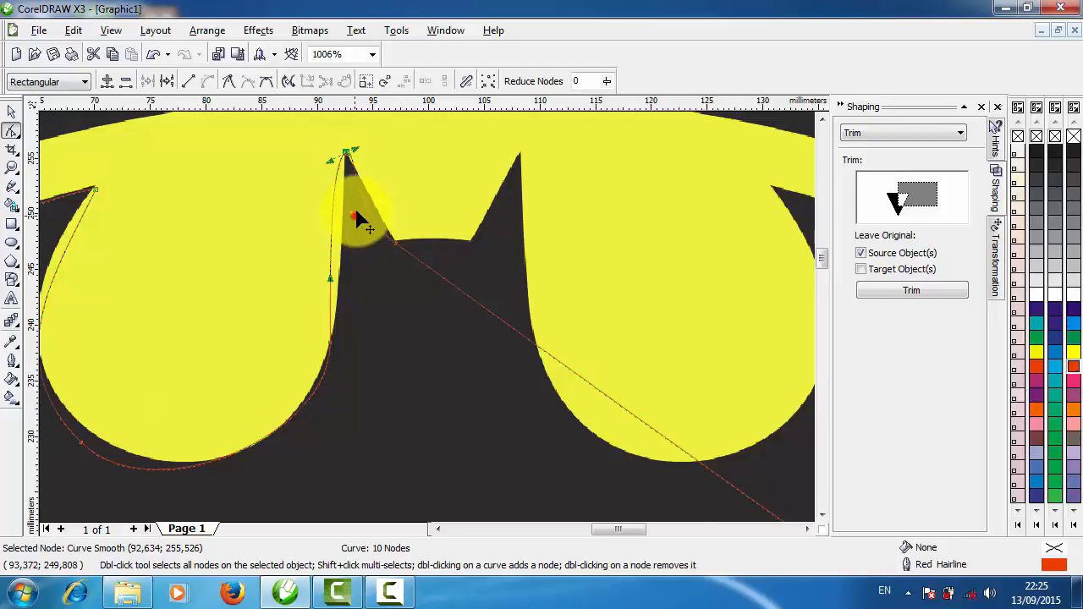
Make the node at the left ear's inner base a cusp and convert the segment up to the ear tip to a line
left_click_drag(357, 218, 388, 254)
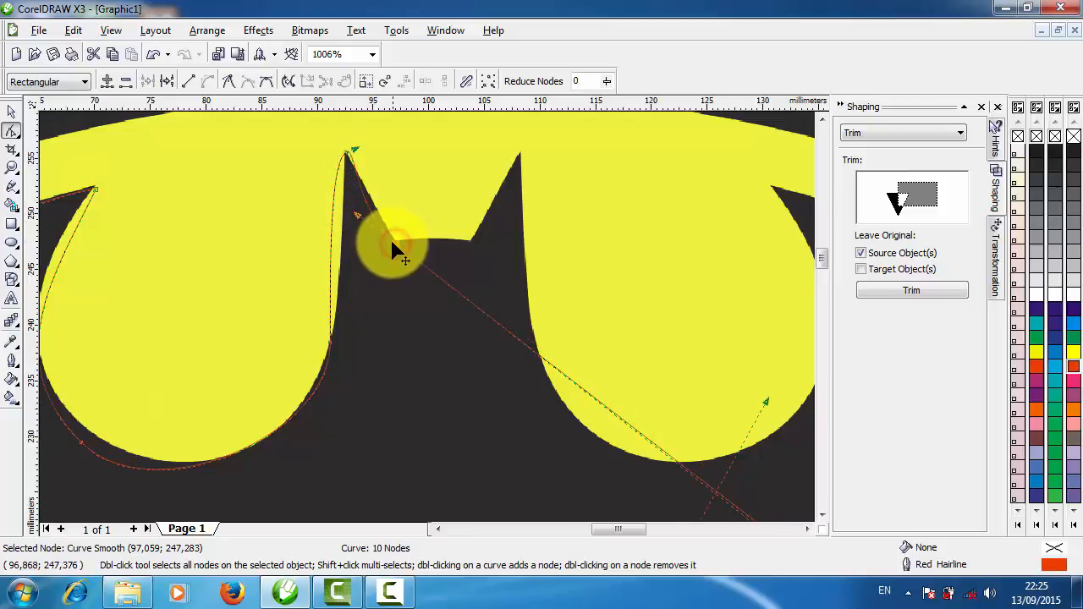
left_click(227, 80)
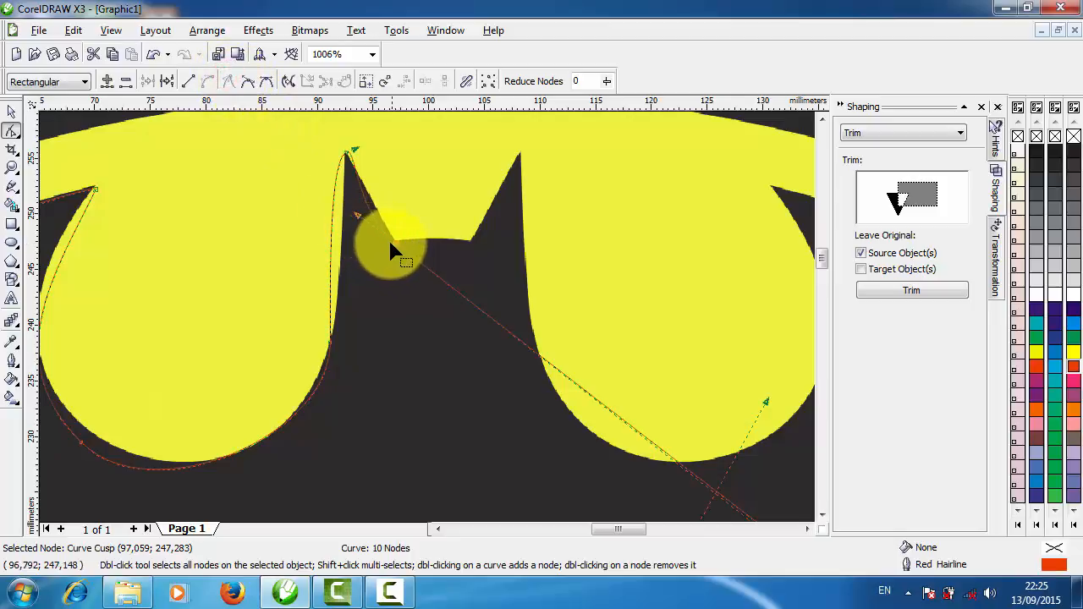
left_click(193, 82)
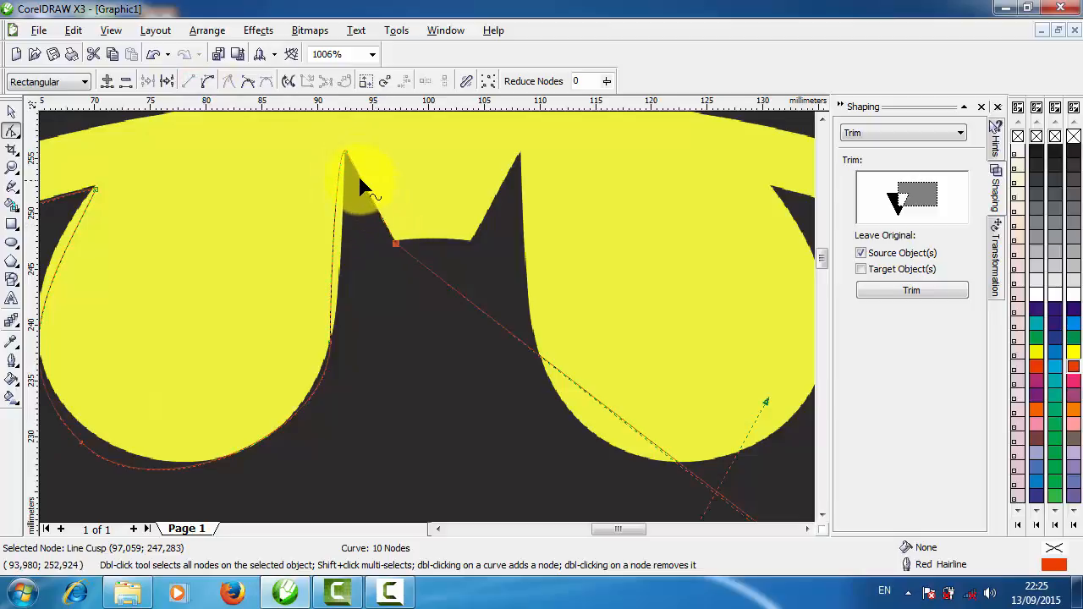
Delete the intermediate nodes along the round cutout between the left wing tip and the left ear
left_click(438, 529)
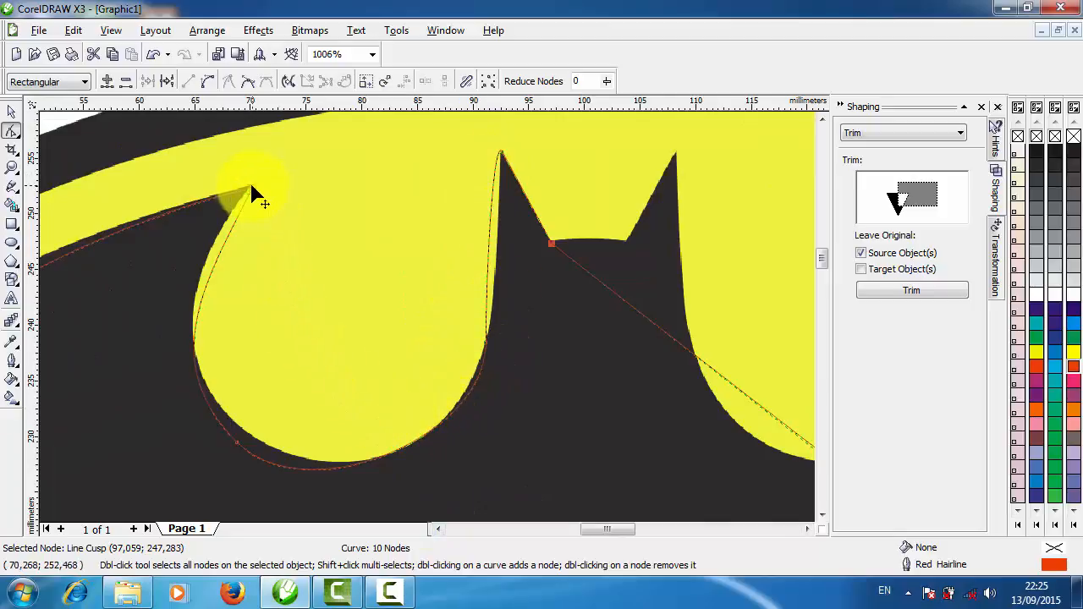
left_click_drag(463, 328, 520, 375)
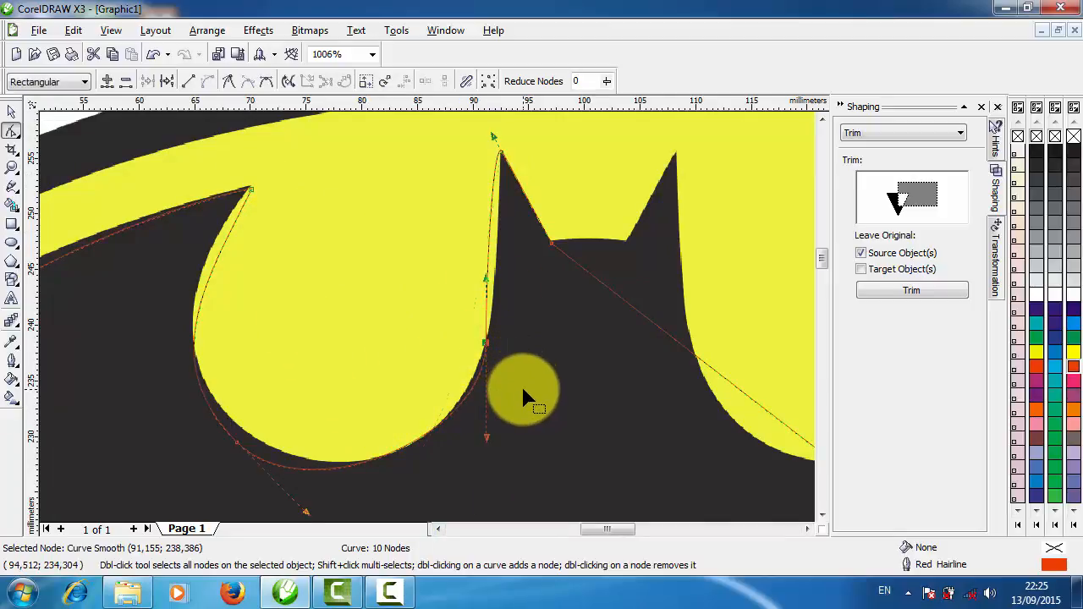
key("Delete")
left_click(187, 427)
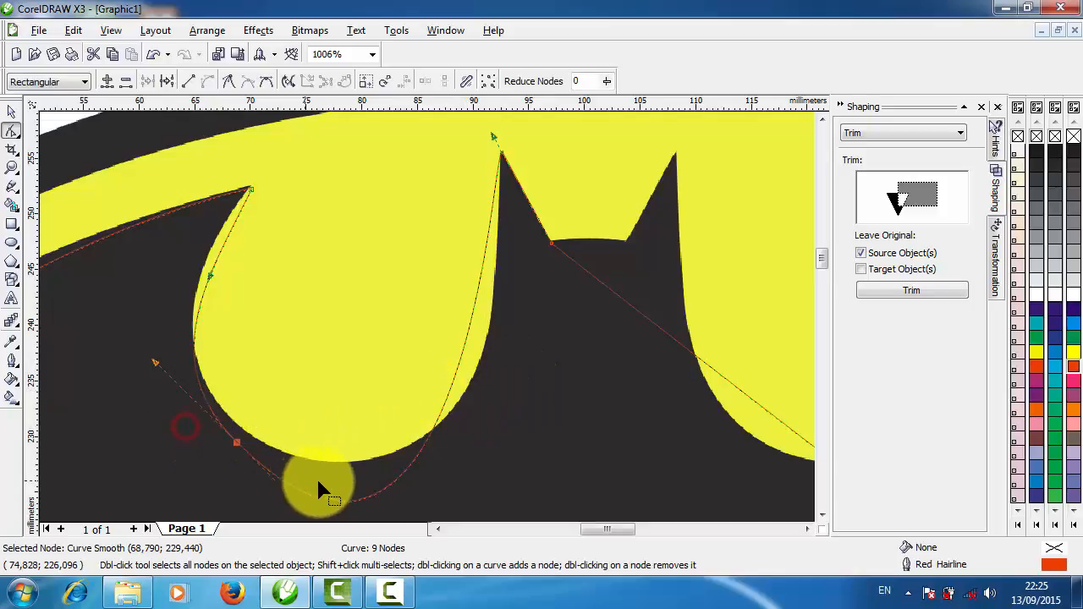
key("Delete")
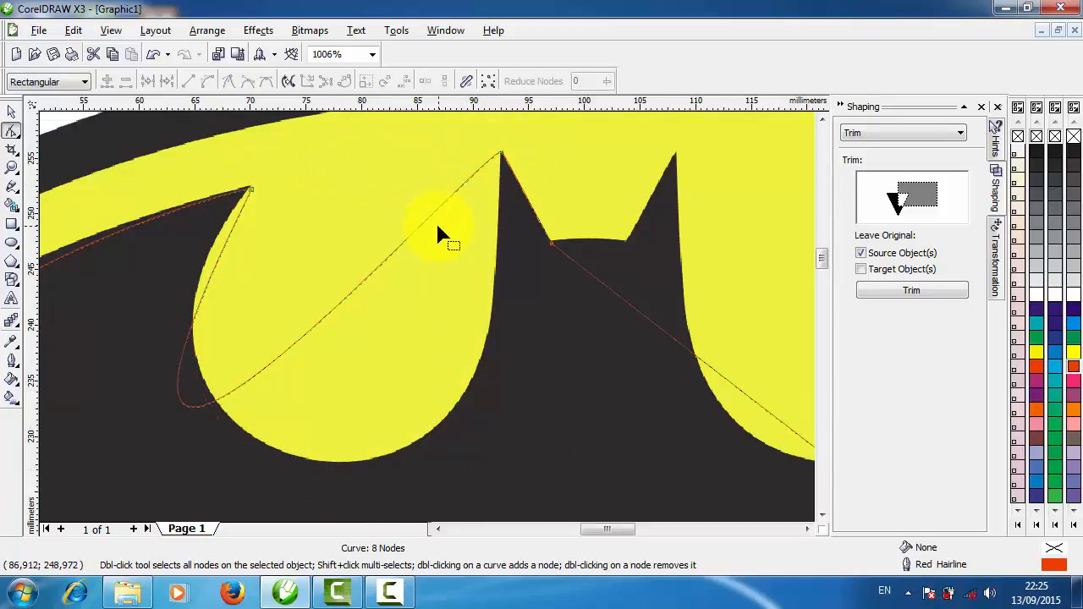
Bend the segment between the left wing tip and left ear toward the cutout, and adjust the ear tip node's handle
left_click_drag(407, 243, 445, 277)
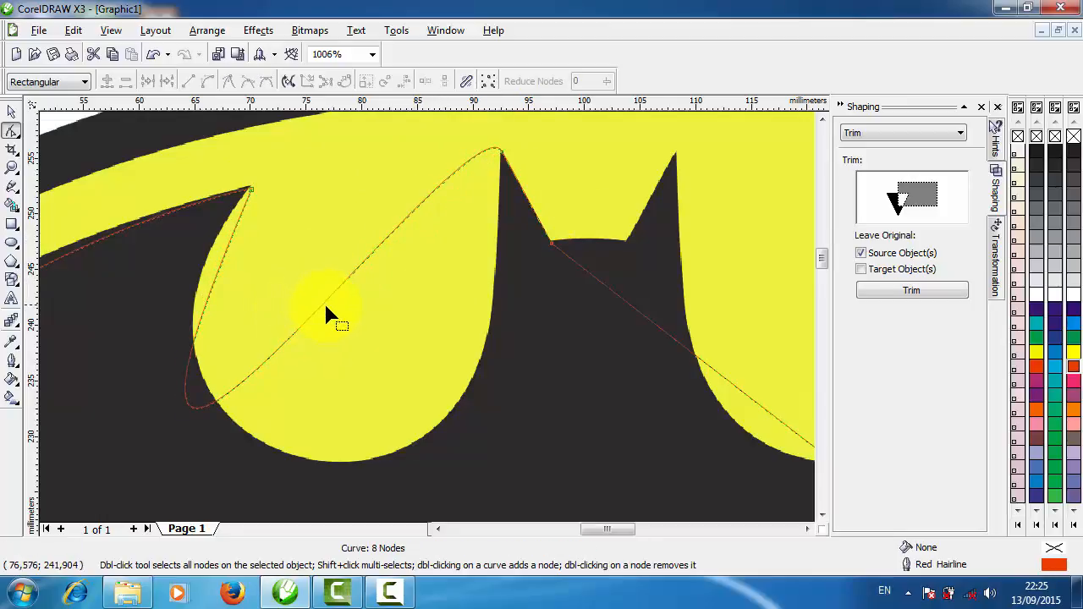
left_click_drag(324, 302, 433, 335)
left_click(499, 150)
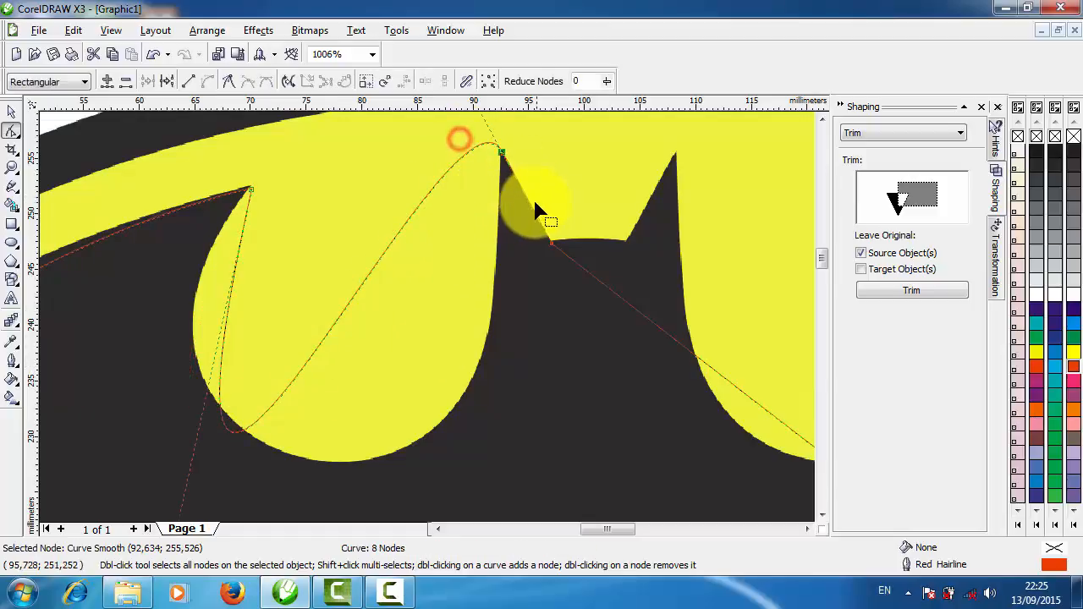
left_click(821, 119)
left_click(822, 118)
left_click(821, 118)
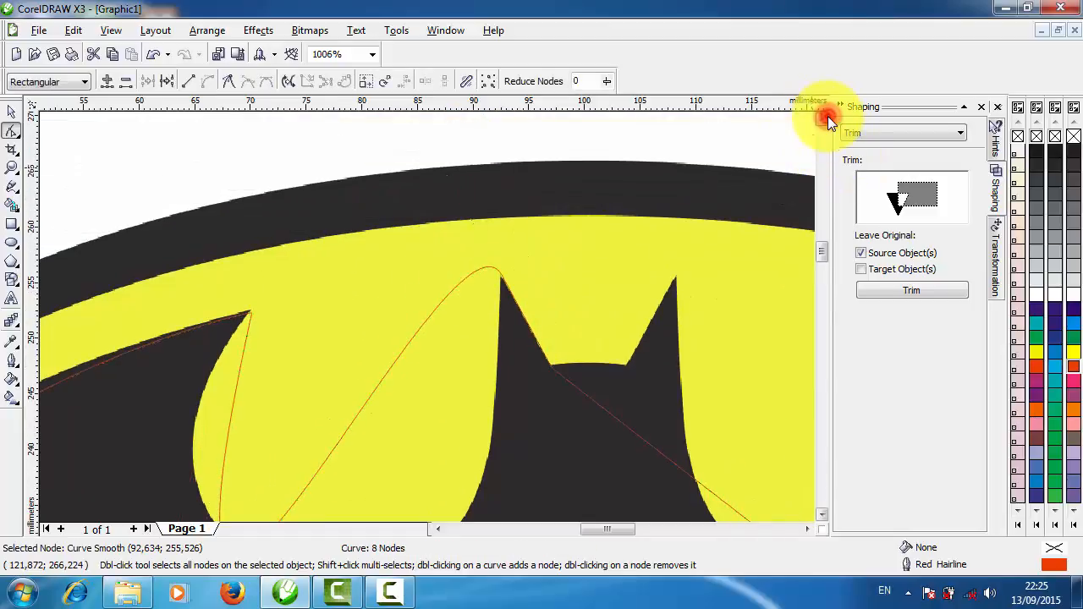
left_click(822, 119)
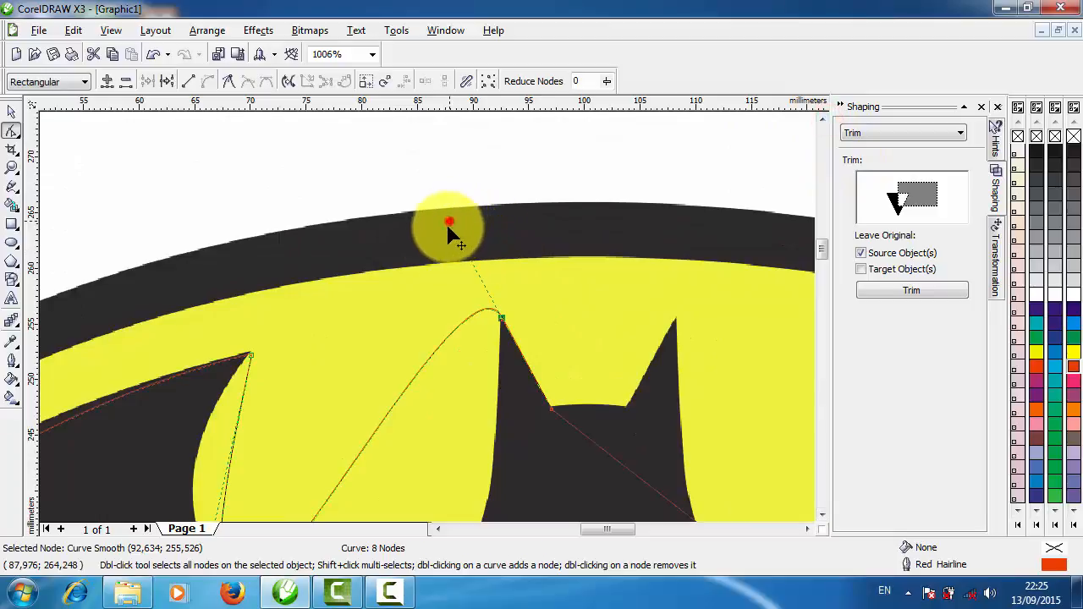
left_click_drag(449, 227, 540, 348)
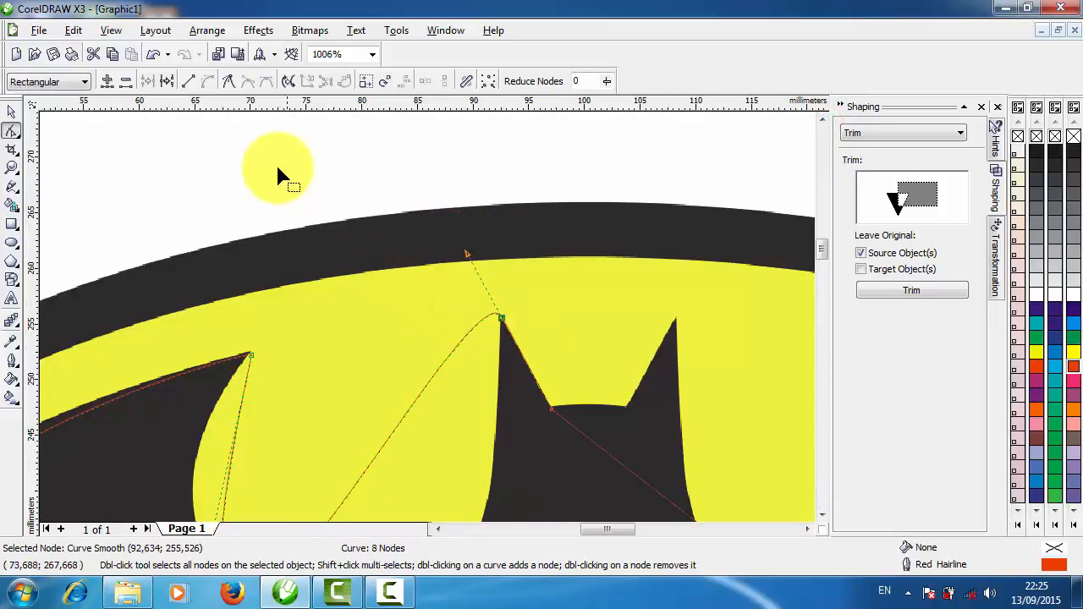
Make the left ear tip's node a cusp and pull its outer handle straight down to curve the segment along the cutout
left_click(227, 81)
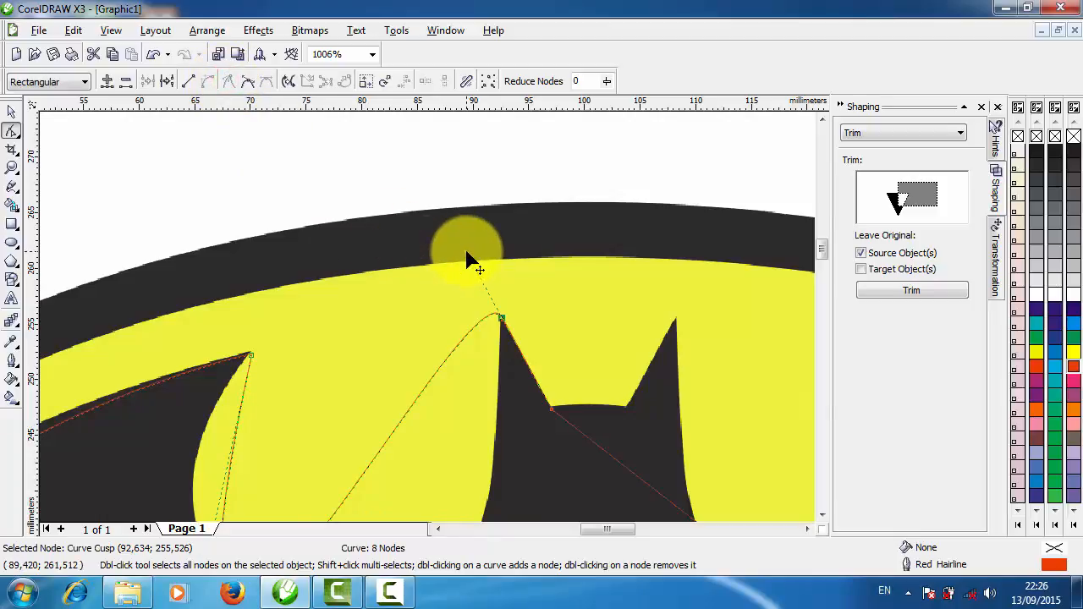
left_click_drag(466, 252, 503, 513)
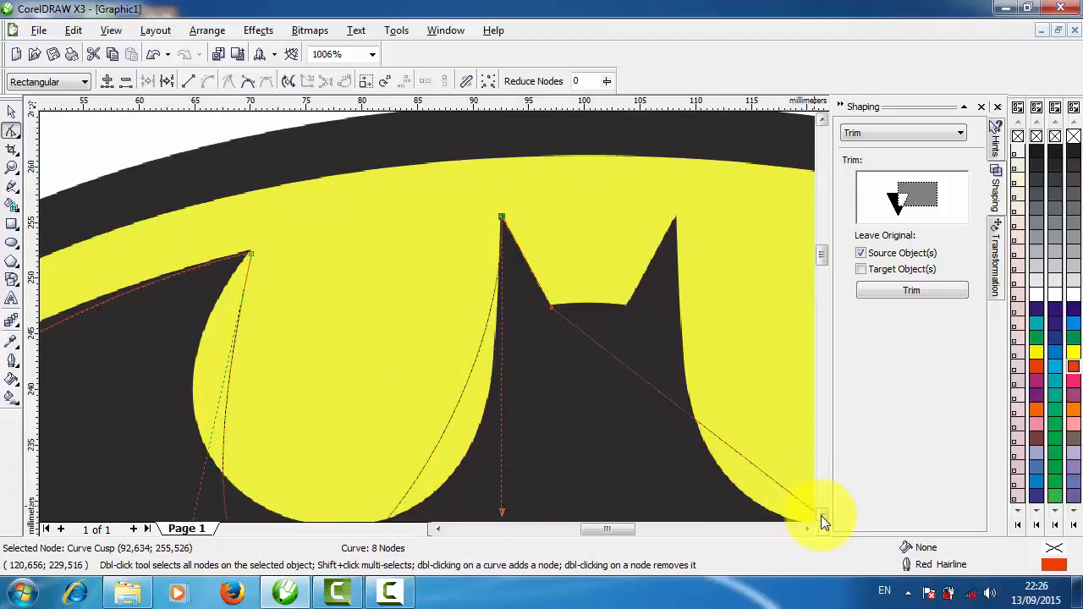
left_click(820, 514)
left_click(820, 513)
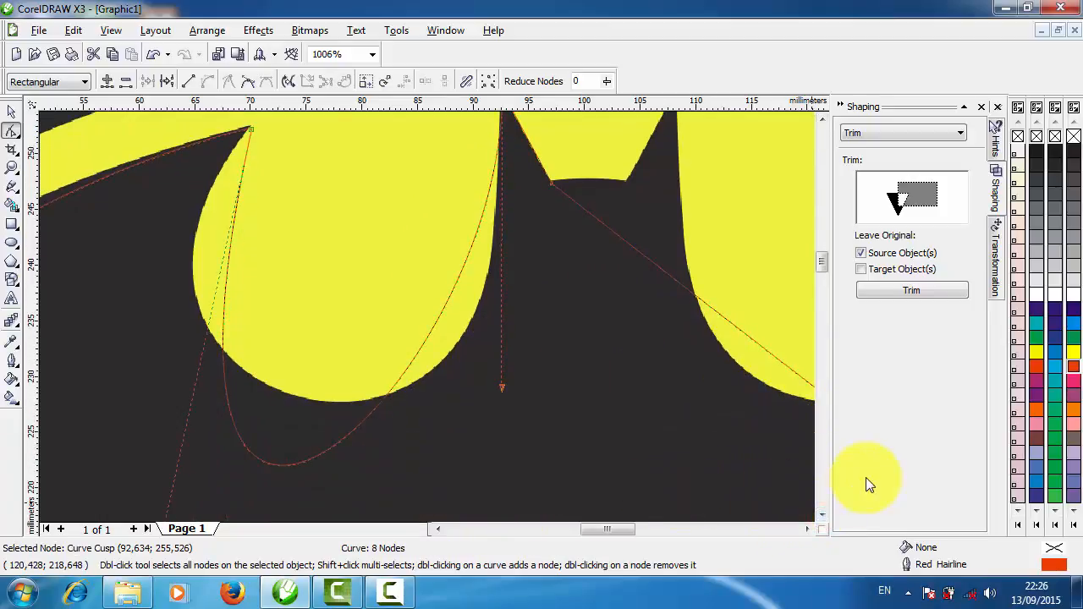
Adjust the handles of the left wing tip and left ear tip nodes so their segment follows the round cutout
left_click(820, 514)
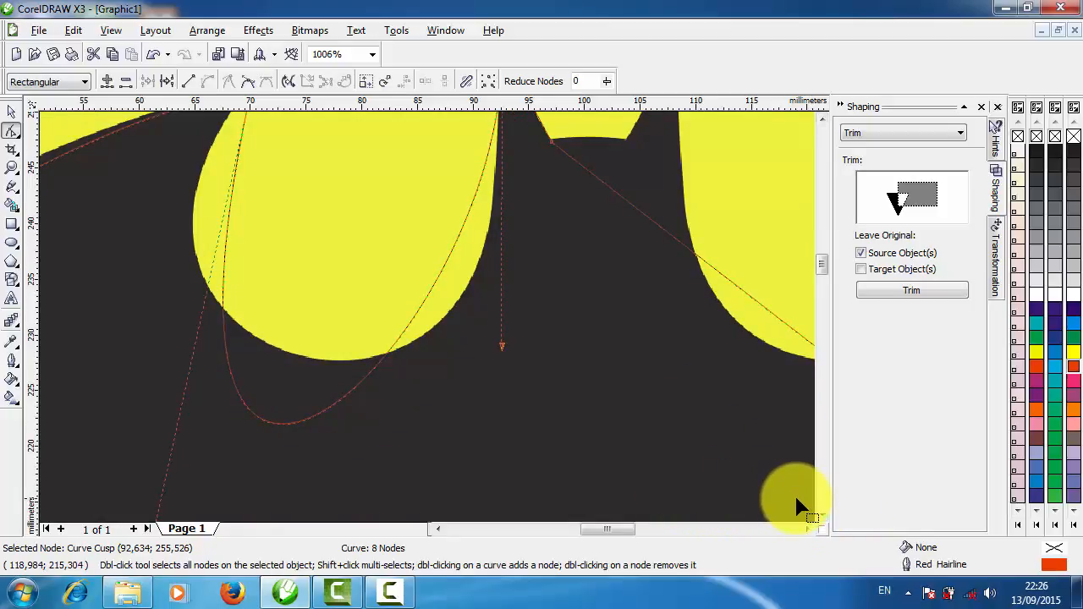
left_click(820, 515)
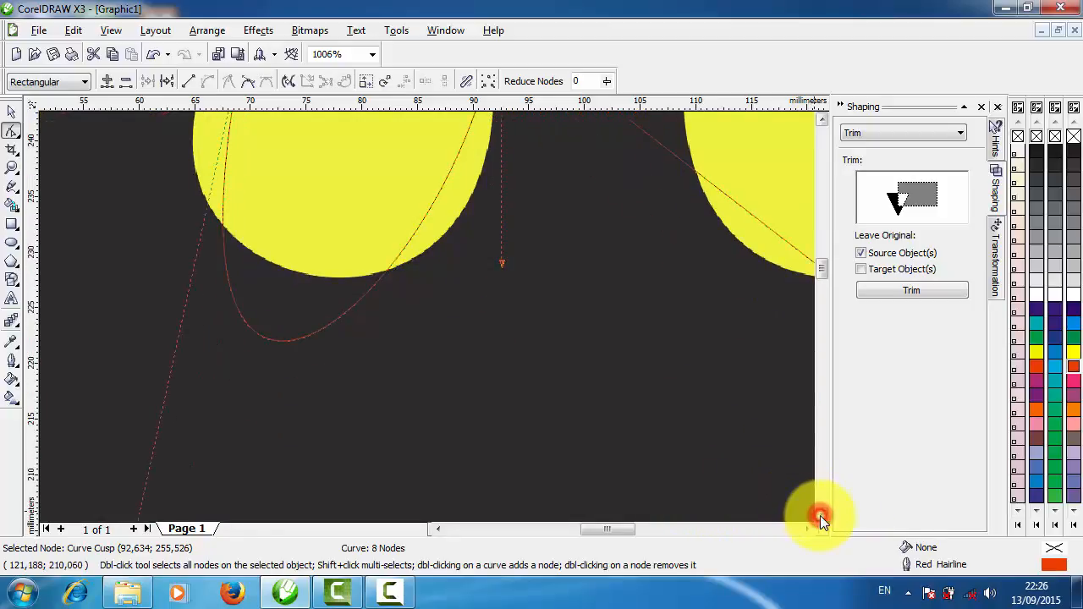
key("F4")
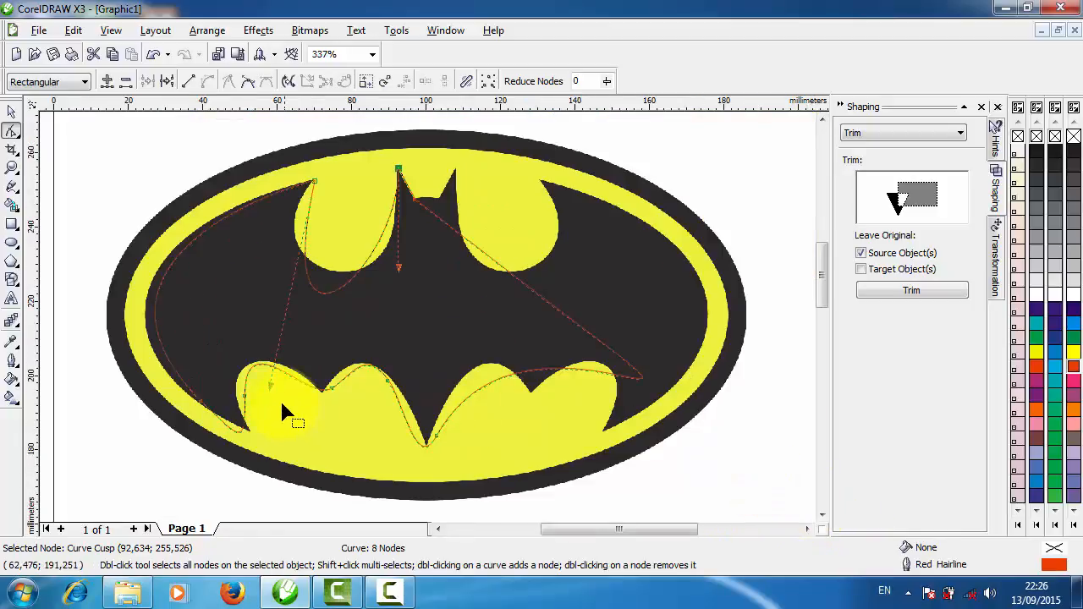
left_click_drag(269, 393, 241, 272)
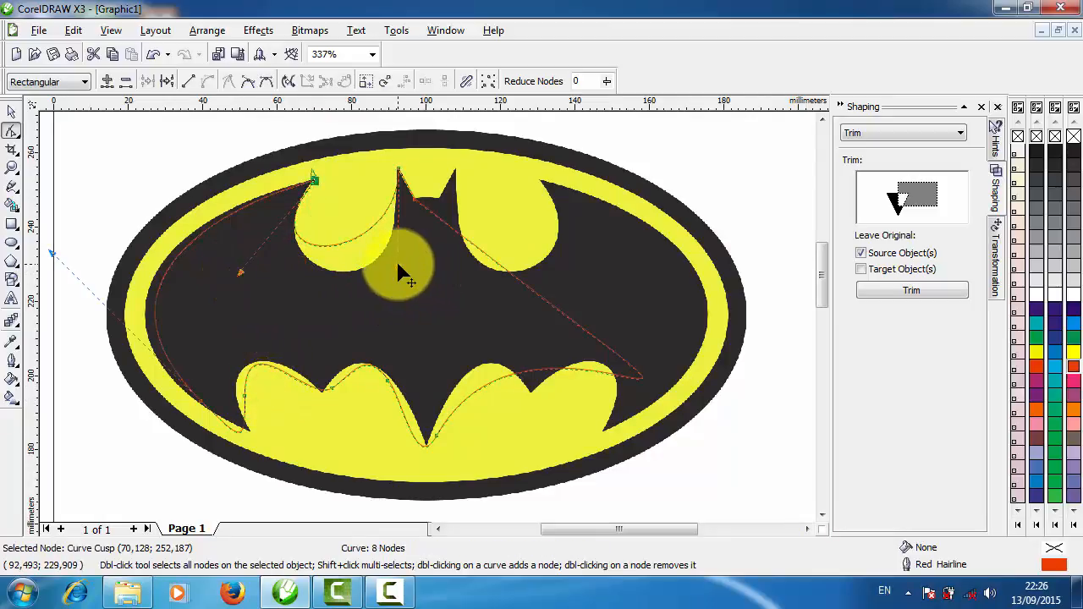
left_click_drag(398, 268, 408, 338)
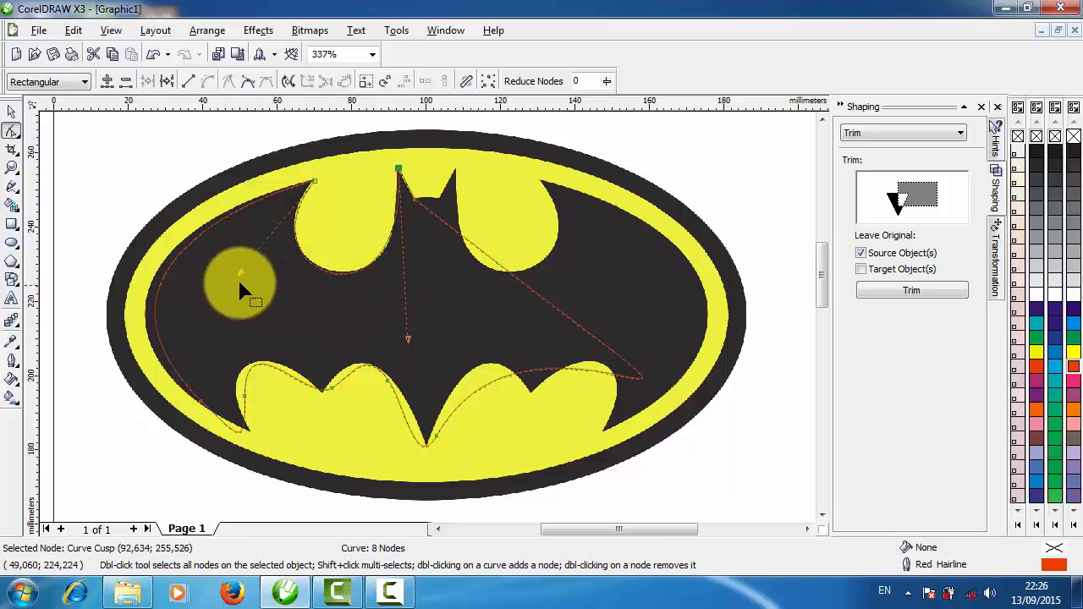
left_click_drag(242, 273, 242, 272)
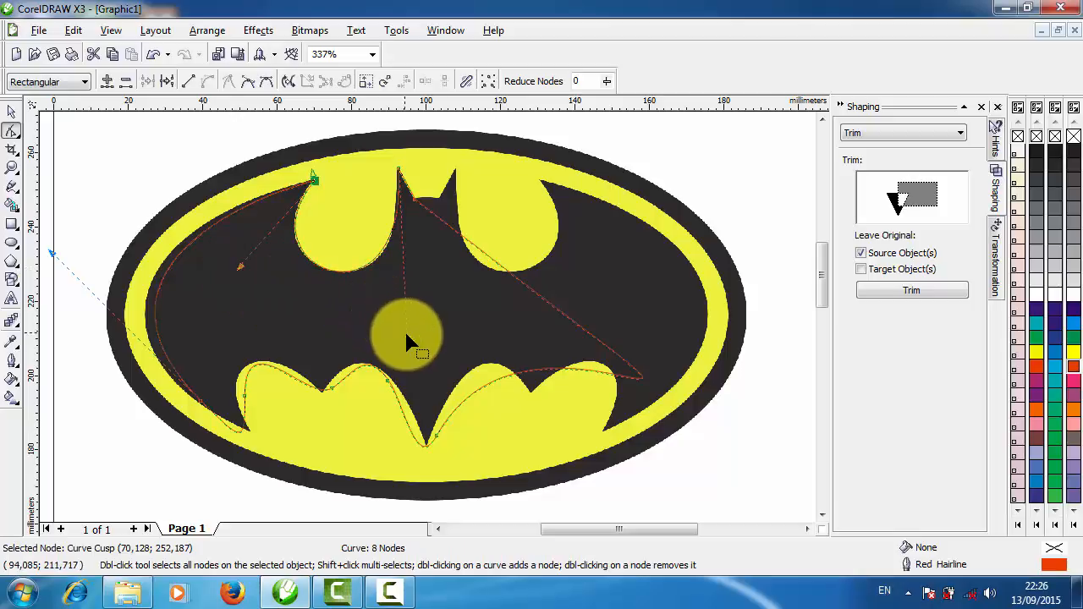
mouse_move(408, 338)
left_mouse_down()
mouse_move(411, 328)
mouse_move(416, 350)
mouse_move(414, 339)
left_mouse_up()
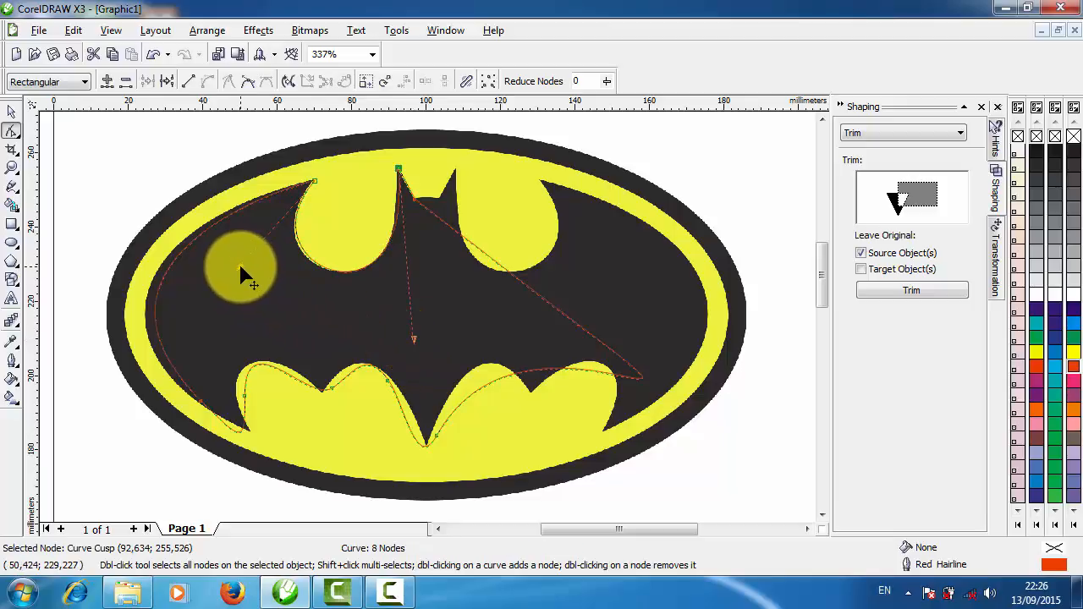
left_click_drag(241, 267, 234, 266)
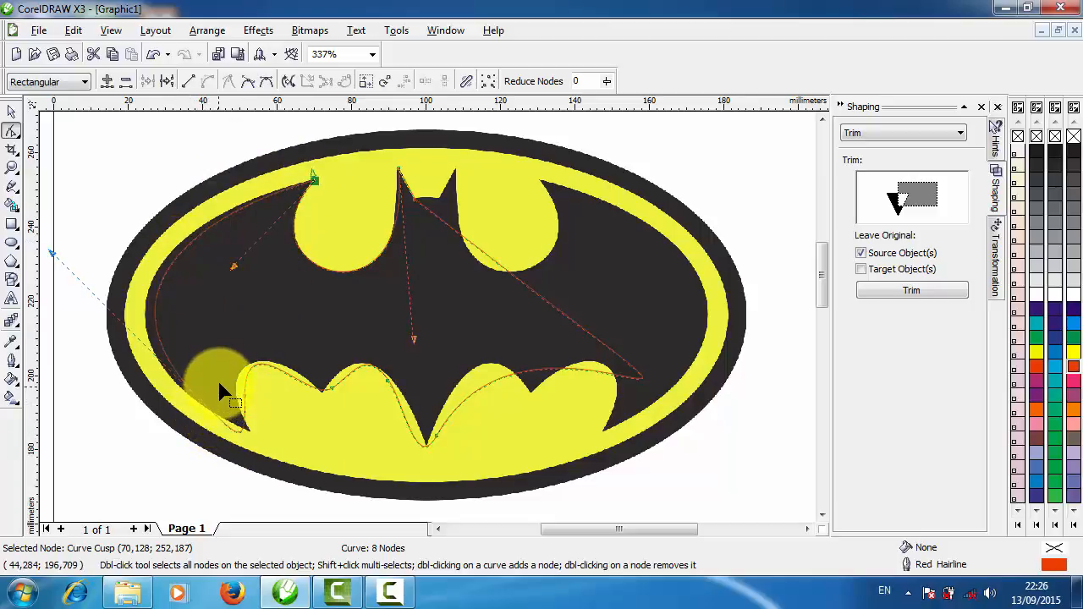
Delete the extra node on the outer lower scallop, then make the lower-left wing node a cusp and place it on the wing's lower tip
left_click(244, 396)
key("Delete")
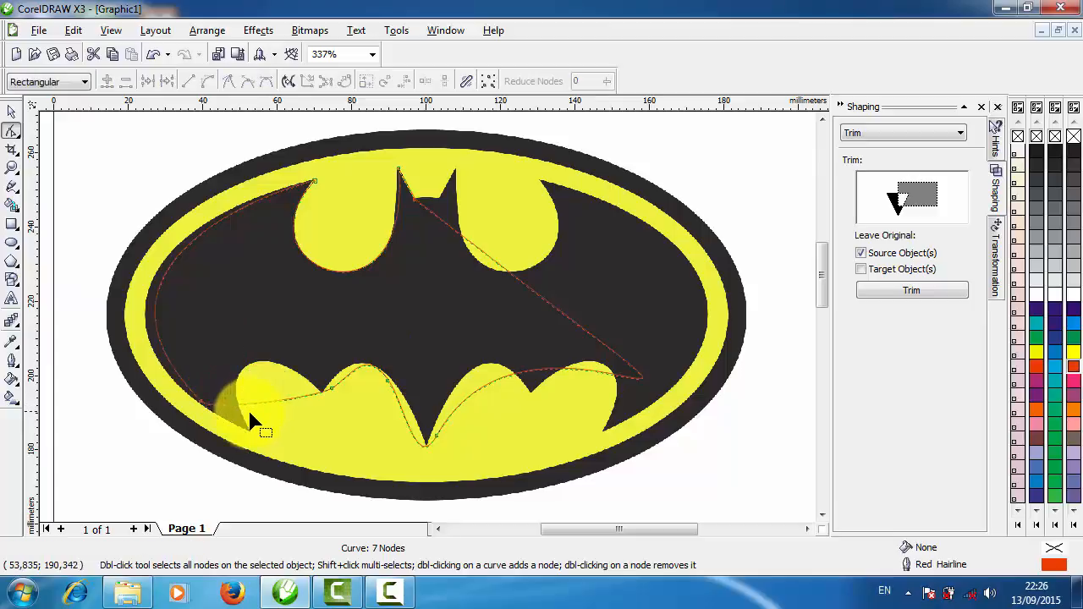
left_click_drag(192, 392, 205, 411)
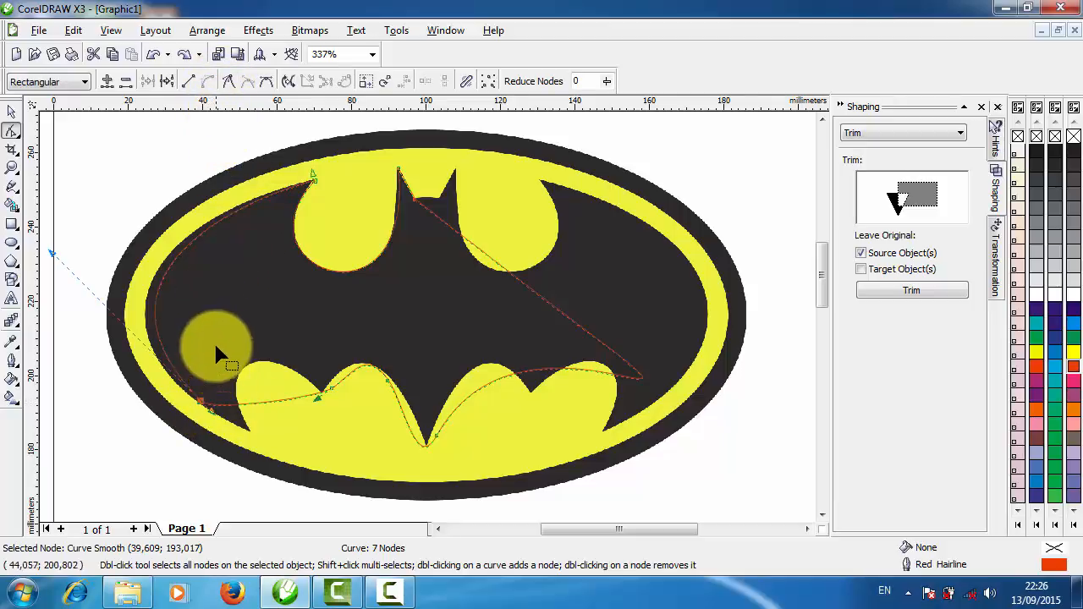
left_click(230, 87)
left_click_drag(211, 409, 254, 438)
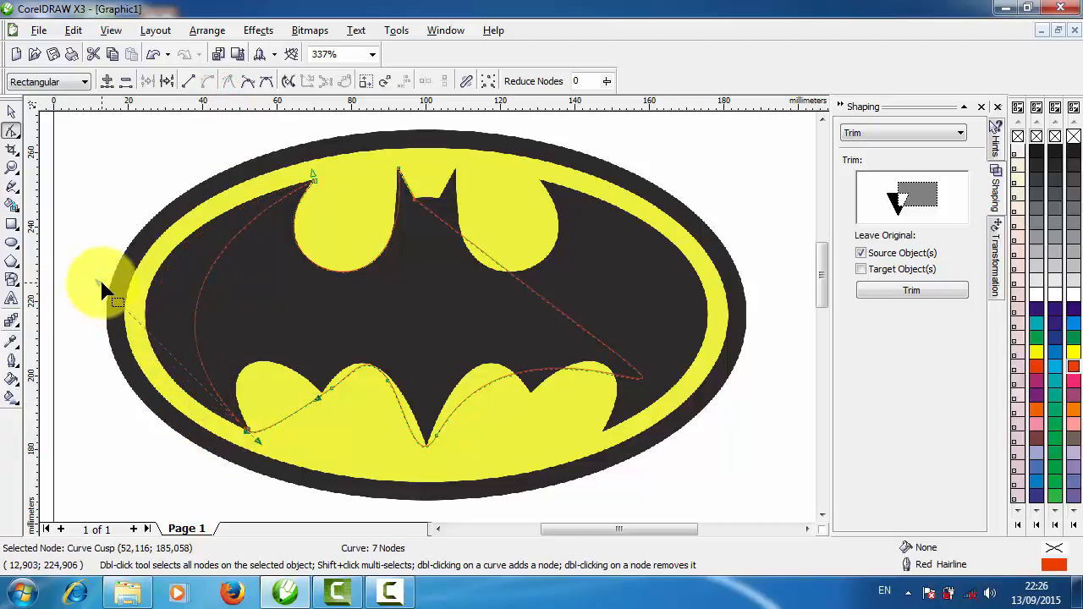
Adjust the handles at both ends of the outer left wing segment to match the wing's curved outer edge
left_click_drag(100, 291, 77, 297)
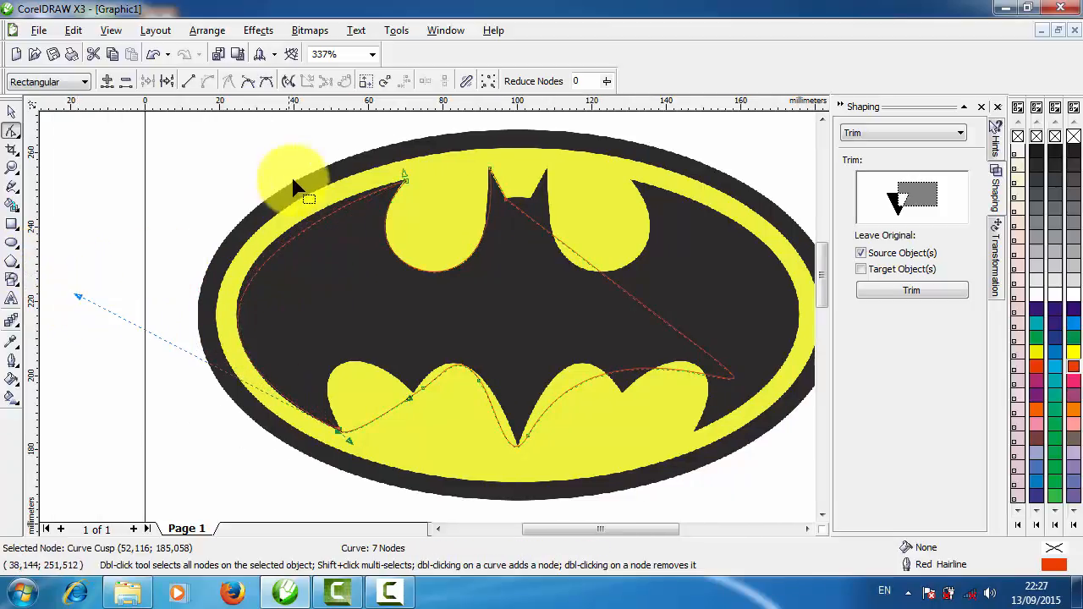
left_click(404, 178)
left_click_drag(403, 170, 369, 168)
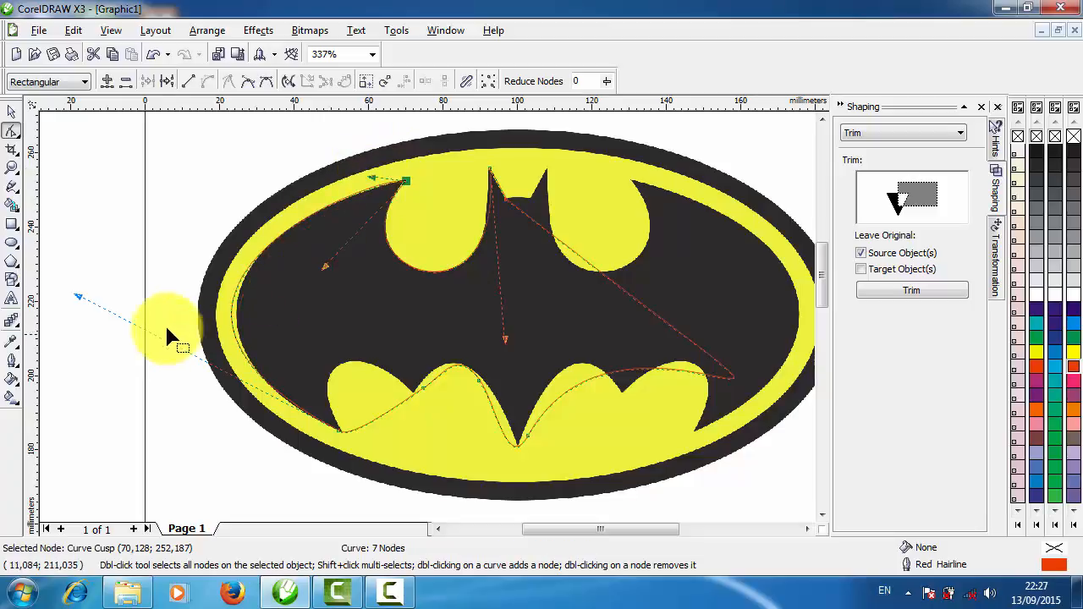
left_click_drag(80, 296, 91, 294)
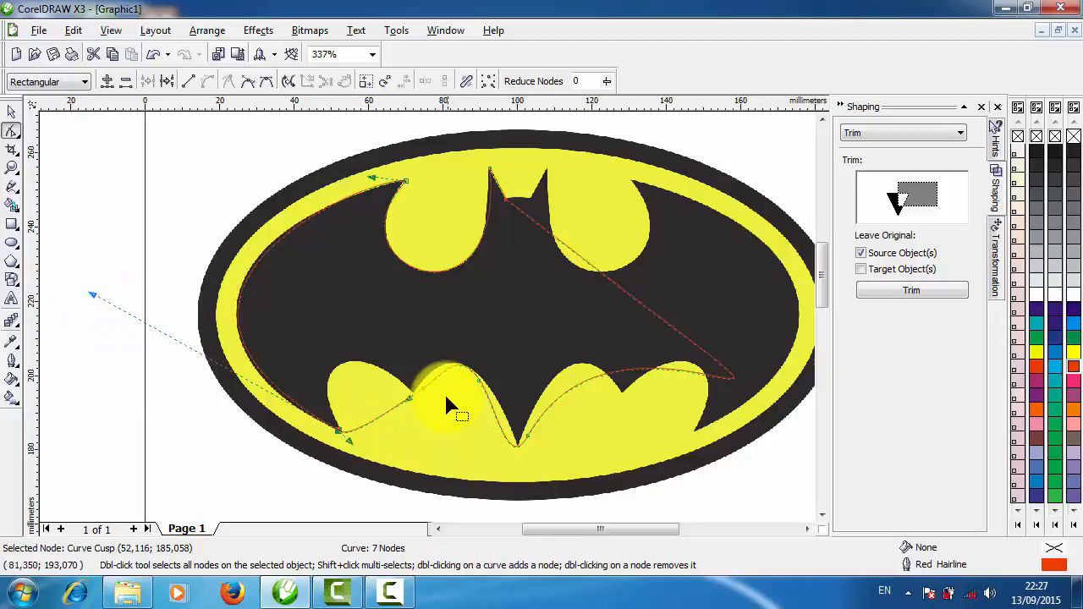
Place a cusp node at the notch between the two left scallops and bend the segment to the lower wing tip around the outer scallop
left_click_drag(391, 369, 411, 394)
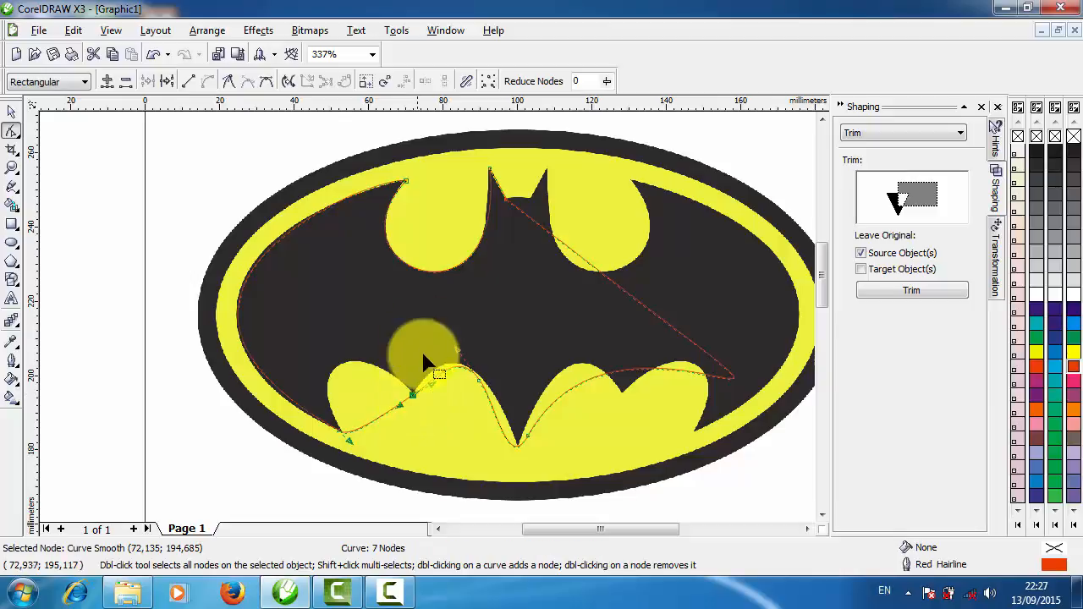
left_click(227, 82)
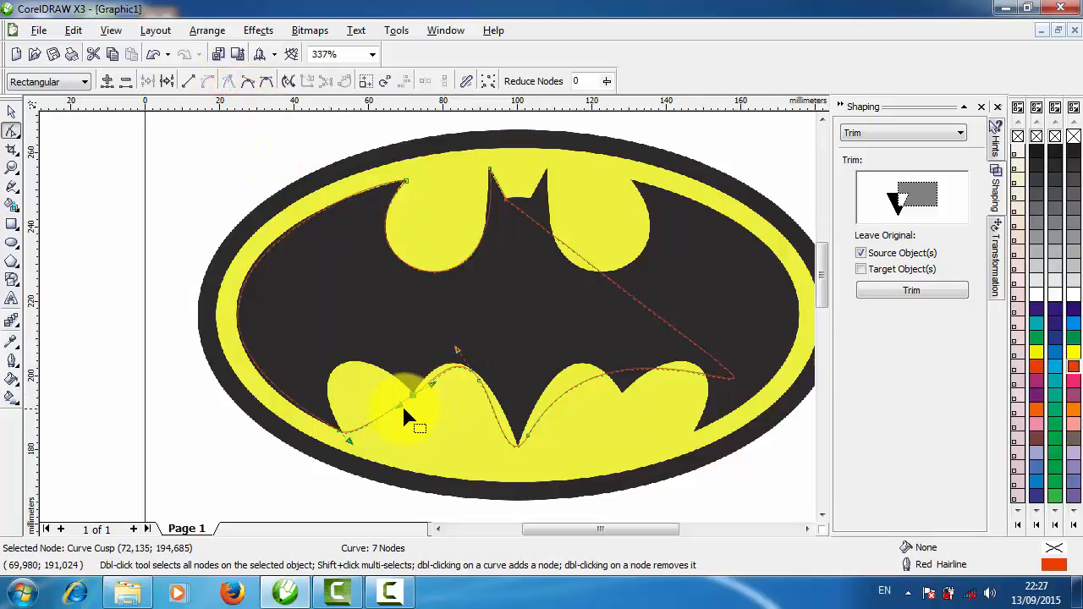
left_click_drag(399, 407, 322, 302)
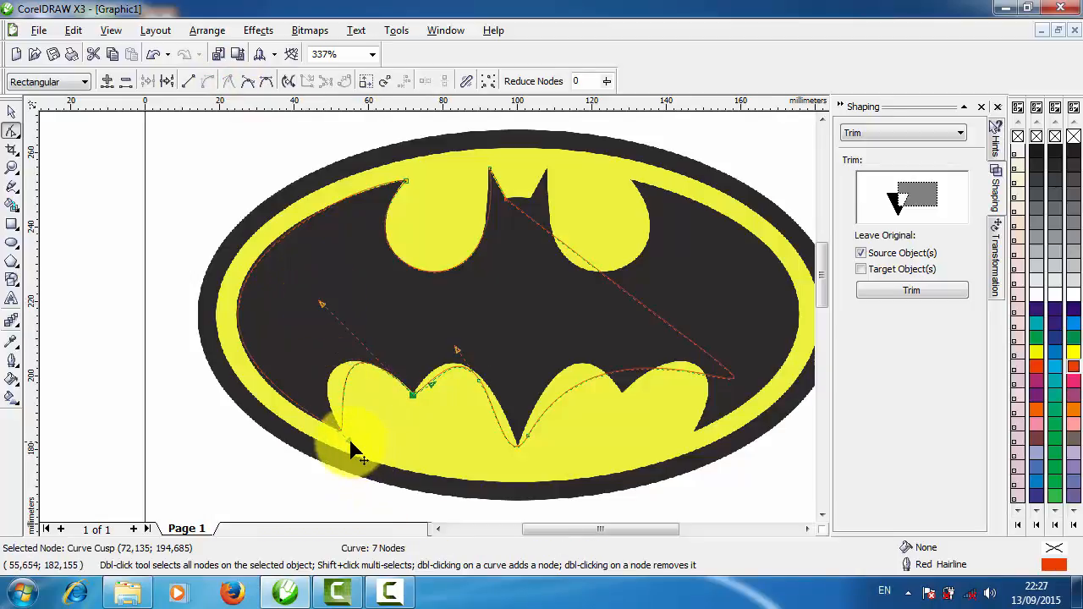
left_click_drag(351, 444, 318, 394)
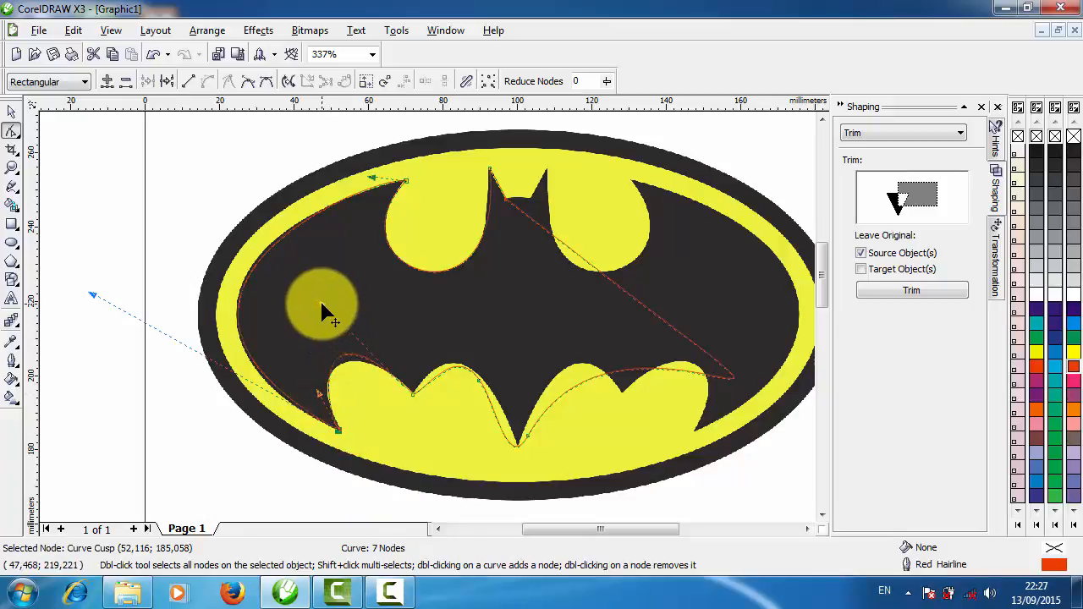
left_click_drag(322, 312, 341, 323)
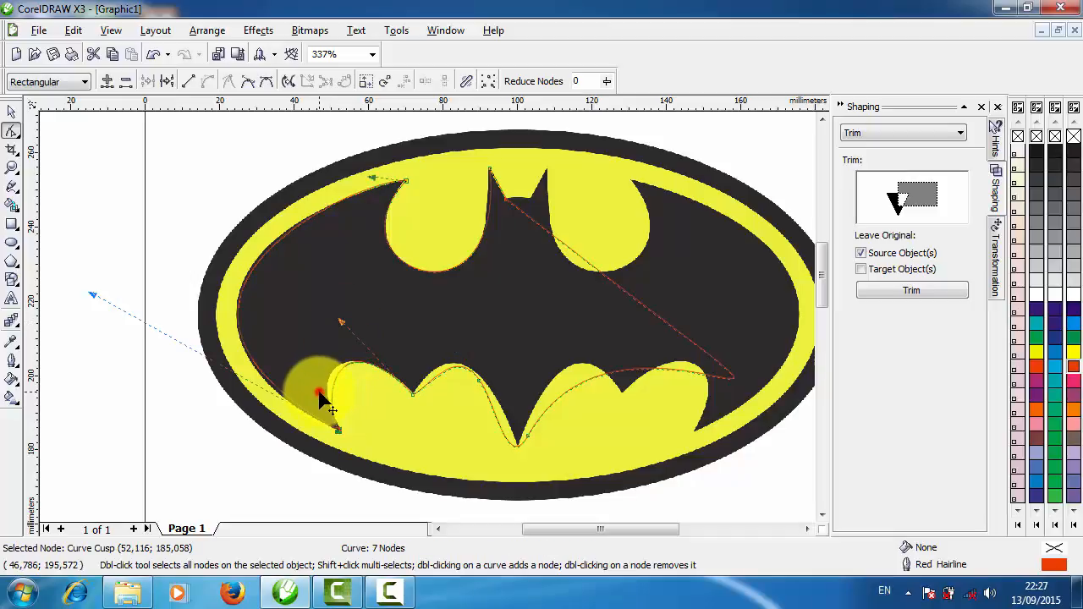
mouse_move(319, 394)
left_mouse_down()
mouse_move(311, 383)
mouse_move(337, 393)
left_mouse_up()
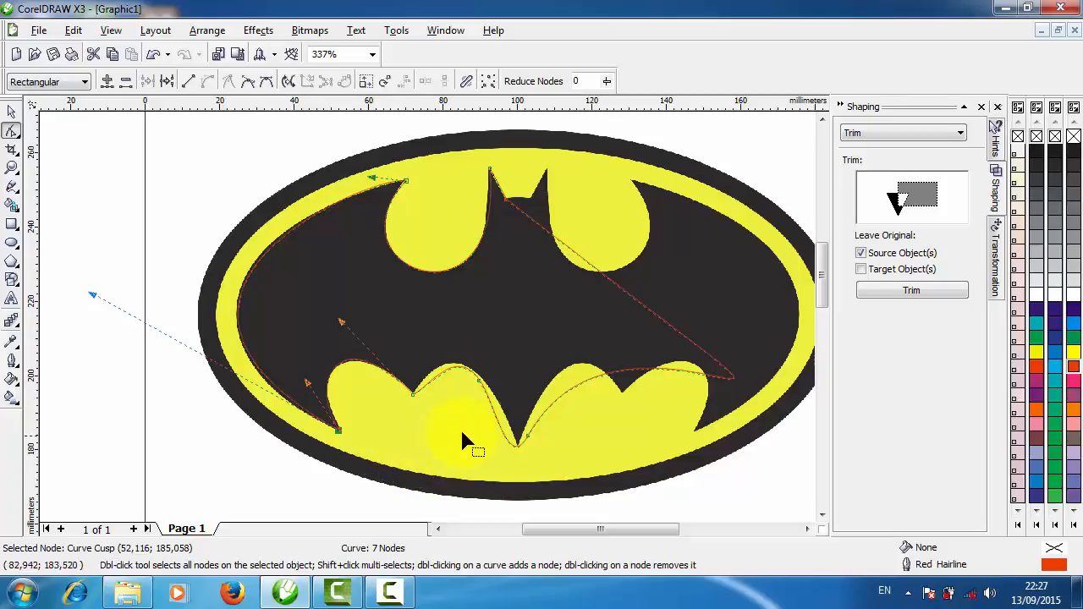
Delete the intermediate node on the inner left scallop and move the neighbouring node onto the bat's bottom centre point
left_click(463, 358)
left_click(486, 387)
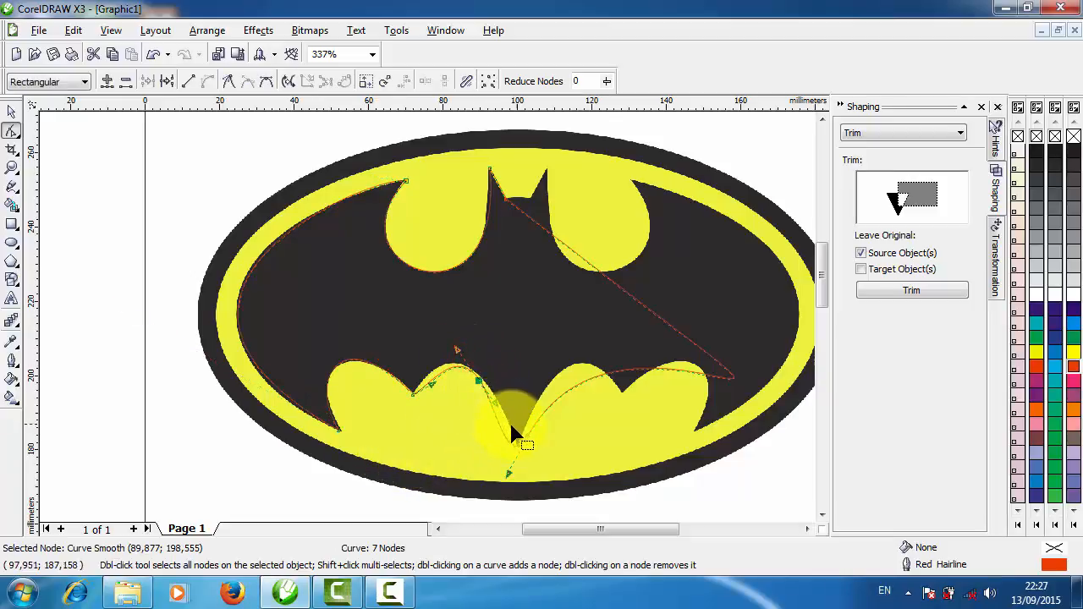
key("Delete")
left_click_drag(526, 438, 517, 446)
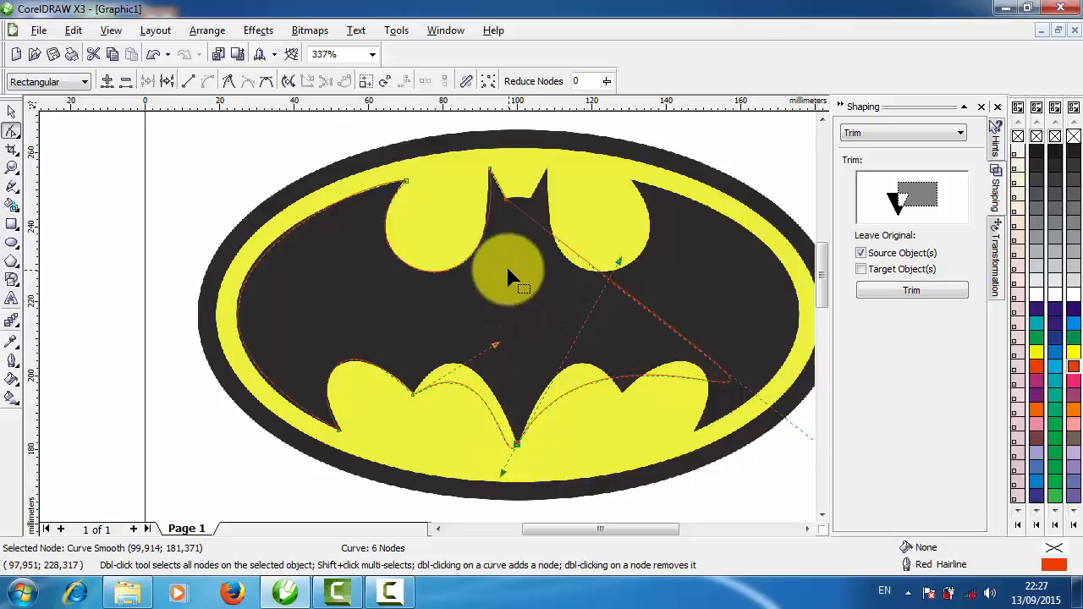
Make the bottom centre node a cusp and adjust the handles at both ends of the inner left scallop to fit its arch
scroll(419, 334, "down", 3)
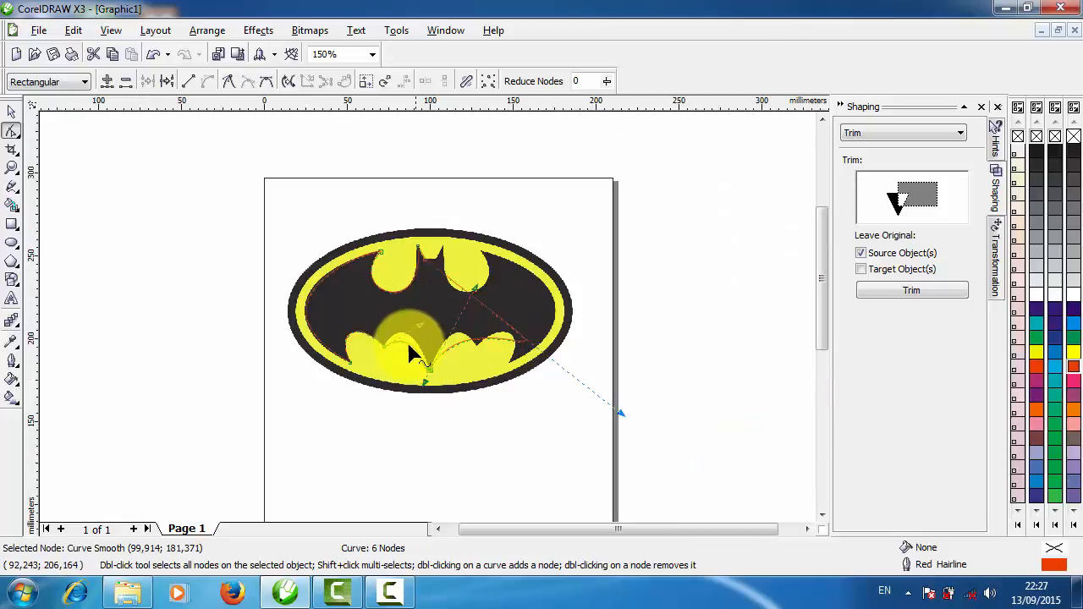
left_click(371, 311)
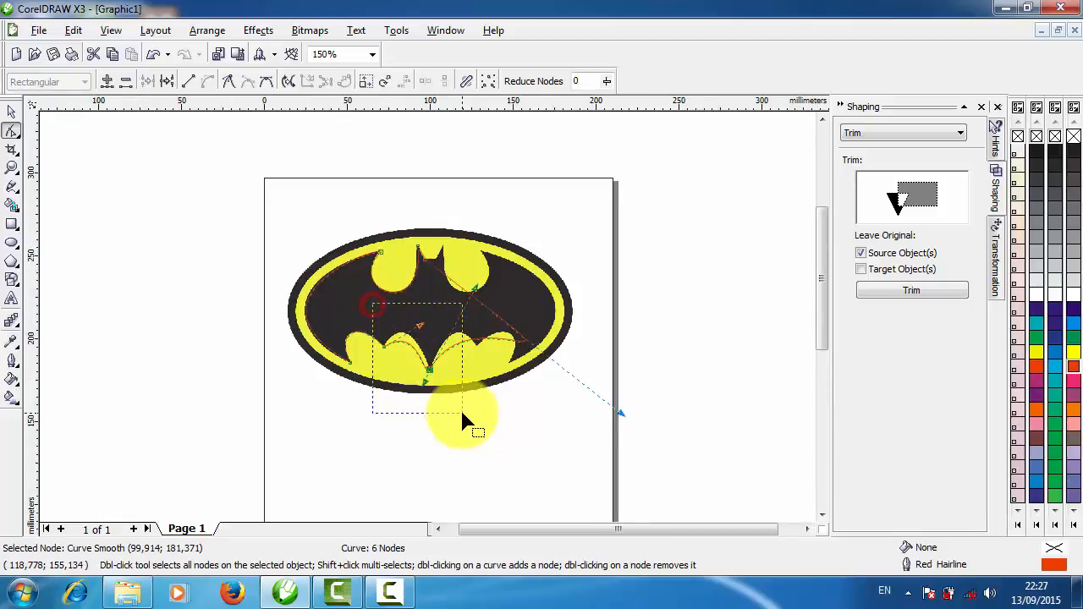
scroll(459, 404, "up", 5)
left_click_drag(460, 407, 447, 381)
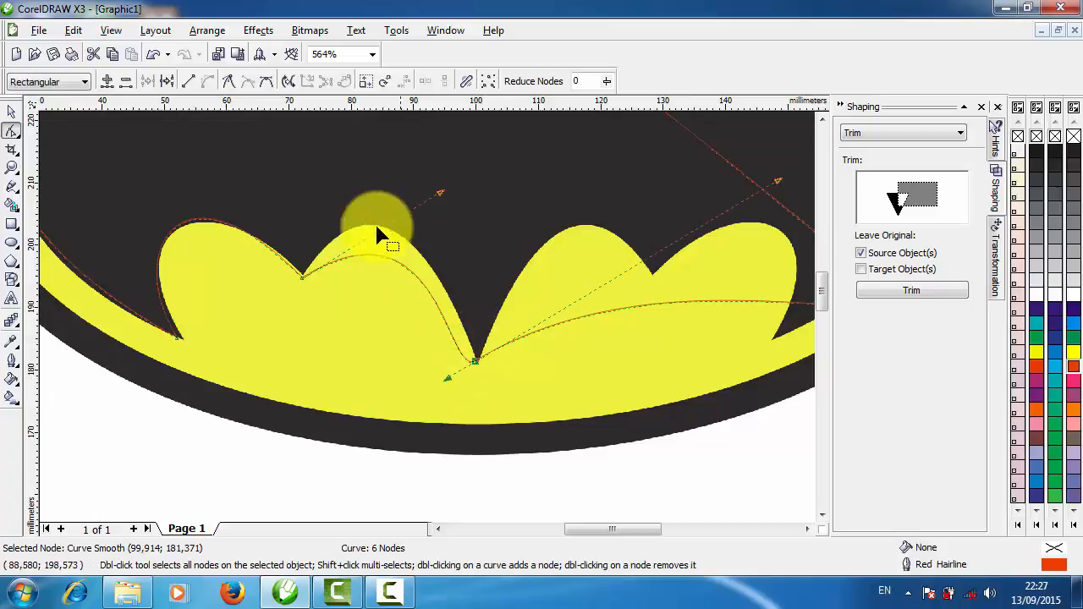
left_click(230, 81)
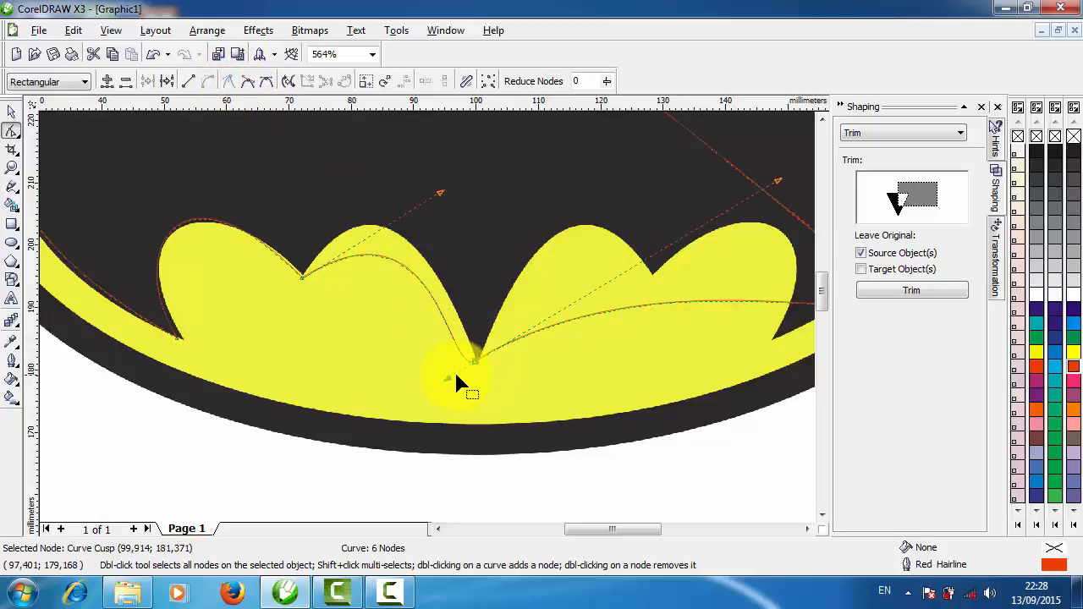
left_click_drag(455, 377, 383, 154)
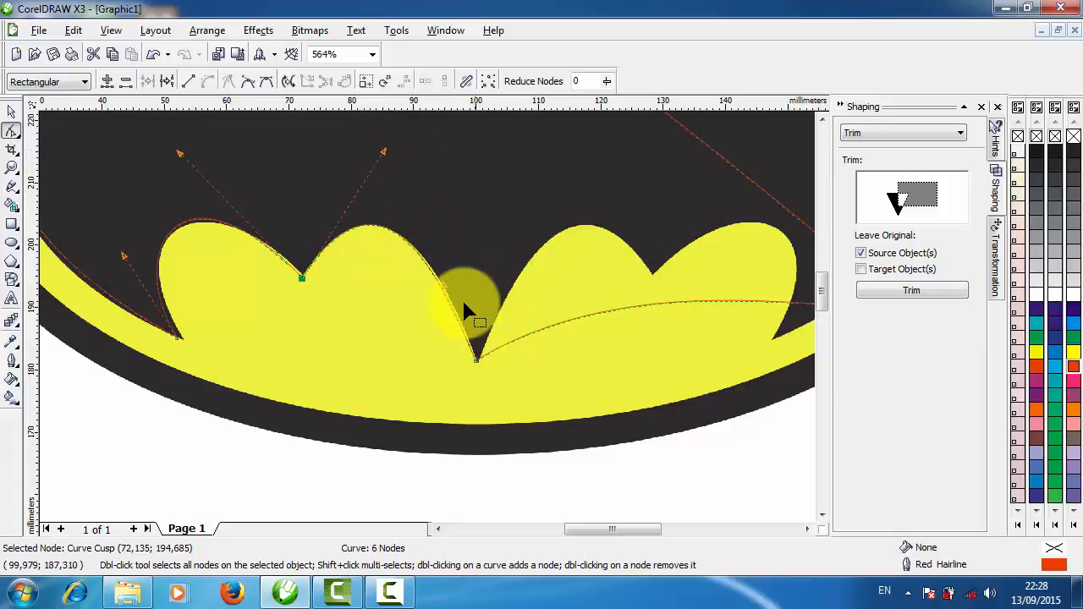
mouse_move(446, 290)
left_mouse_down()
mouse_move(455, 292)
mouse_move(449, 283)
left_mouse_up()
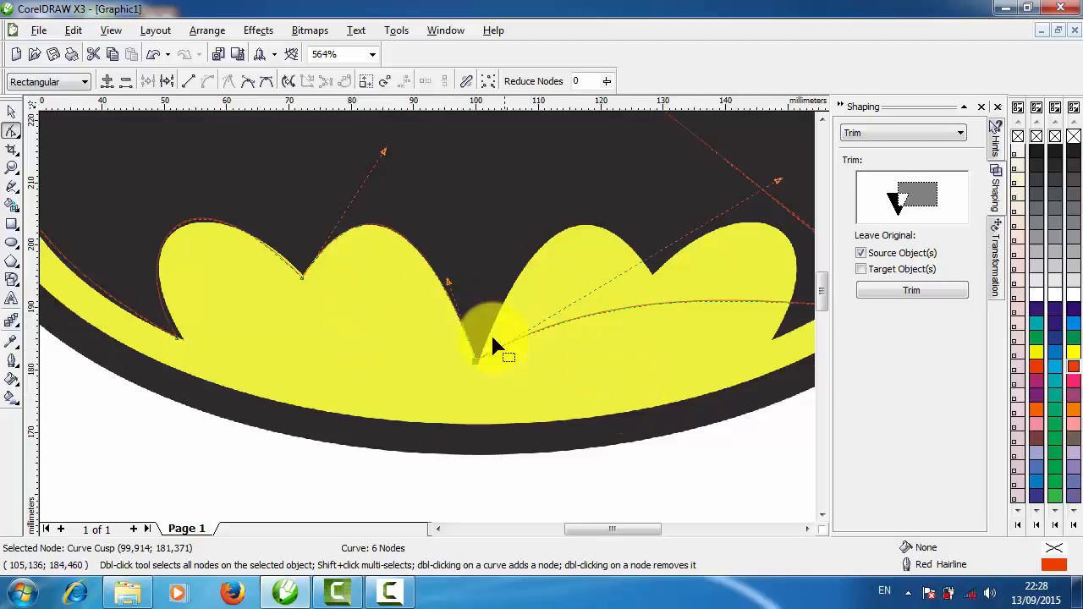
Convert the segment between the bottom centre point and the left ear's inner base to a straight line
left_click_drag(453, 332, 503, 387)
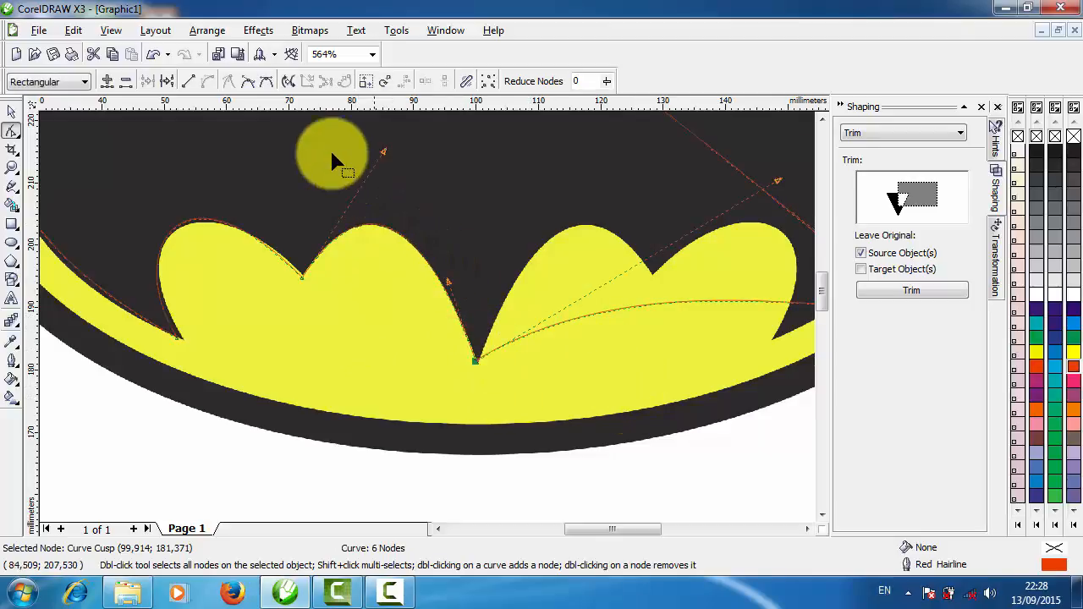
left_click(188, 81)
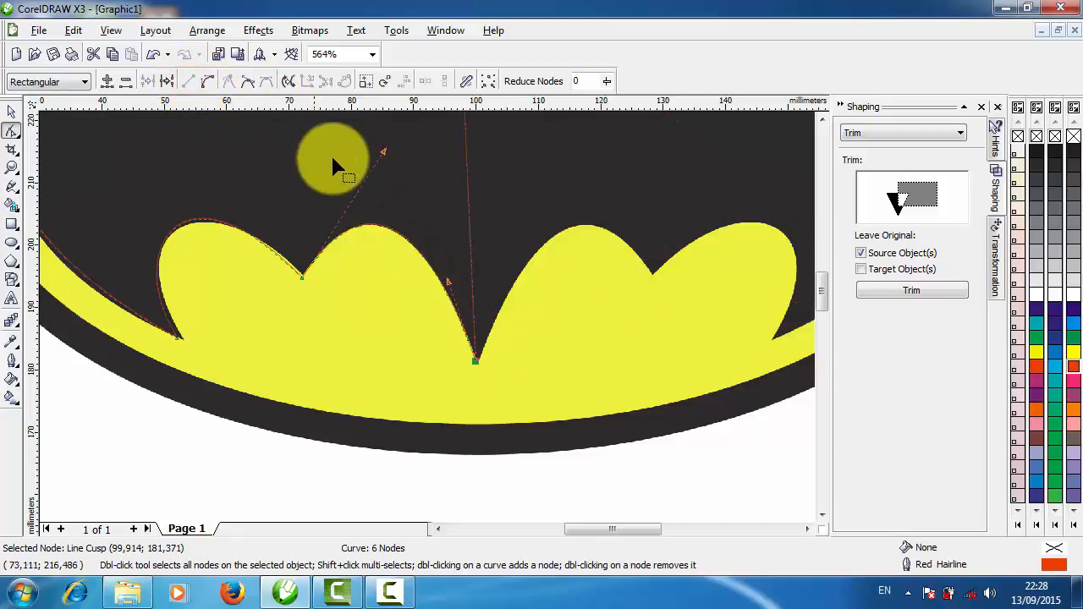
scroll(440, 318, "down", 3)
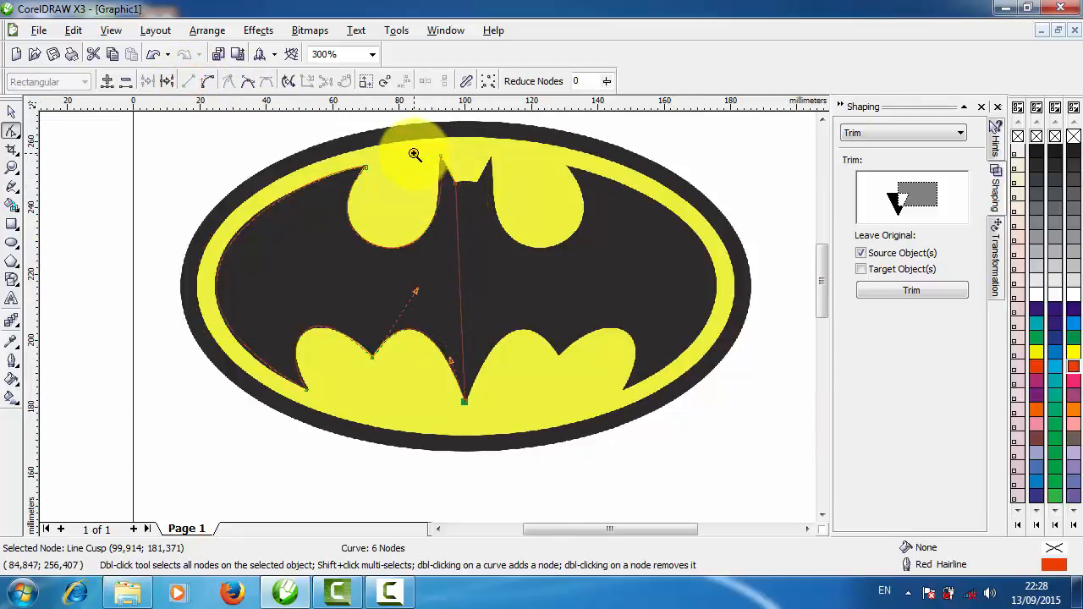
Add a node on the centre line near the left ear's inner base and move it to the middle of the head's top edge
left_click_drag(414, 154, 550, 423)
scroll(551, 418, "up", 2)
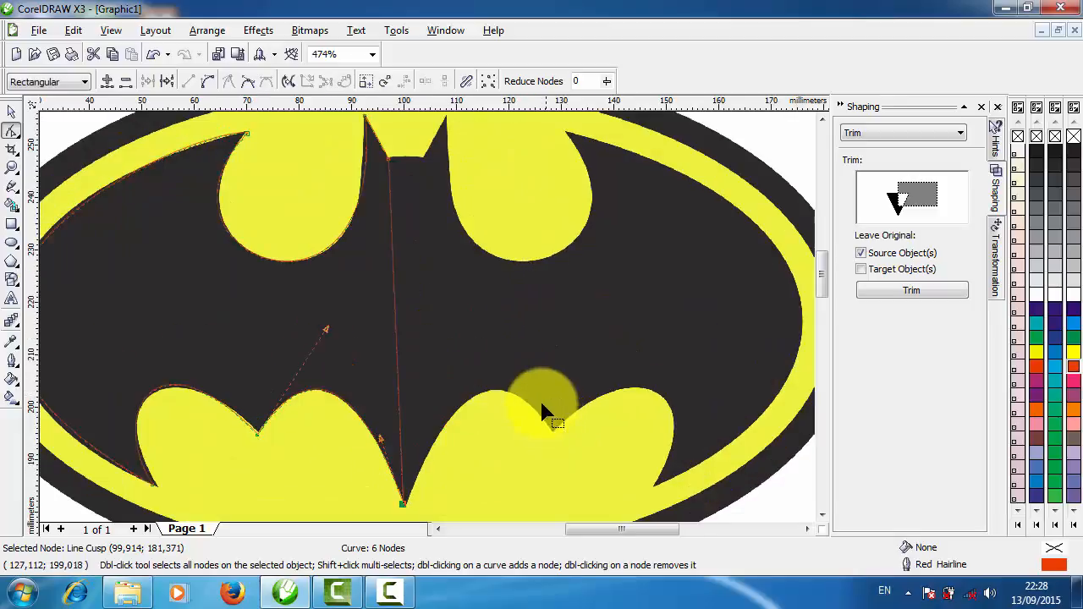
left_click(388, 175)
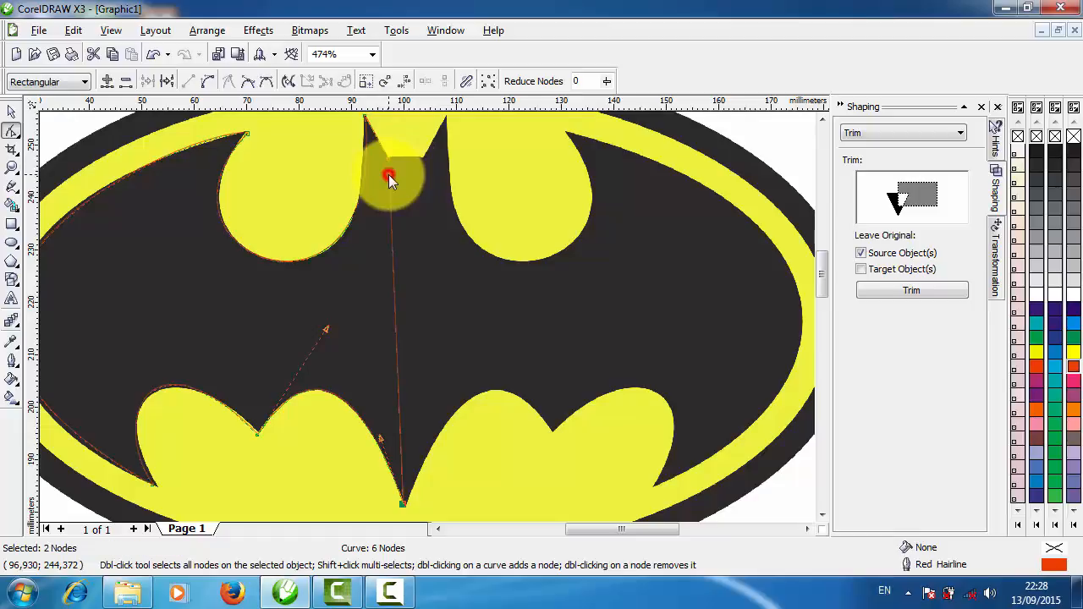
left_click(106, 82)
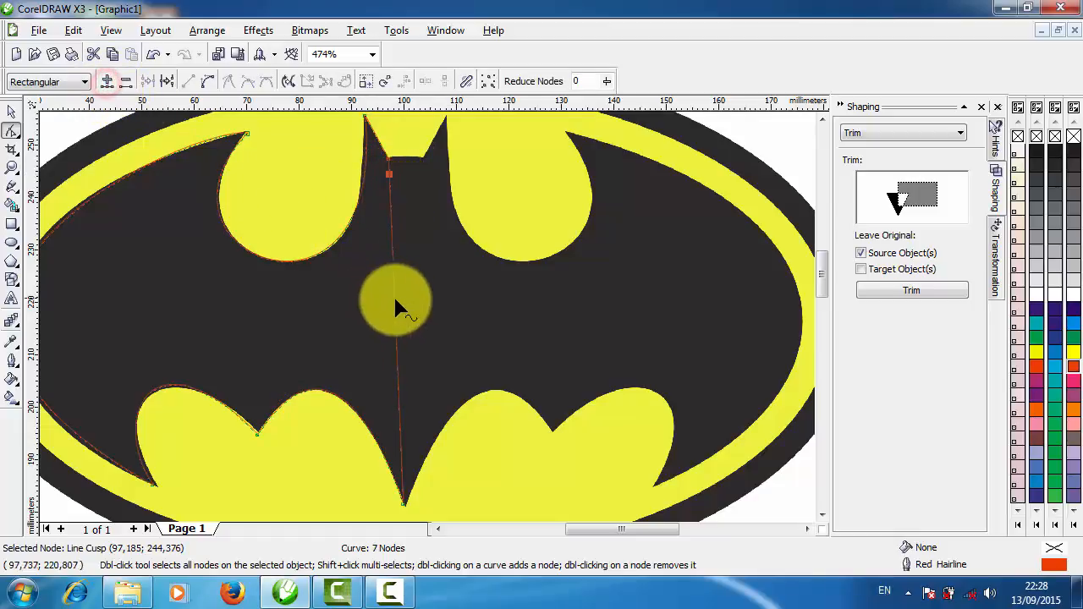
left_click_drag(336, 127, 421, 227)
scroll(421, 227, "up", 4)
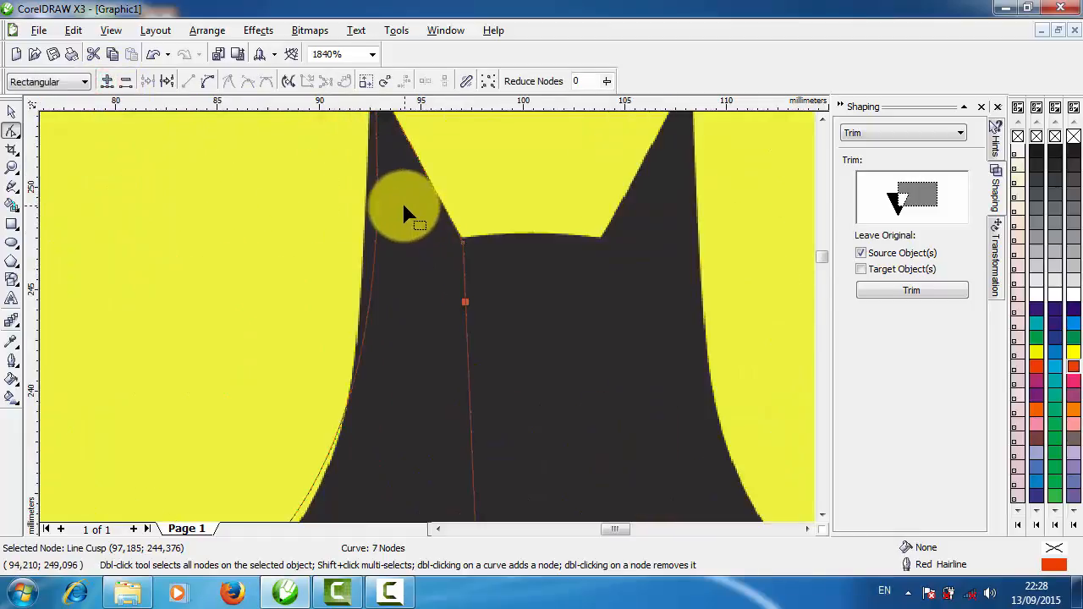
left_click_drag(464, 301, 542, 246)
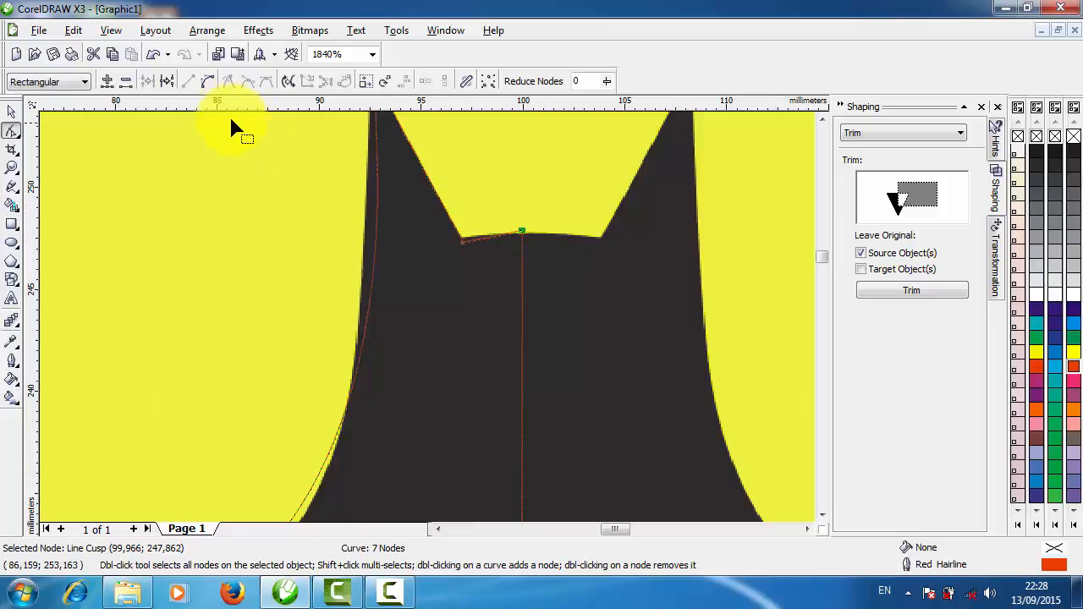
Convert the short segment along the head's top edge to a curve and bend it upward with its handles
left_click(205, 83)
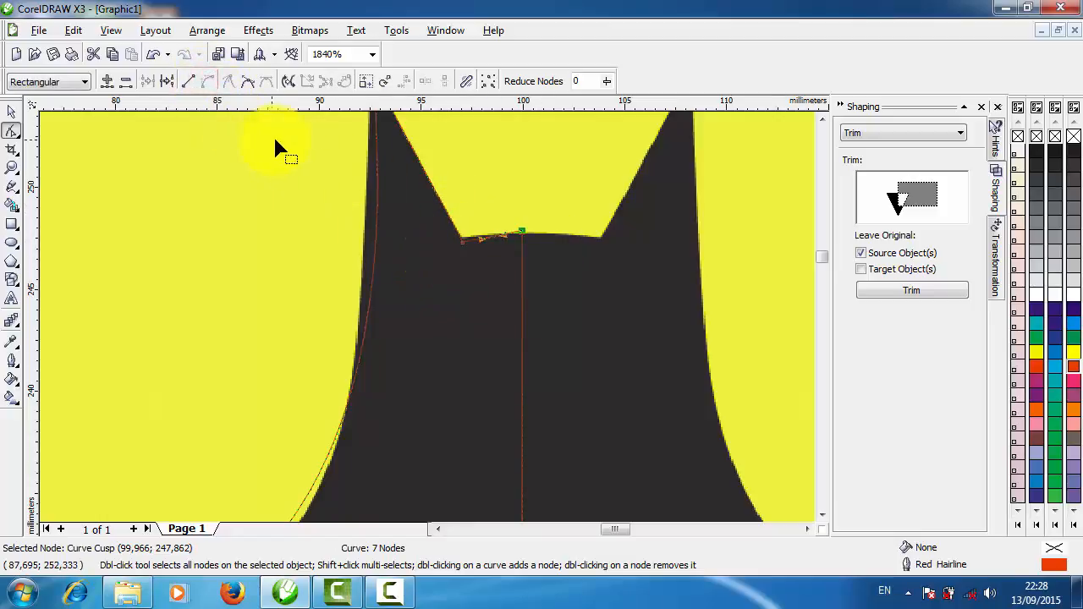
left_click(480, 203)
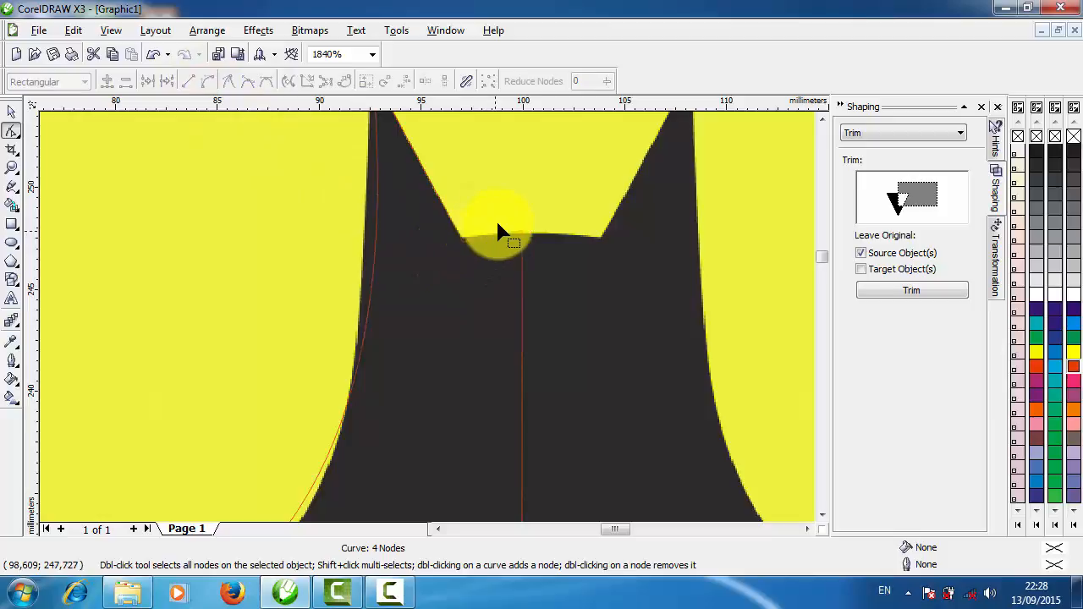
left_click(522, 237)
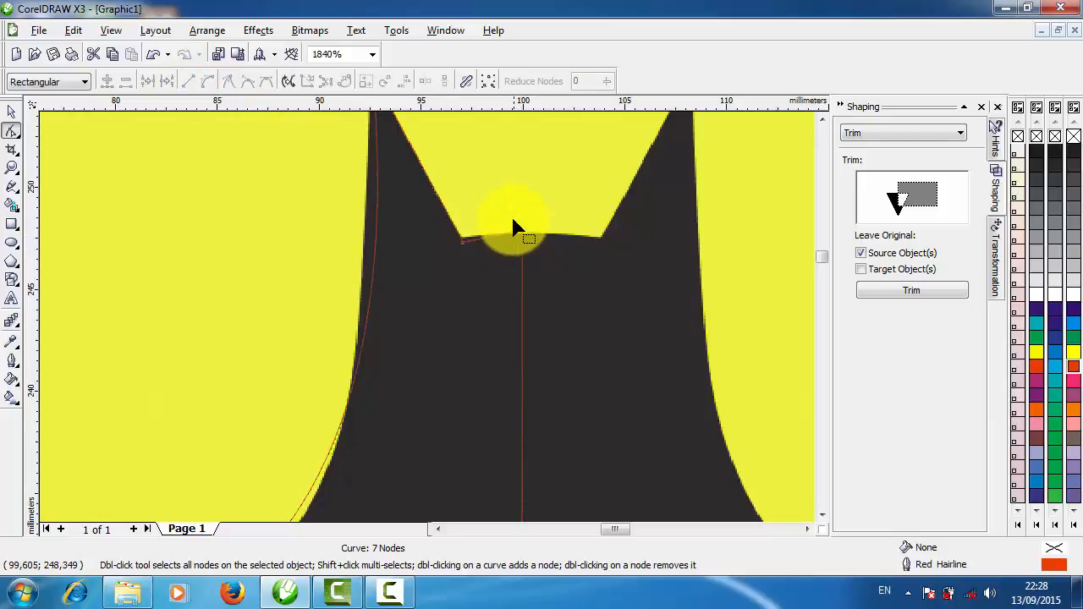
left_click(525, 237)
left_click_drag(491, 238, 486, 237)
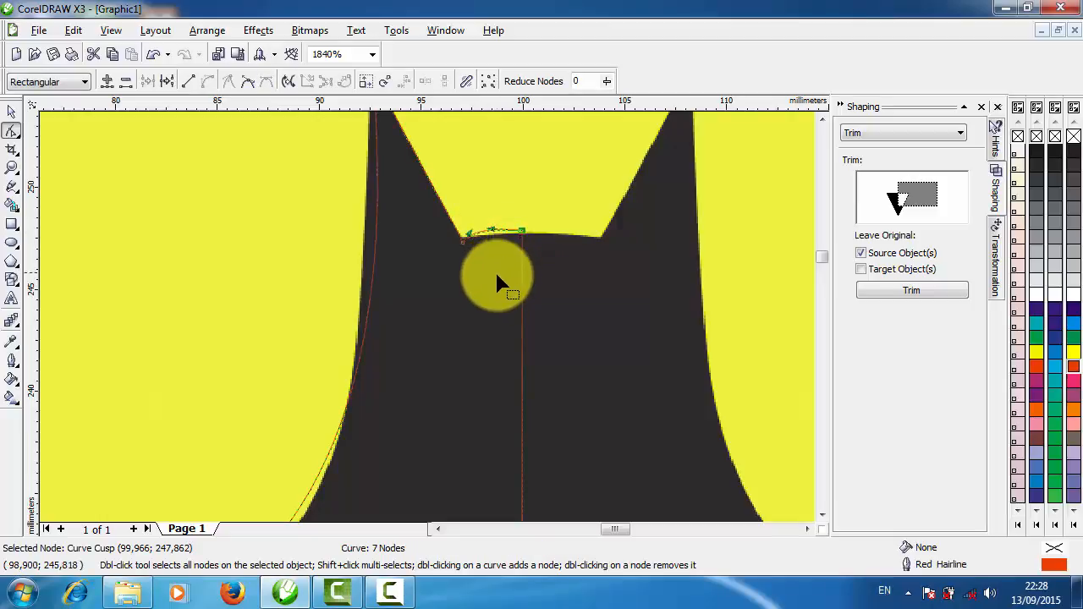
Align the centre node with the head's top edge and adjust the handles at both ends of the segment to follow it
key("F2")
left_click_drag(430, 189, 520, 295)
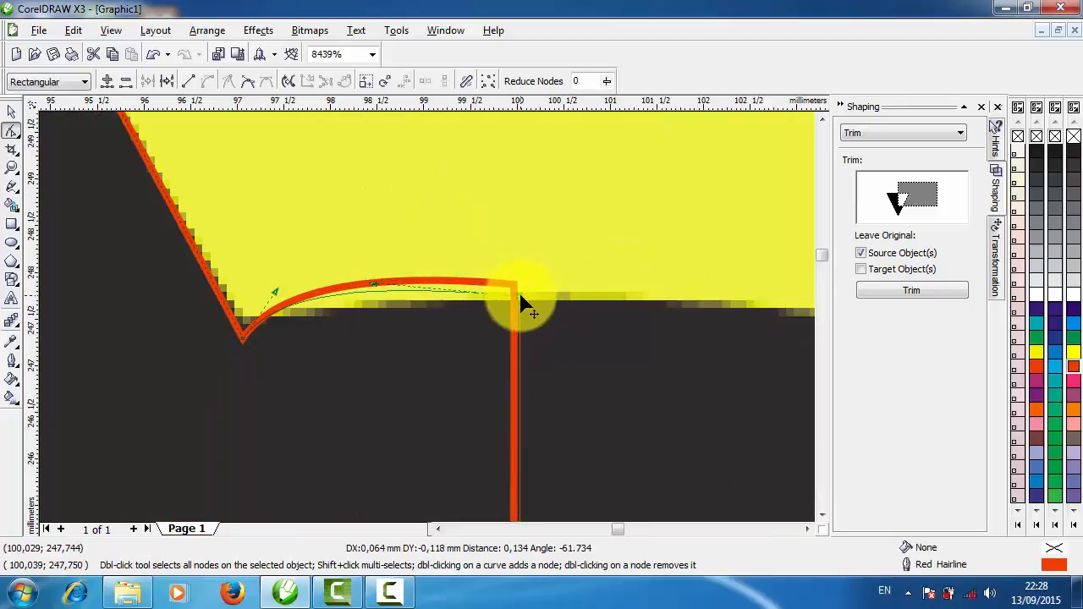
left_click_drag(372, 294, 405, 309)
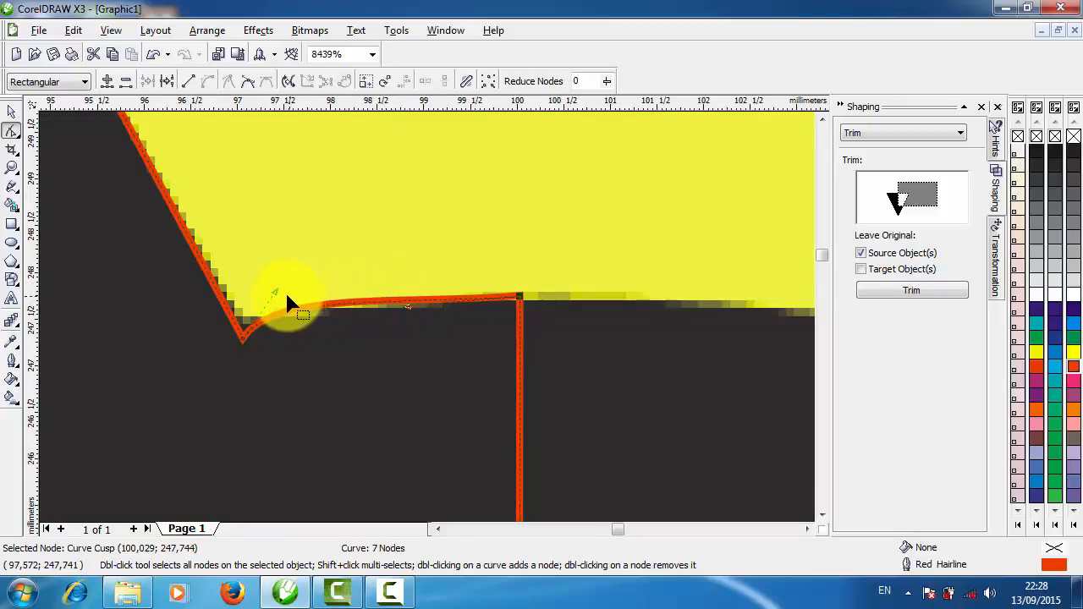
left_click_drag(279, 297, 334, 326)
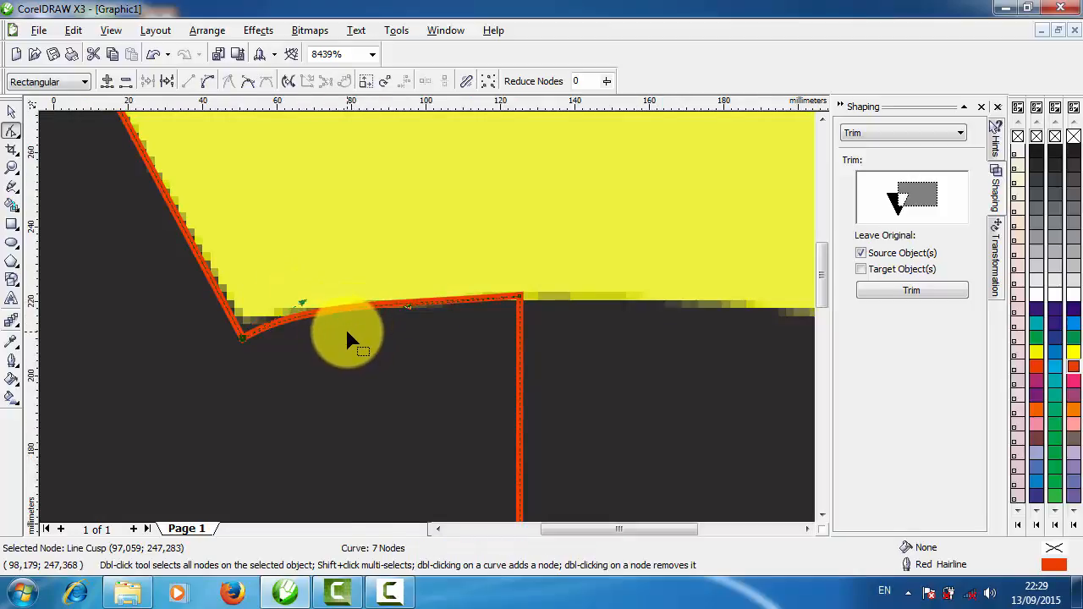
Adjust the long handle of the left ear tip's node to fit the curve around the upper left scallop
key("F4")
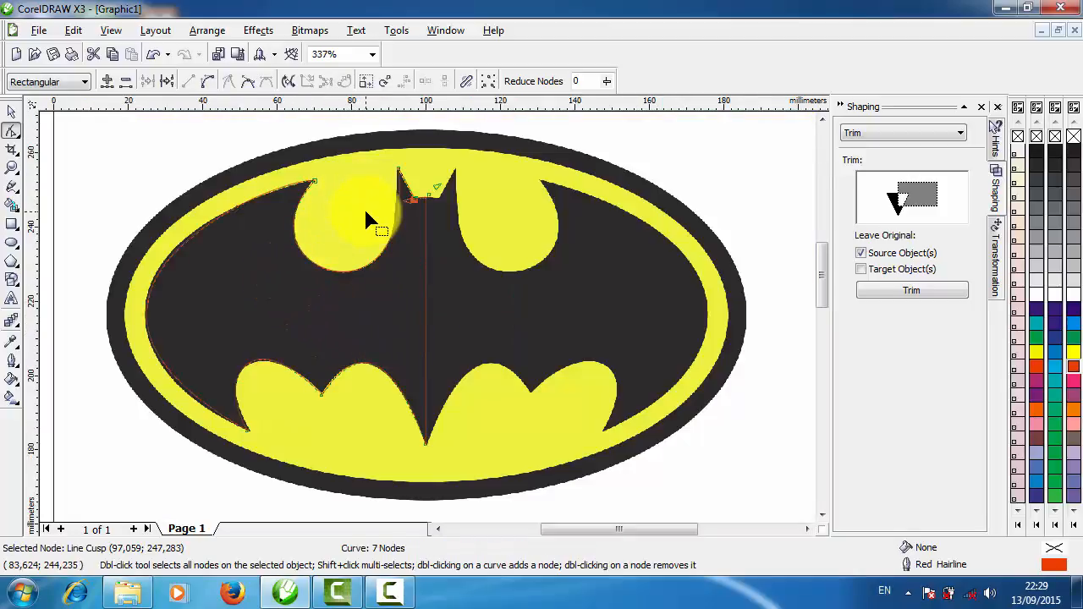
key("F2")
left_click_drag(362, 158, 423, 230)
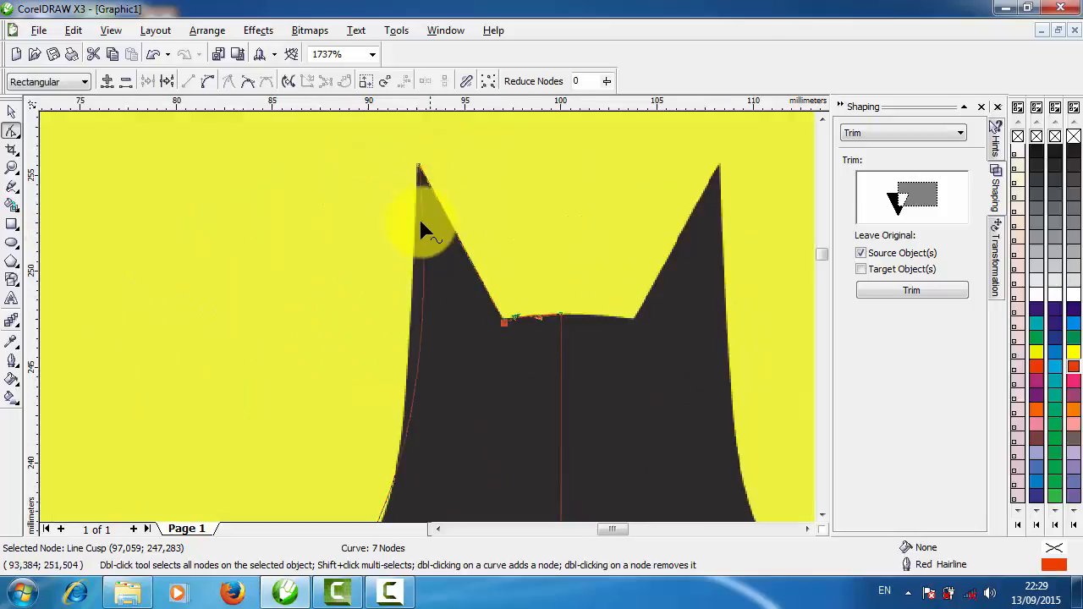
left_click(420, 165)
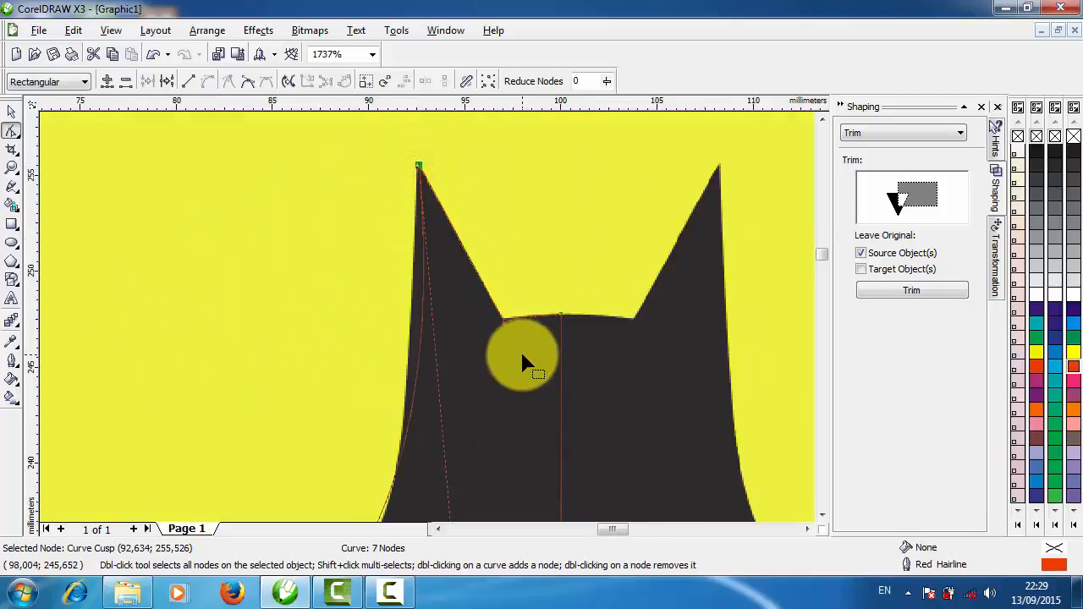
scroll(520, 348, "down", 1)
left_click(821, 514)
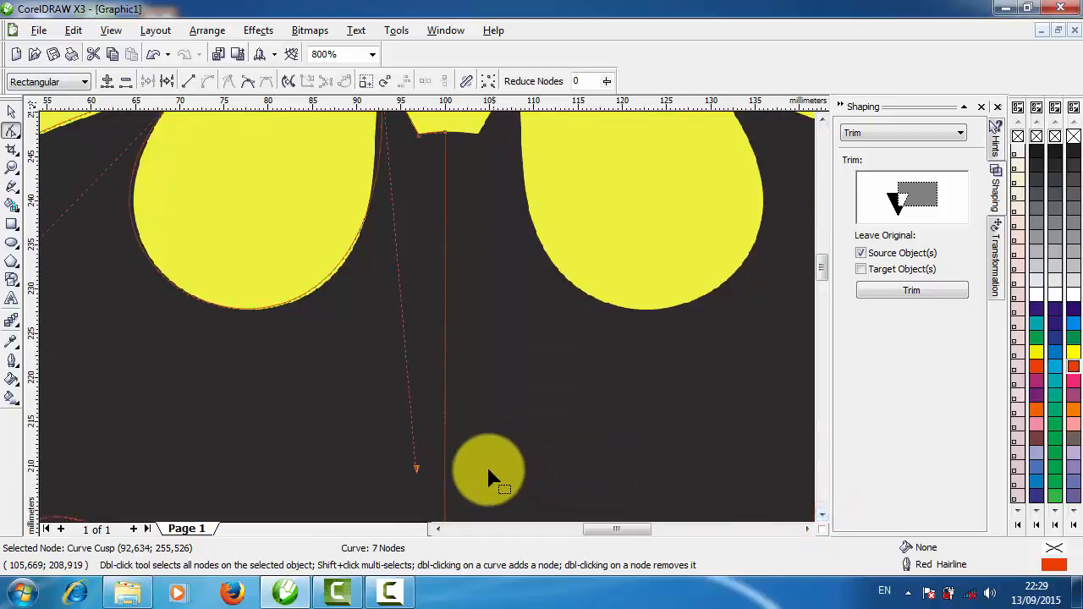
mouse_move(422, 474)
left_mouse_down()
mouse_move(381, 489)
mouse_move(413, 487)
mouse_move(418, 454)
mouse_move(420, 474)
left_mouse_up()
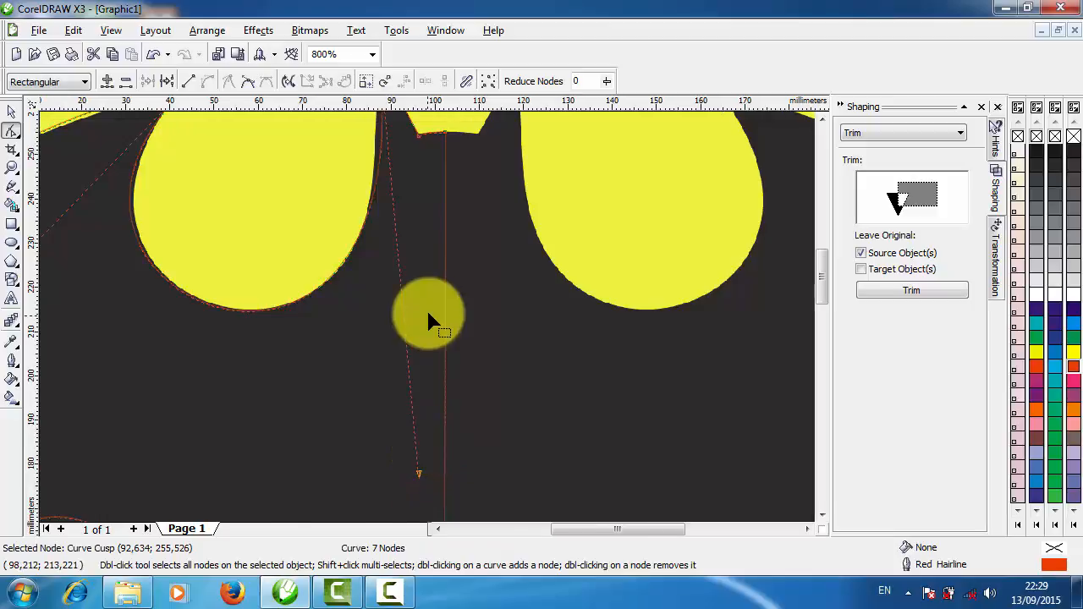
Fill the traced left half with black and mirror a copy of it horizontally onto the bat's right half
scroll(426, 307, "down", 1)
left_click(11, 112)
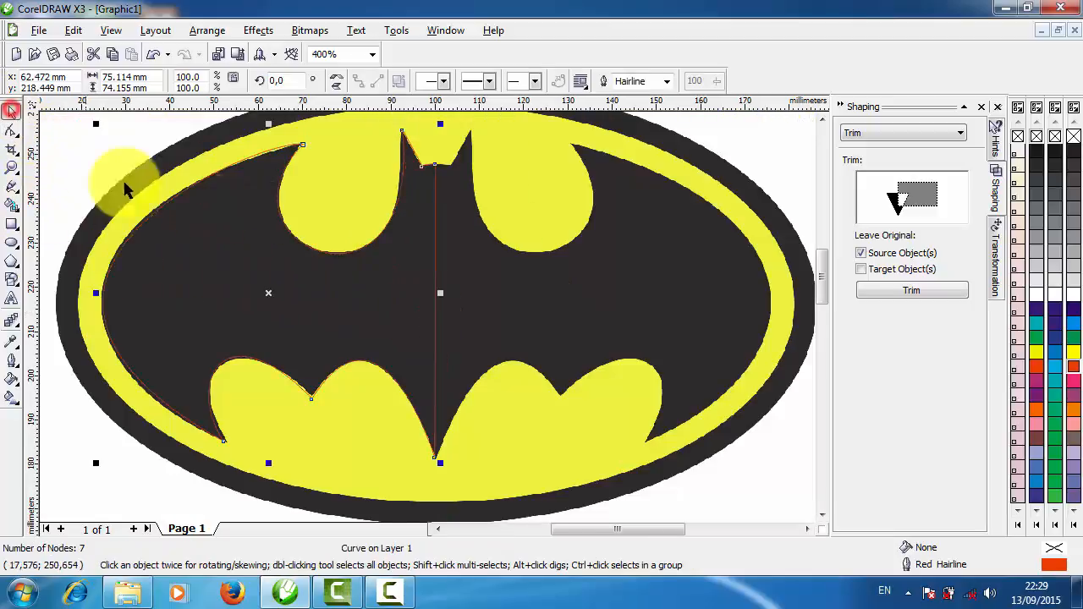
left_click(1054, 152)
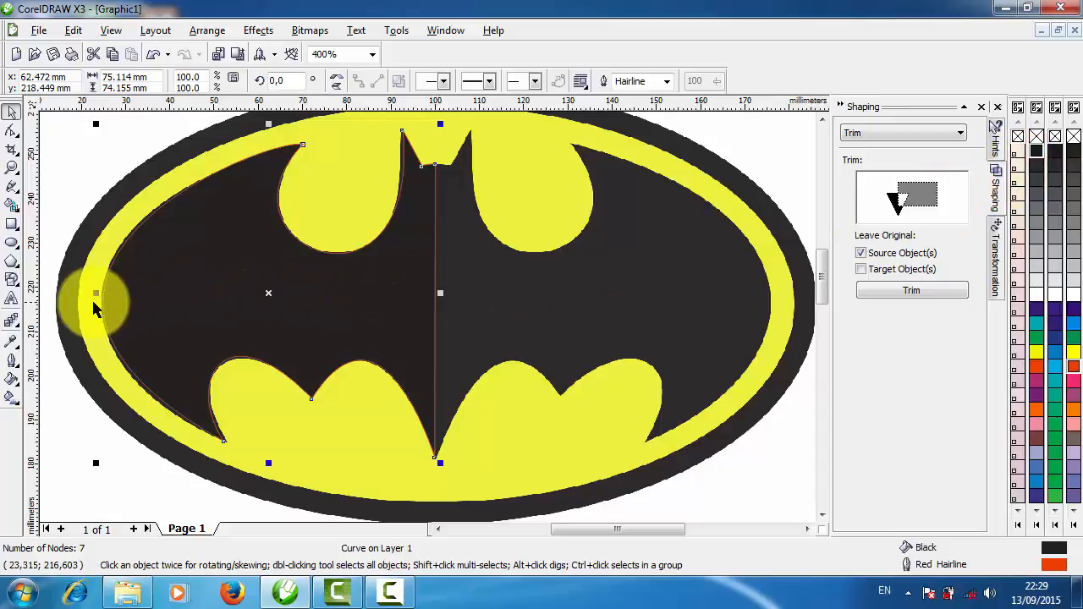
left_click_drag(95, 295, 531, 279)
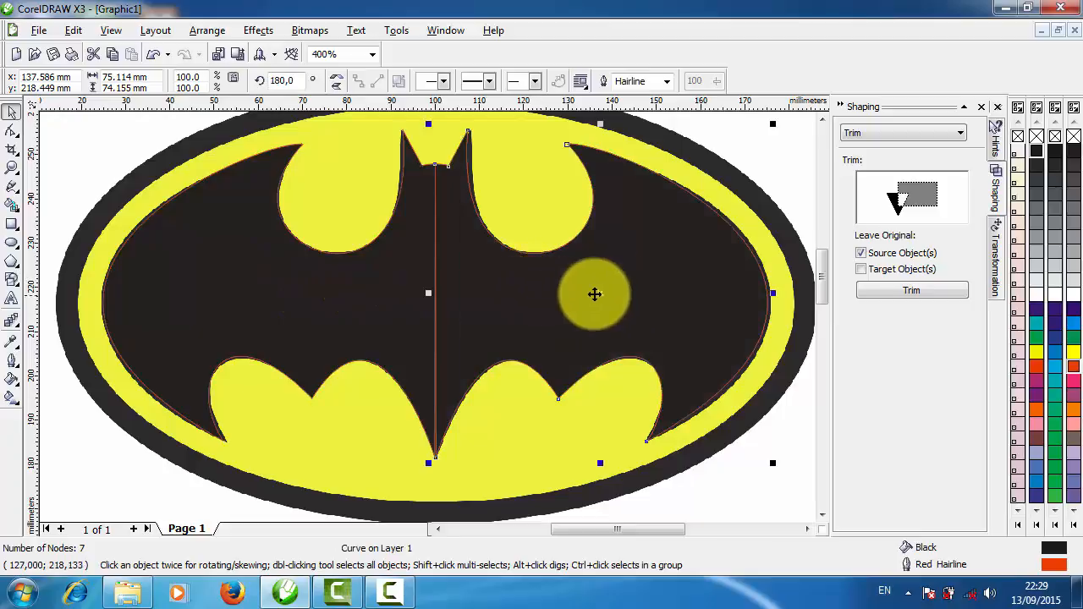
Try to weld the right half to the left half, move the result down from the logo and remove its outline
left_click(892, 133)
left_click(888, 149)
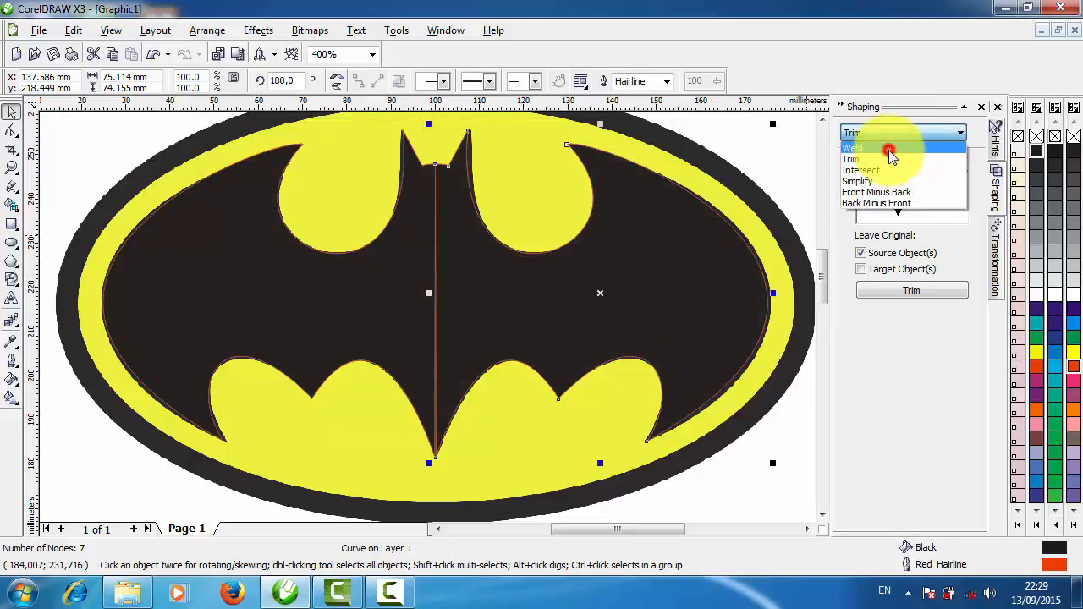
left_click(912, 290)
left_click(394, 269)
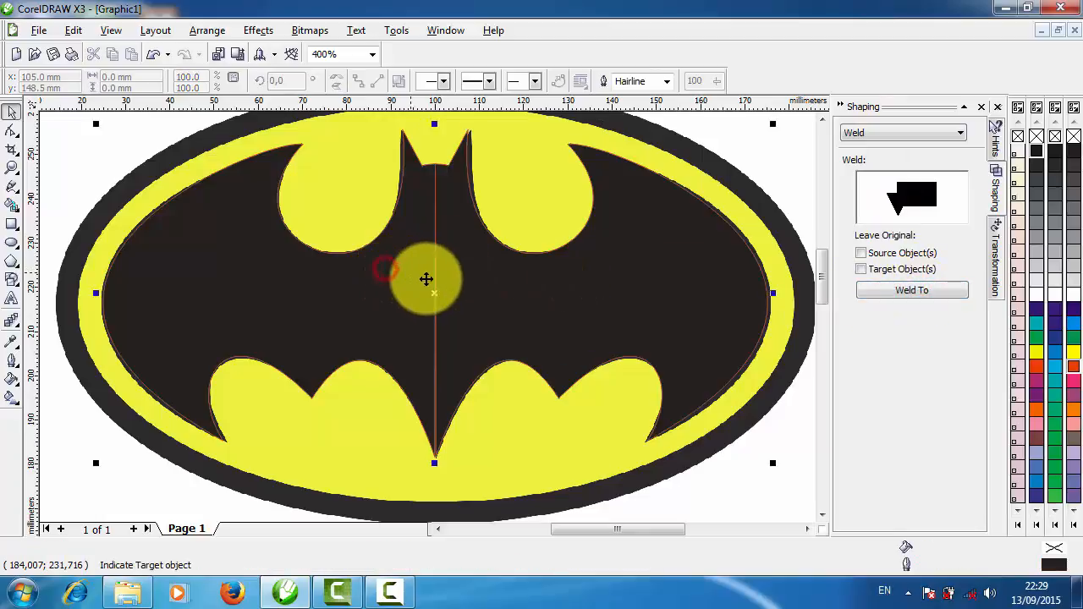
left_click_drag(544, 312, 563, 387)
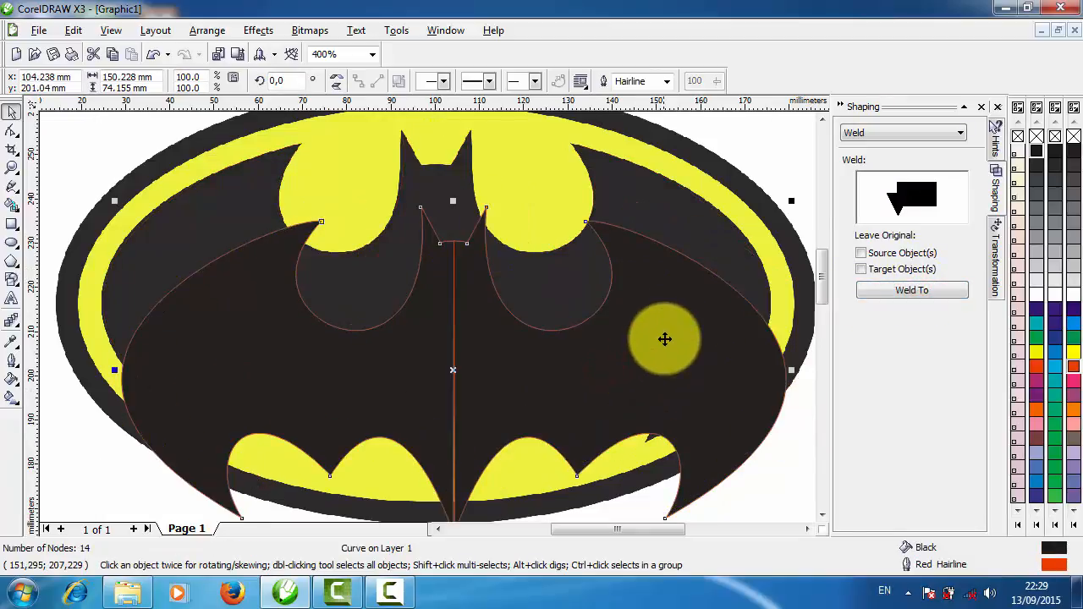
right_click(1073, 136)
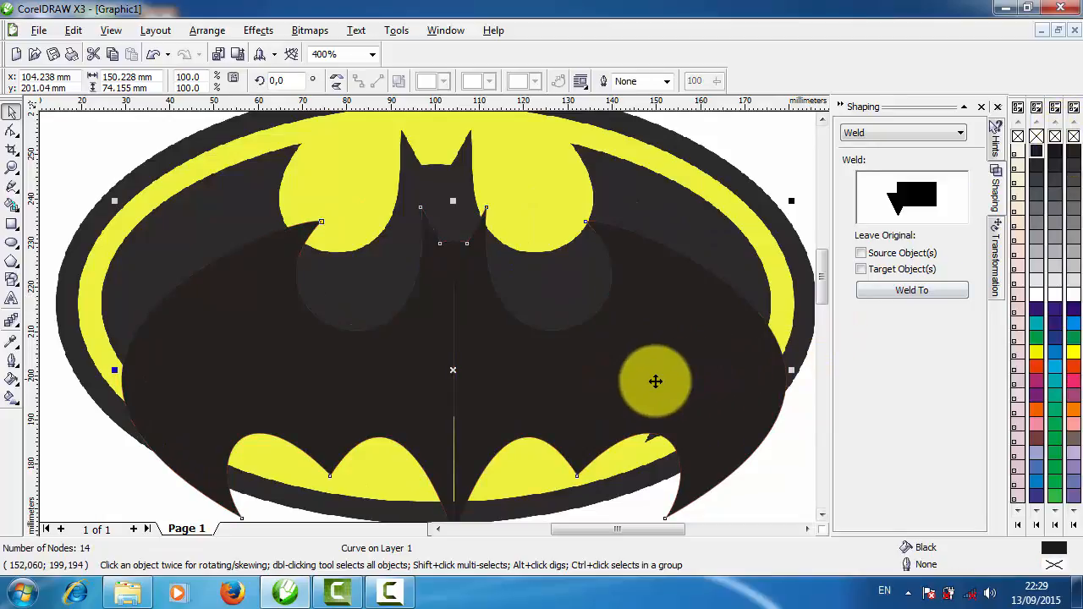
Undo the outline removal, the move and the weld of the two bat halves
key("ctrl+z")
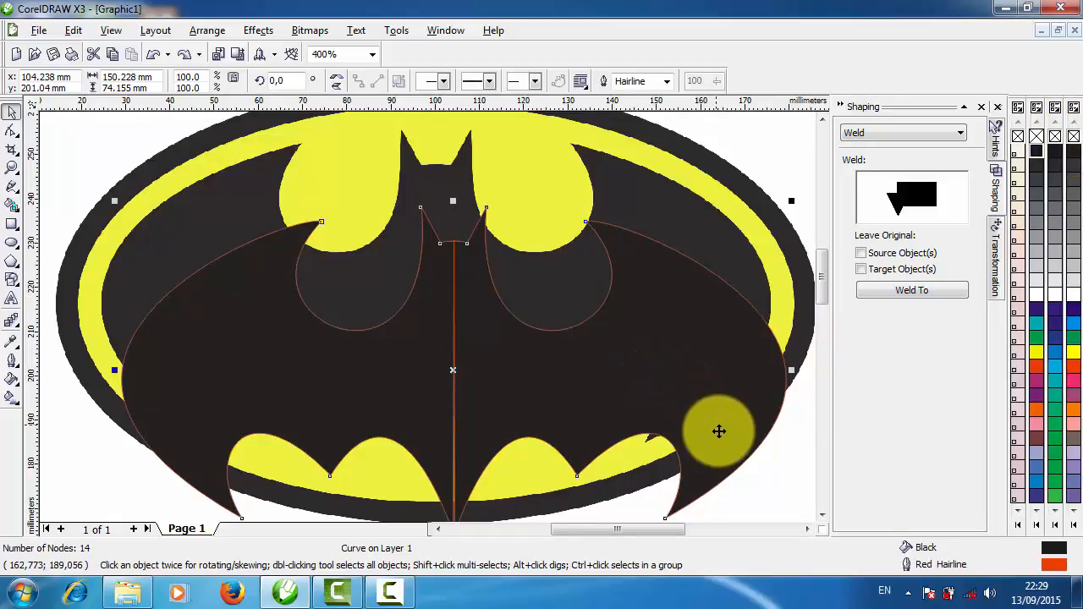
scroll(815, 514, "down", 2)
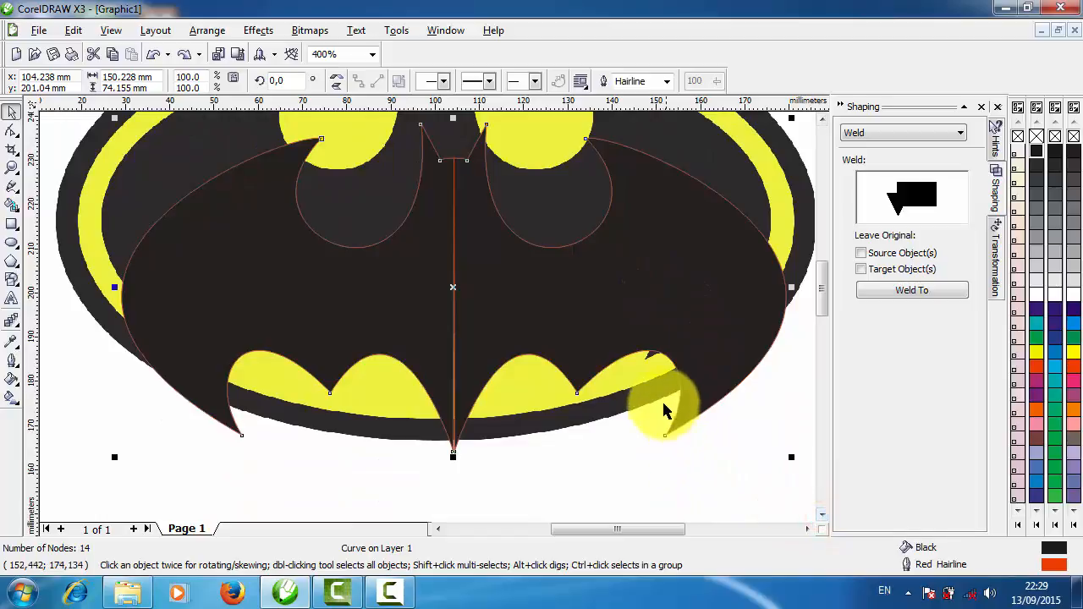
key("ctrl+z")
key("ctrl+z")
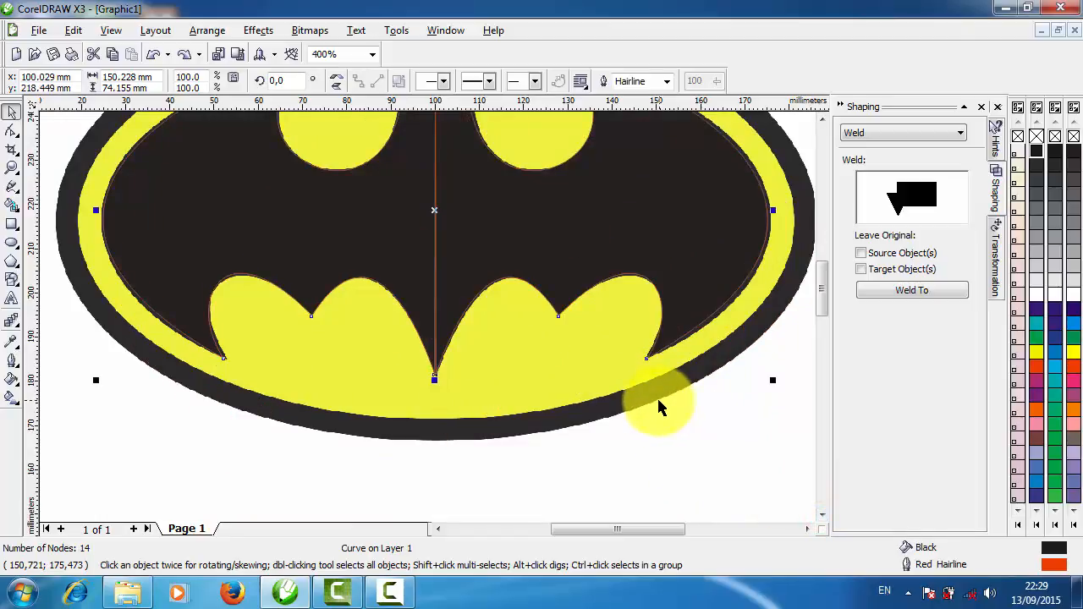
left_click(625, 419)
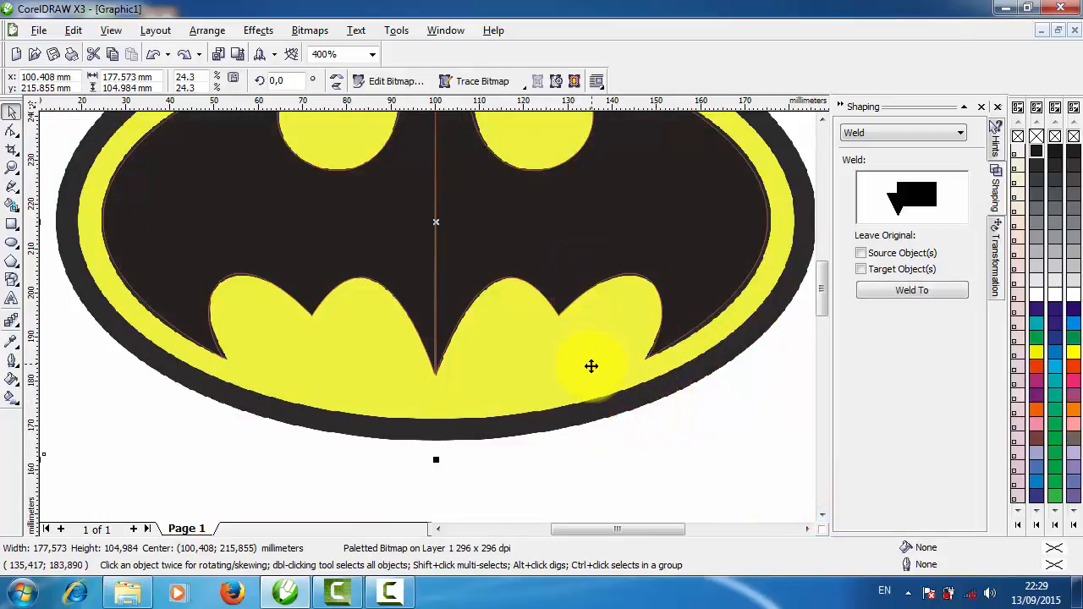
scroll(589, 369, "down", 1)
left_click(754, 177)
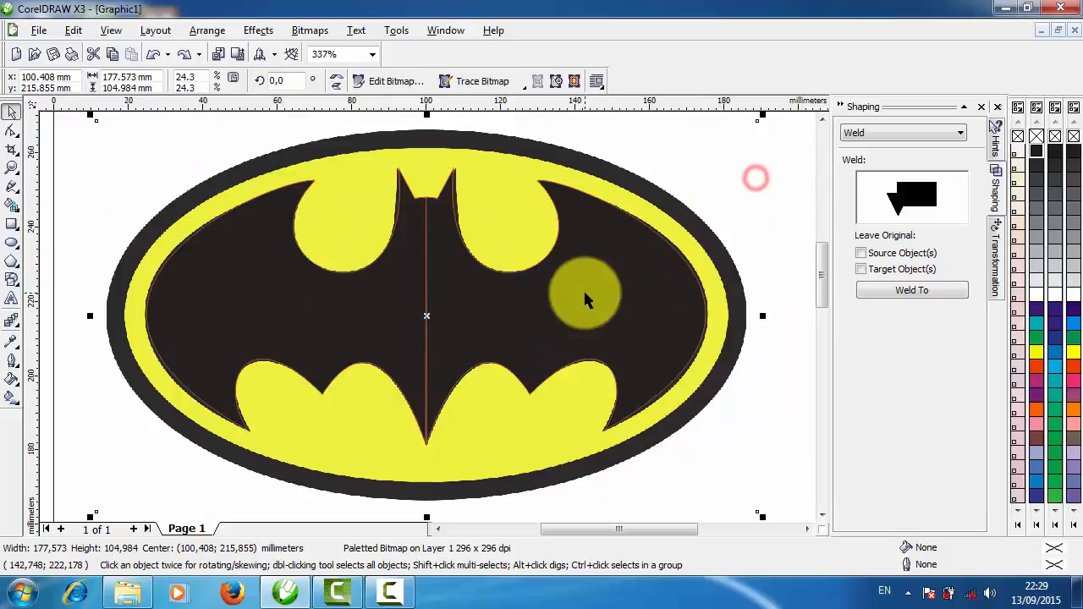
Shift the right half about 0.4 mm left to overlap the left half and weld the two into one shape
left_click(584, 293)
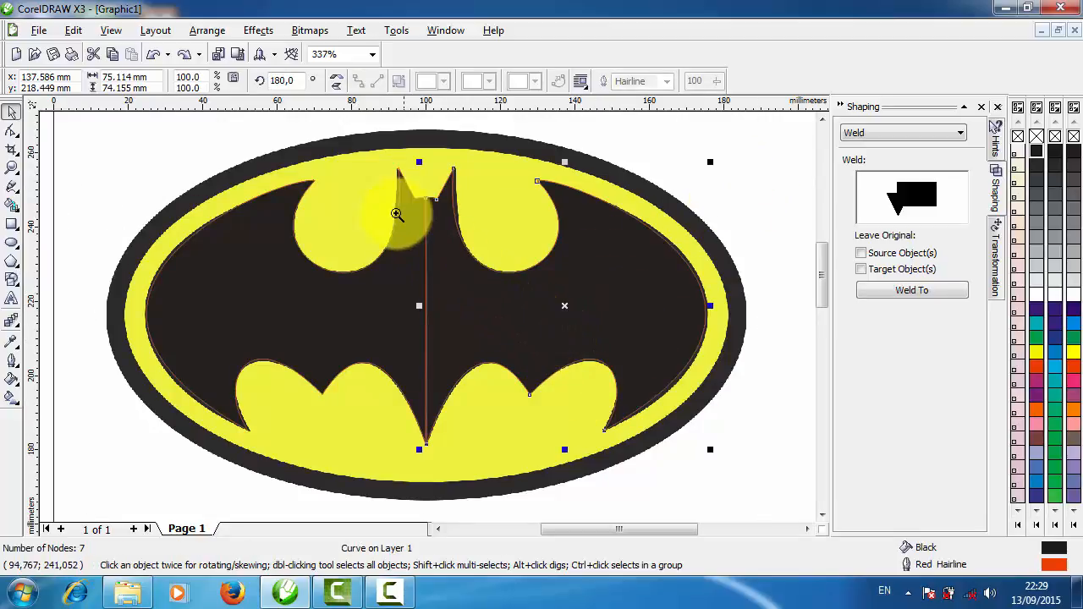
left_click_drag(367, 181, 502, 431)
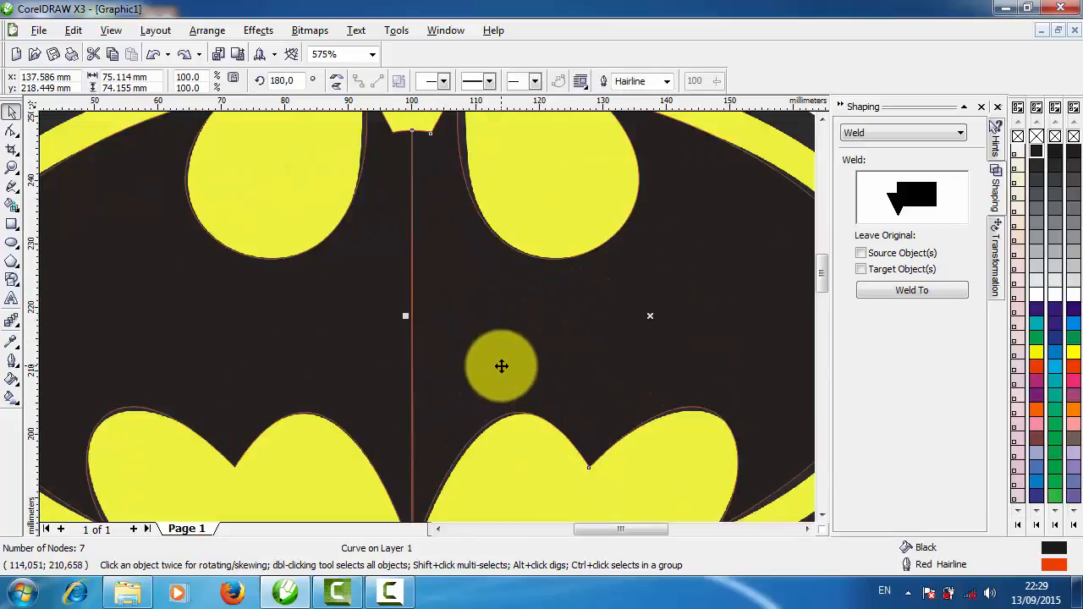
left_click_drag(499, 365, 498, 364)
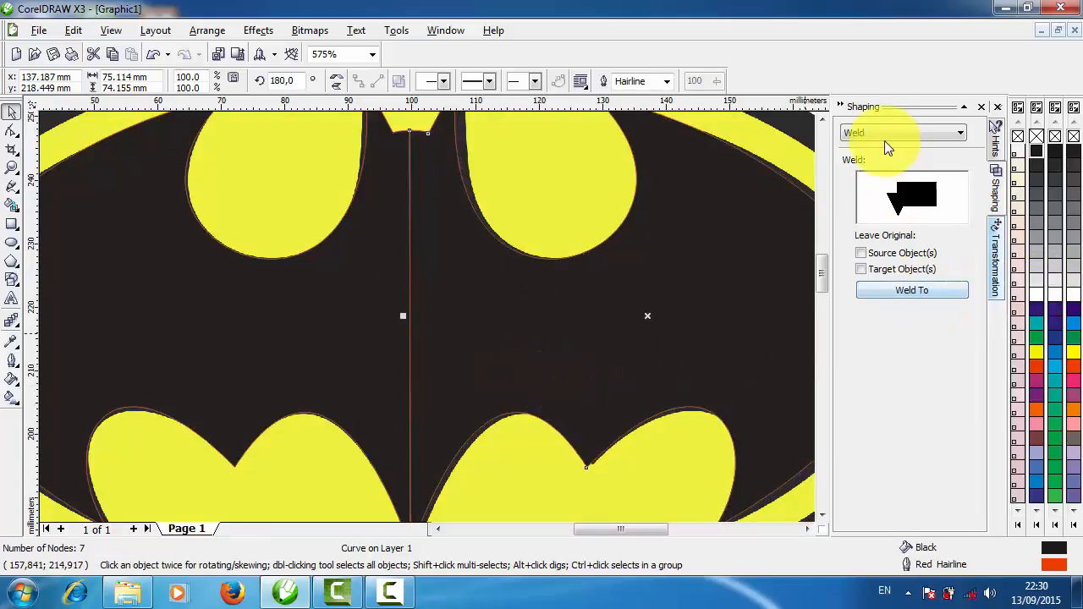
left_click(911, 292)
left_click(395, 314)
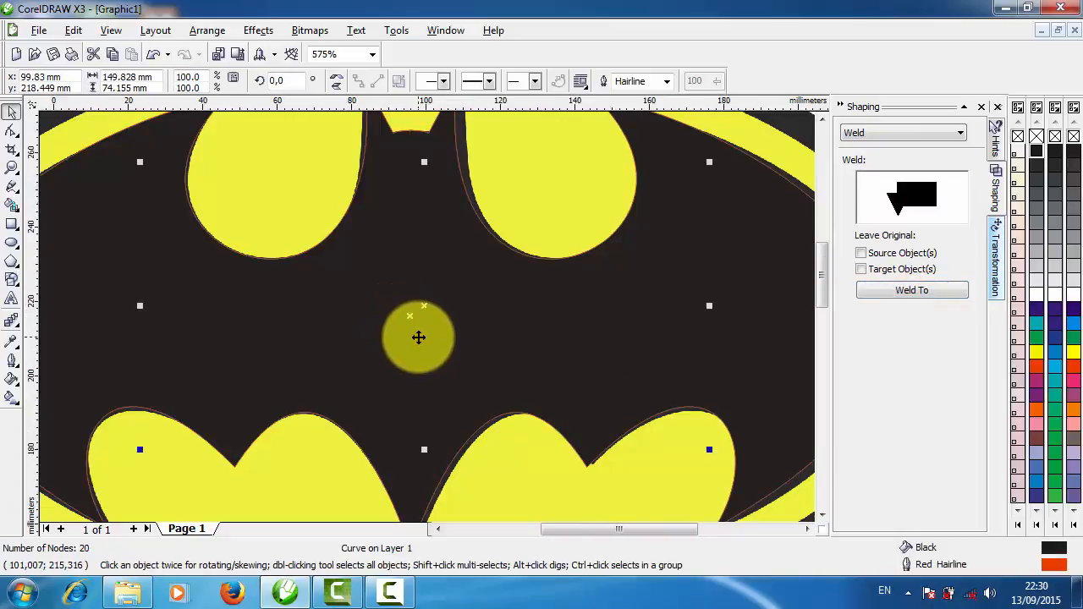
Move the welded bat shape off the logo image to just below it
key("shift+F2")
scroll(565, 276, "down", 2)
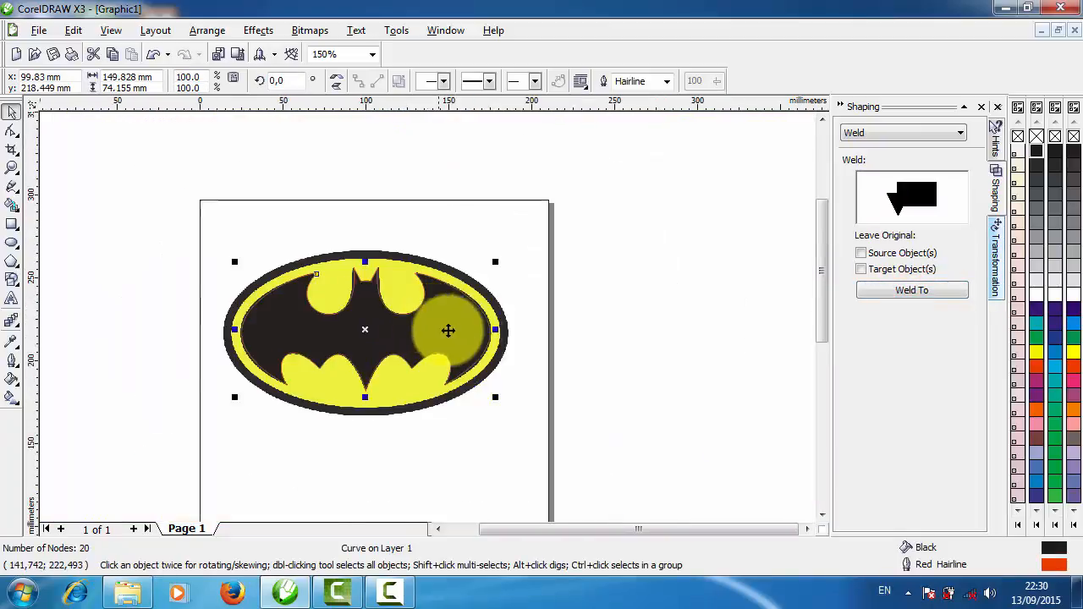
left_click(554, 290)
left_click_drag(415, 333, 435, 467)
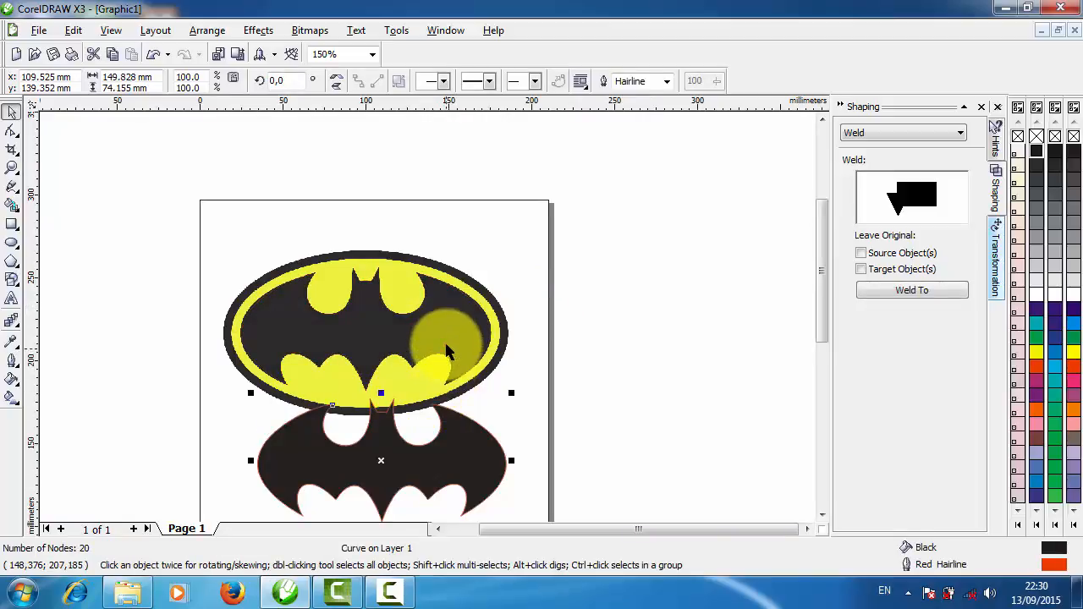
Move the logo image up with the bat shape just below it, and set the bat's outline color to black
left_click_drag(445, 344, 488, 253)
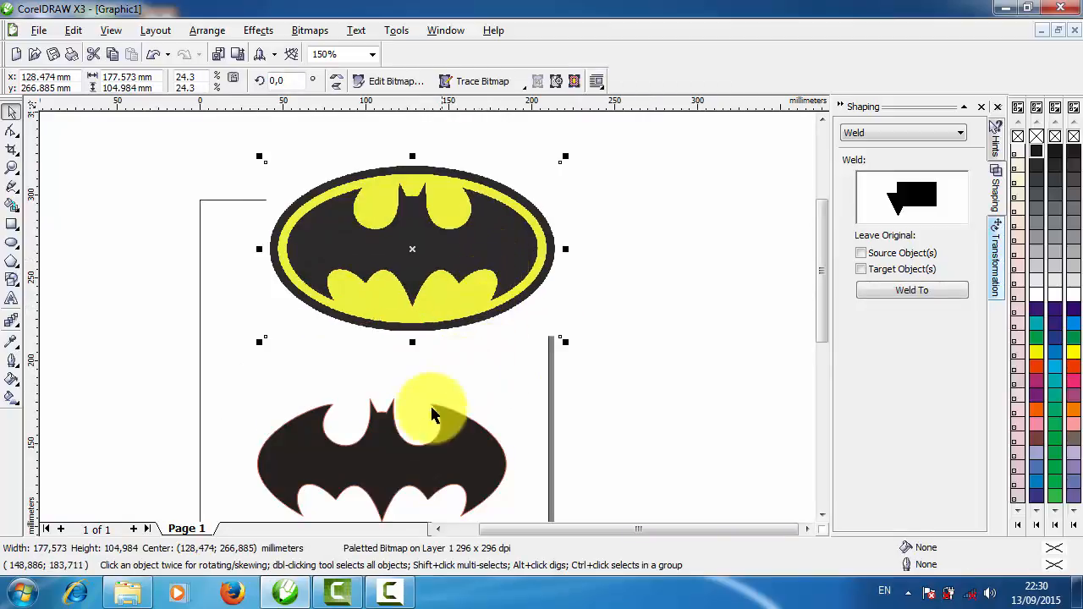
left_click(416, 420)
left_click_drag(415, 446, 416, 408)
right_click(1072, 153)
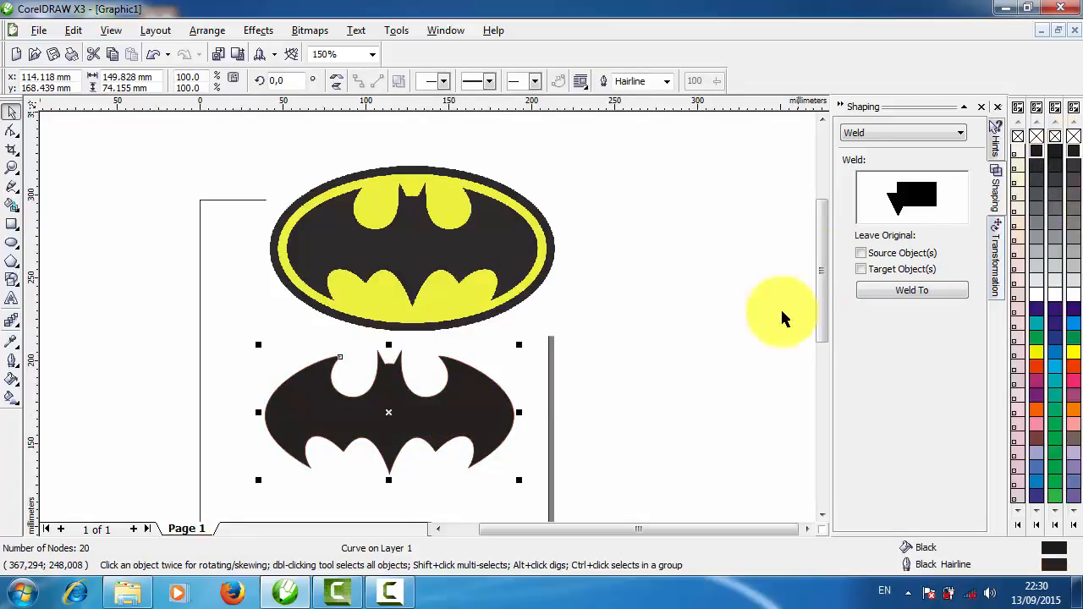
left_click(697, 353)
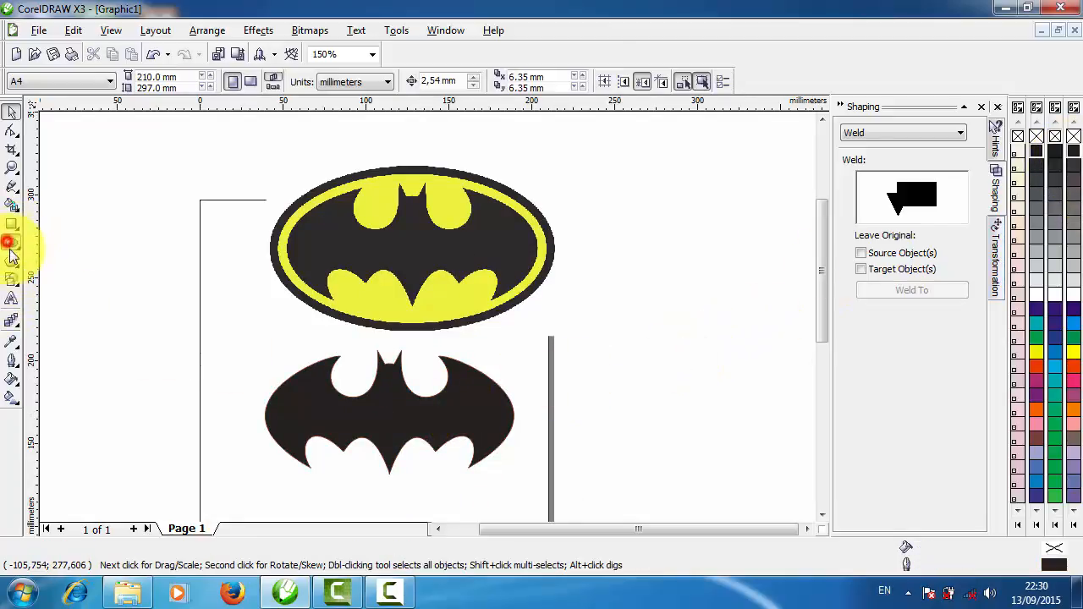
Draw an ellipse about 187 mm wide and 85 mm high around the bat shape and fill it with yellow
left_click(10, 243)
left_click_drag(243, 353, 552, 495)
left_click(11, 112)
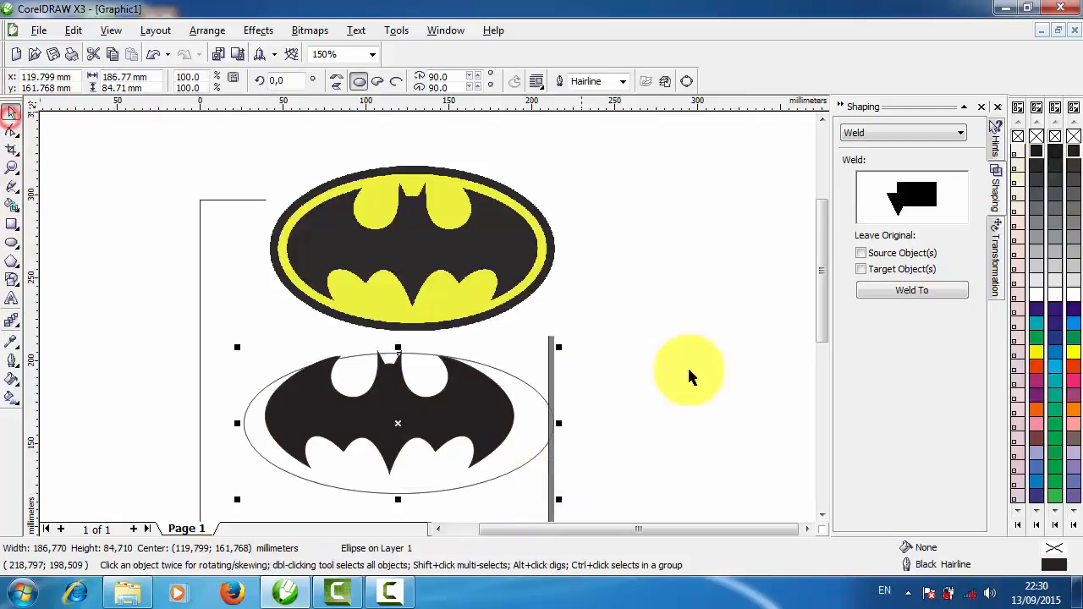
left_click(1035, 352)
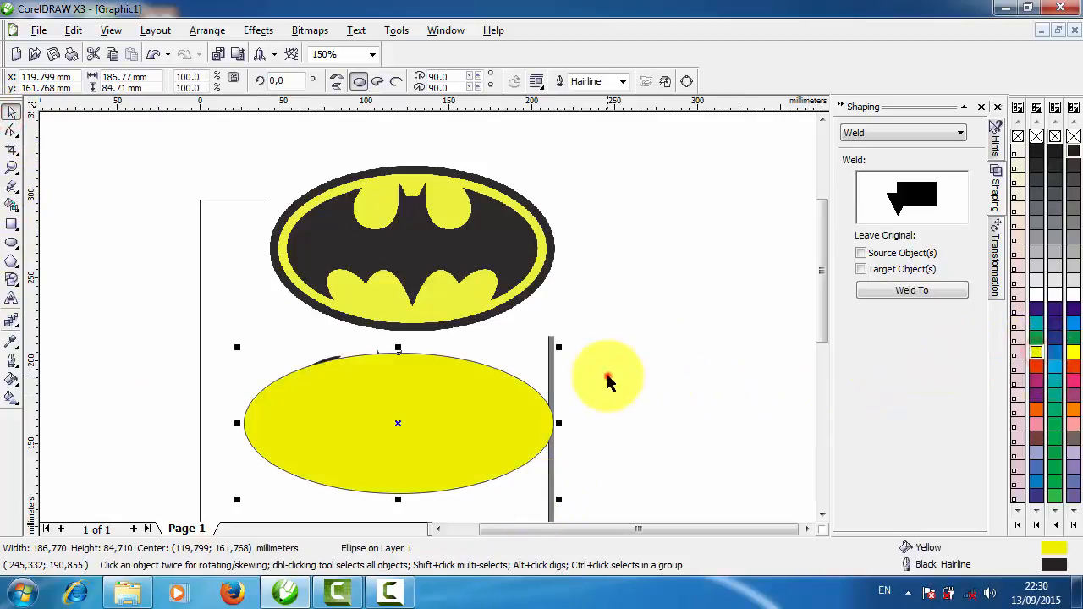
left_click(606, 381)
Send the yellow ellipse to the back of the page, behind the bat shape
left_click(458, 434)
right_click(457, 435)
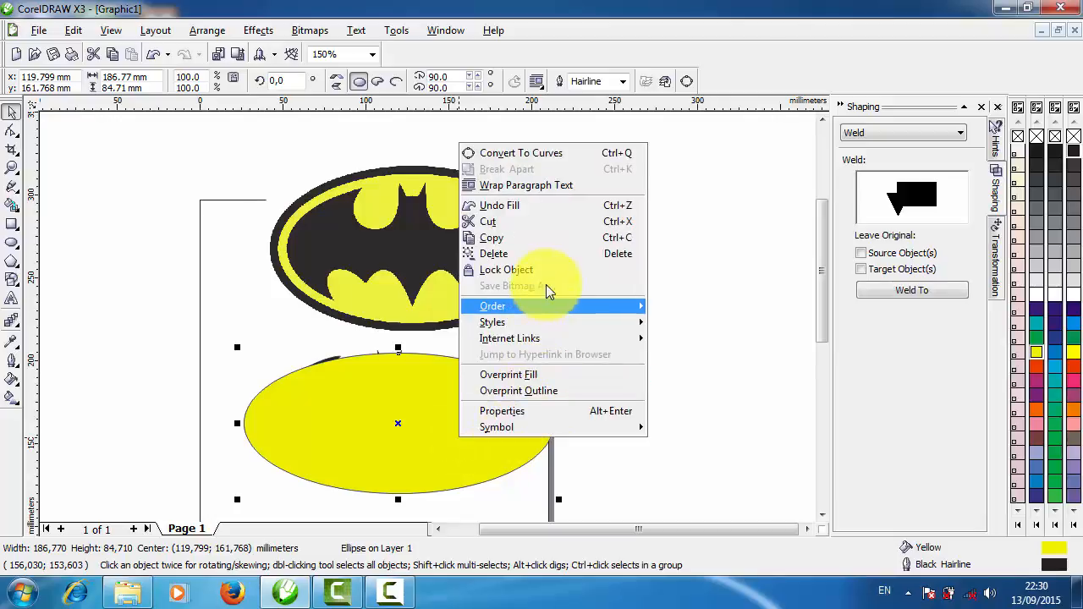
mouse_move(546, 309)
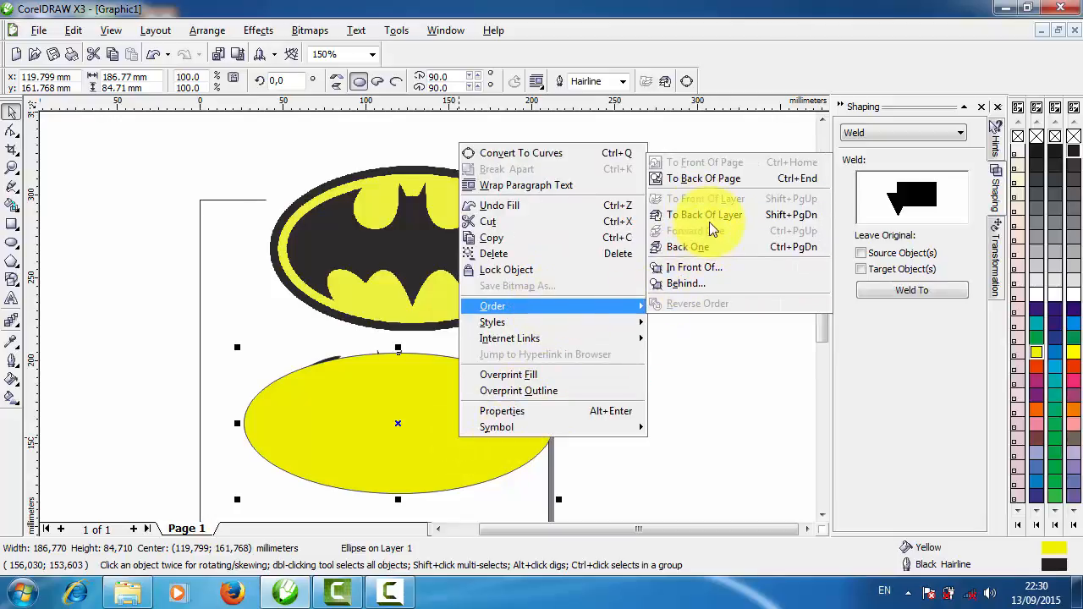
left_click(708, 178)
left_click(650, 395)
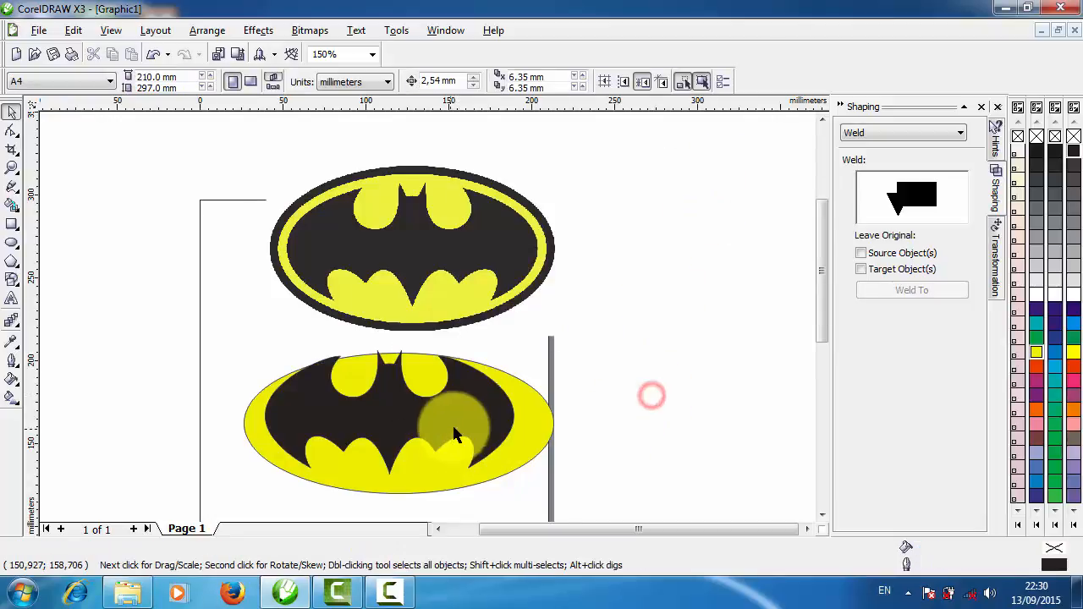
Align the centers of the bat shape and the yellow ellipse both horizontally and vertically
left_click(455, 430)
left_click(542, 447, "shift")
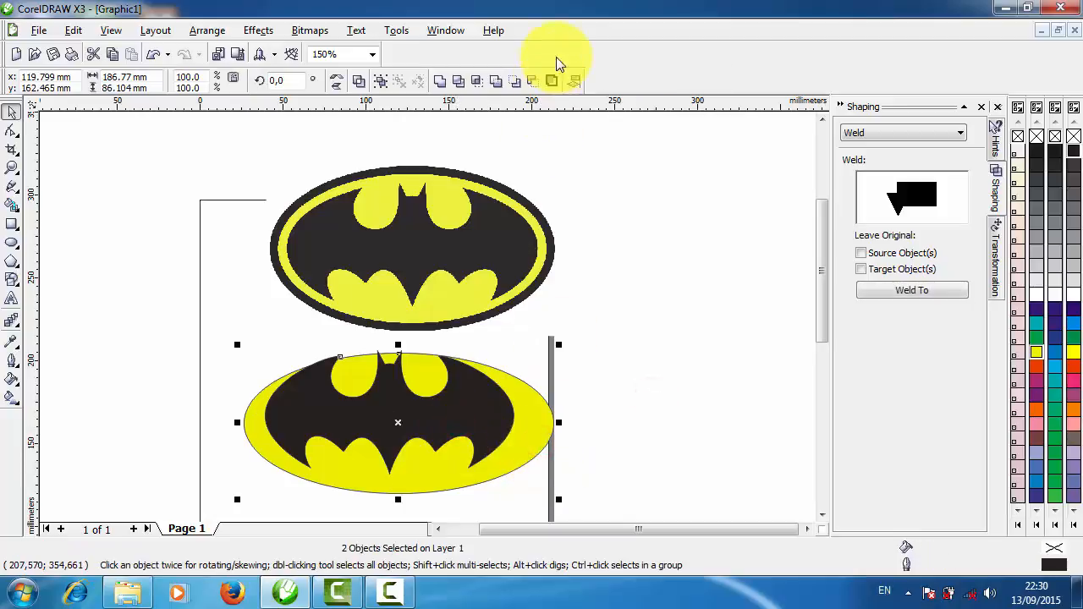
left_click(573, 82)
left_click(566, 268)
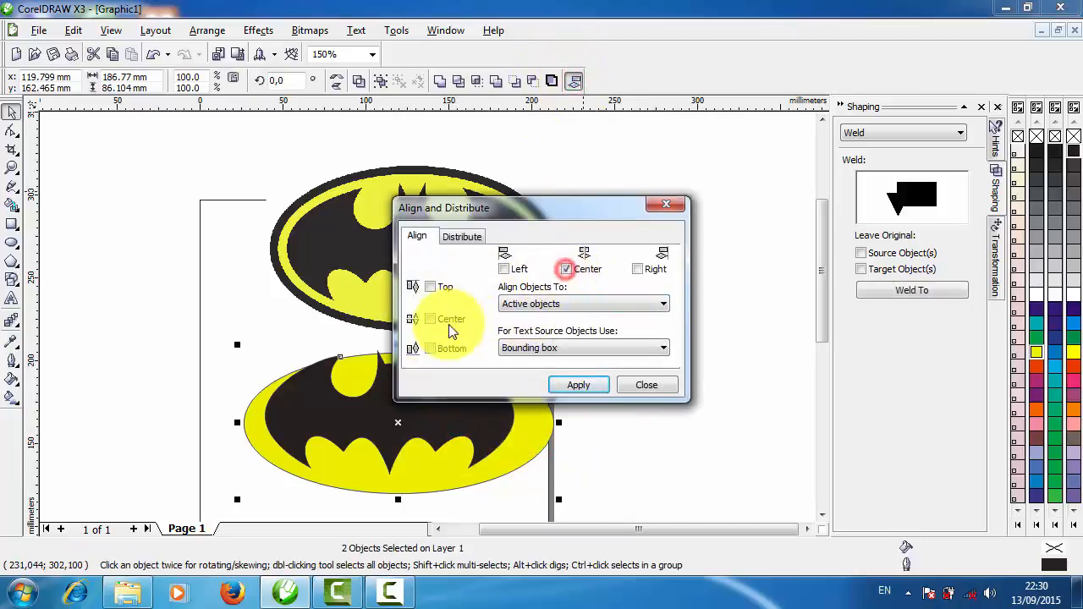
left_click(436, 320)
left_click(567, 384)
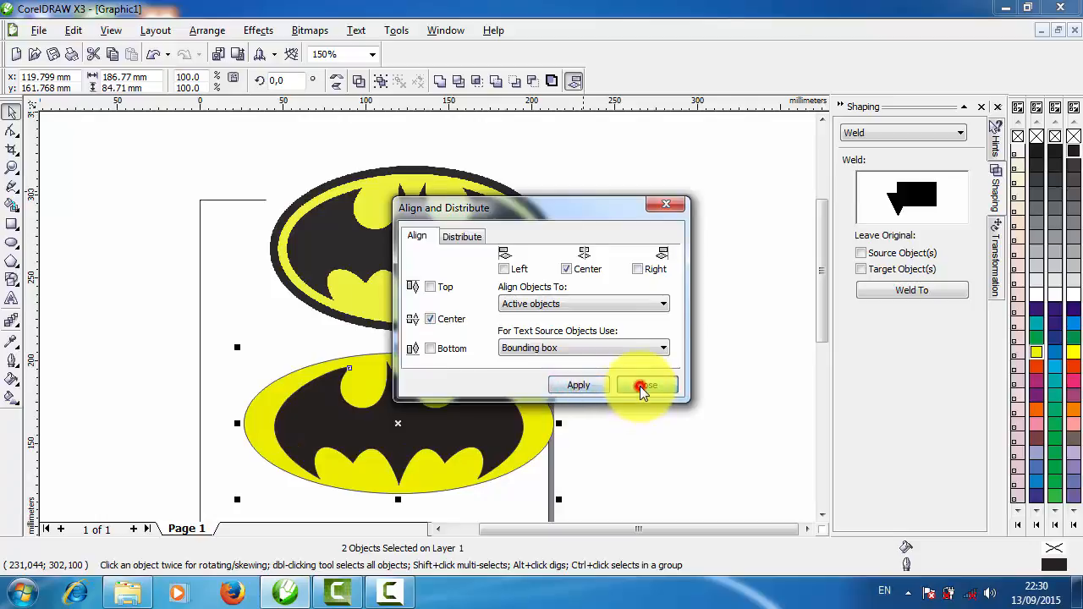
left_click(645, 386)
left_click(691, 401)
Narrow the yellow ellipse symmetrically to about 161 mm wide and set its outline width to 2.0 mm
left_click(551, 419)
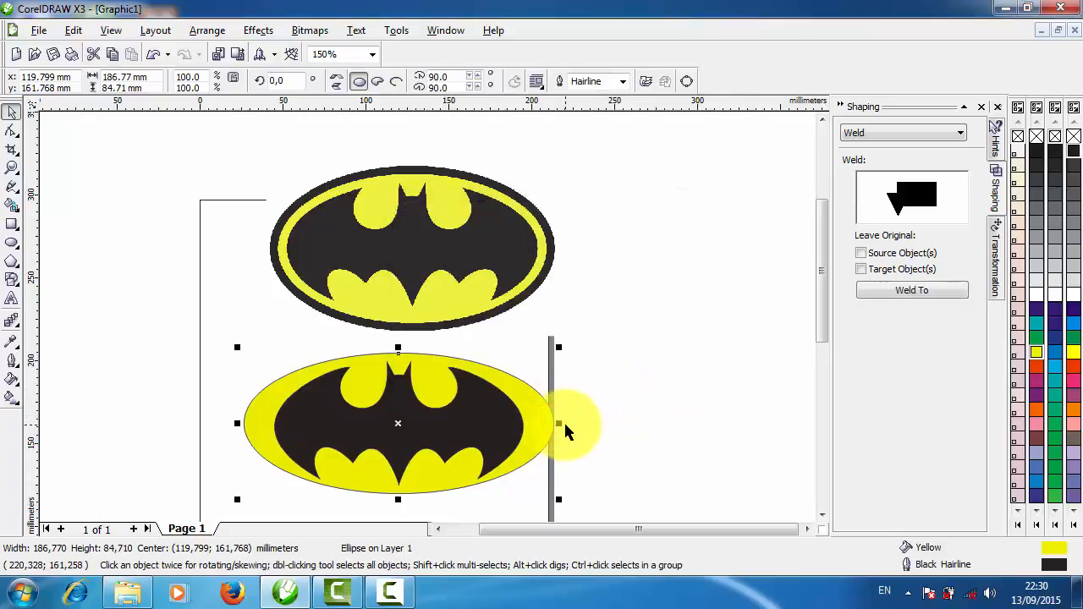
left_click_drag(558, 423, 545, 423)
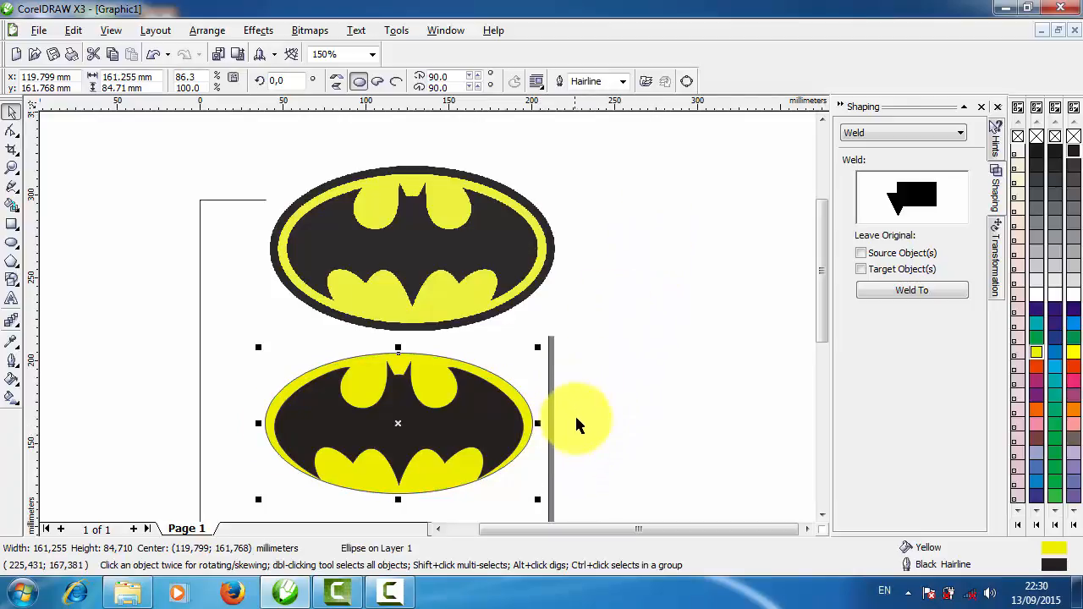
left_click(623, 81)
left_click(582, 207)
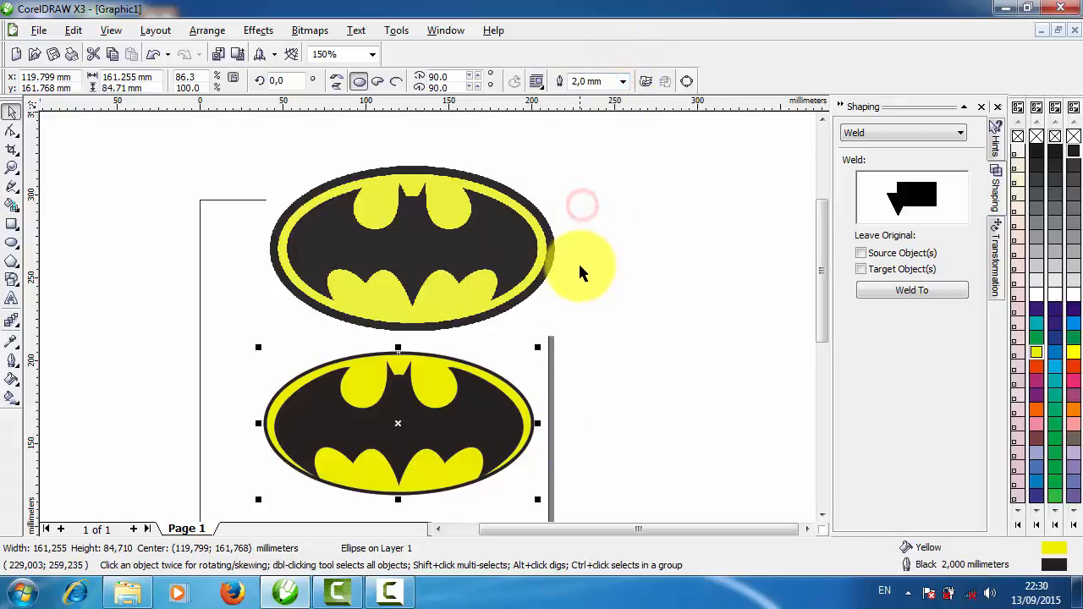
Try to set the yellow ellipse's outline width to 8 mm through the Outline Pen settings
left_click(12, 379)
left_click(10, 364)
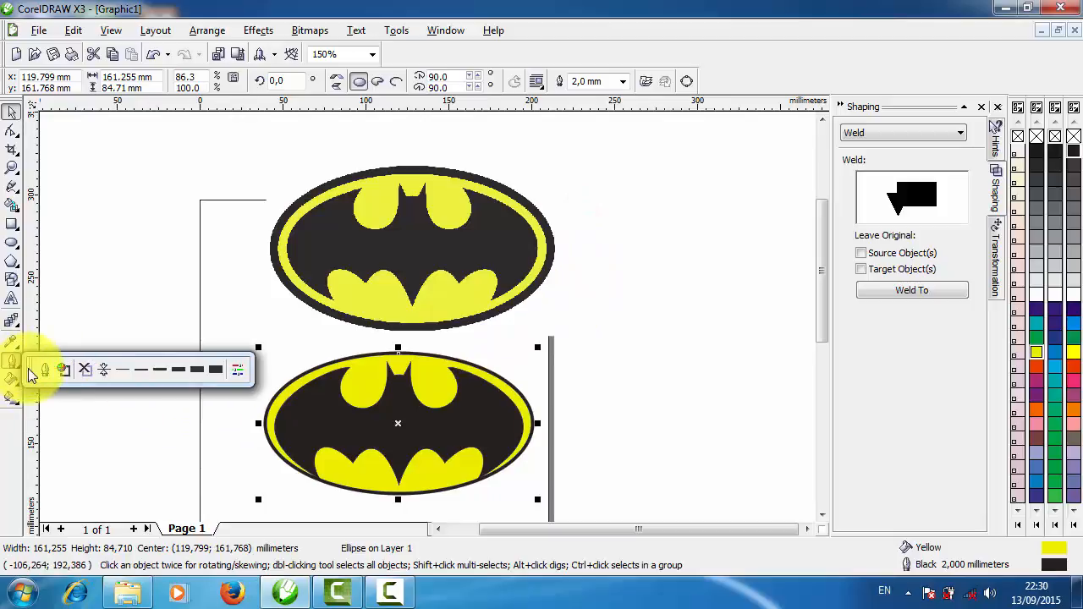
left_click(43, 371)
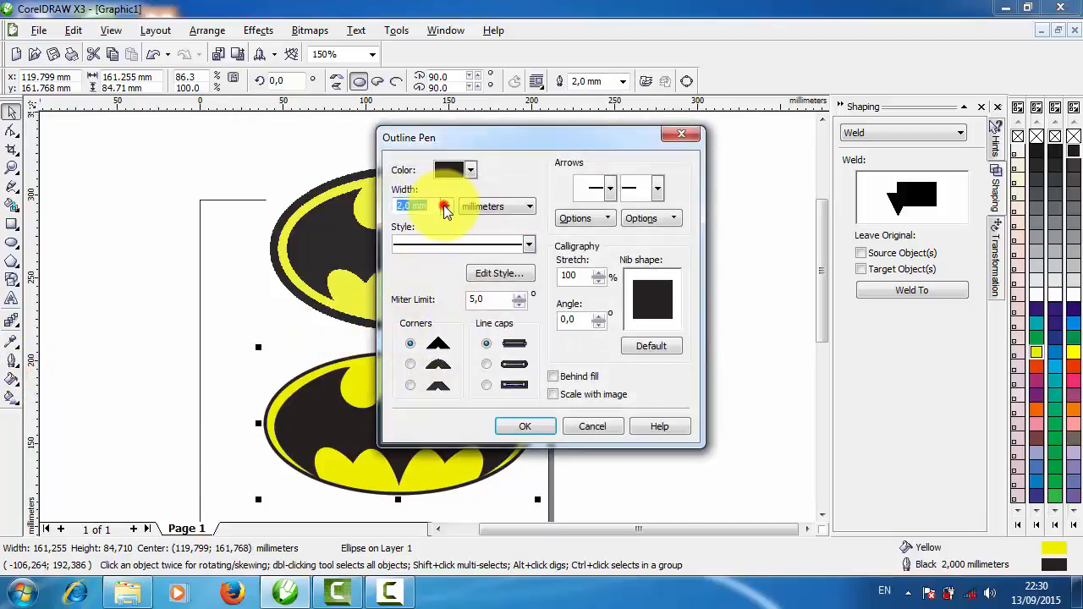
left_click(446, 210)
left_click(428, 207)
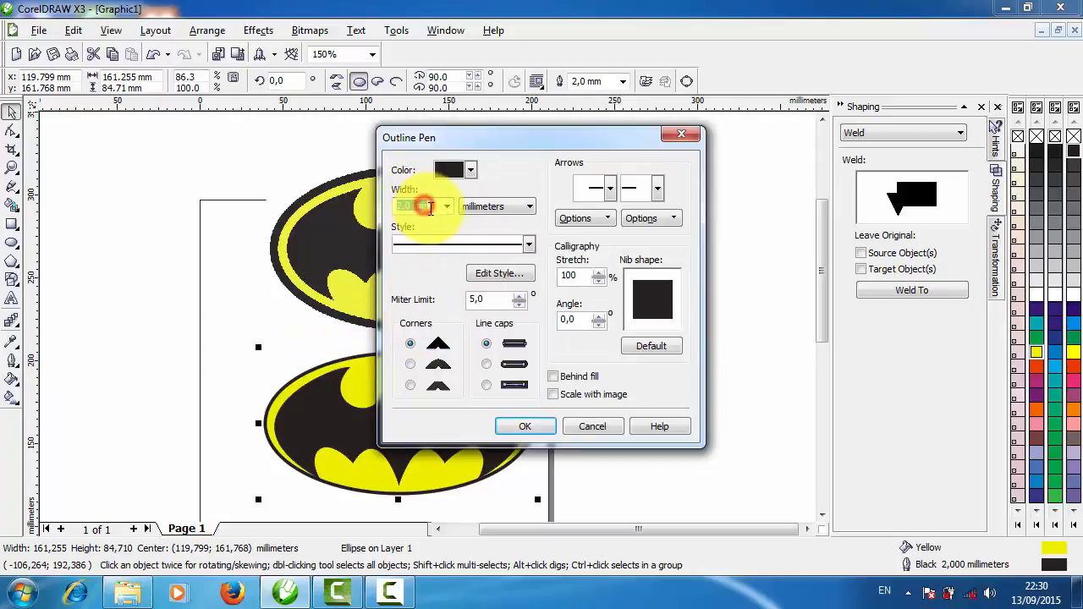
type("8")
key("Return")
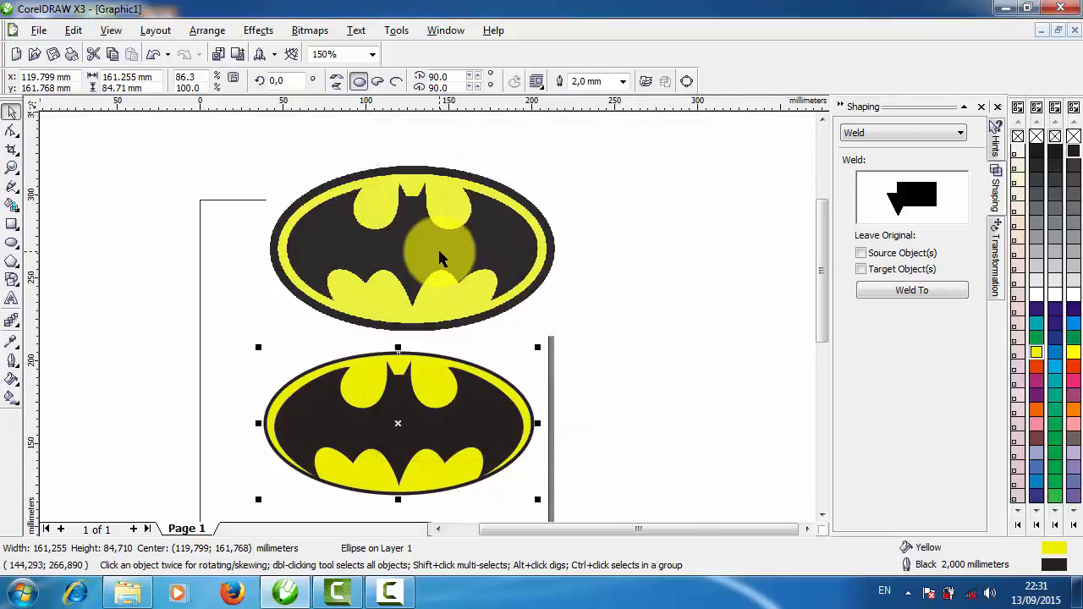
Set the yellow ellipse's outline width to 8 mm
left_click(12, 361)
left_click(47, 370)
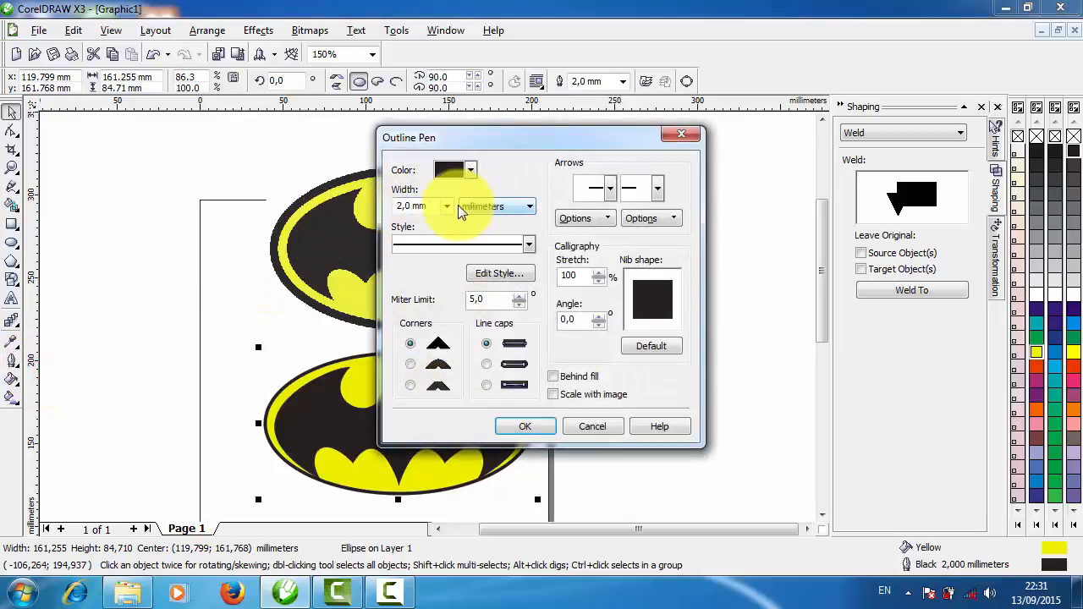
type("8")
key("Return")
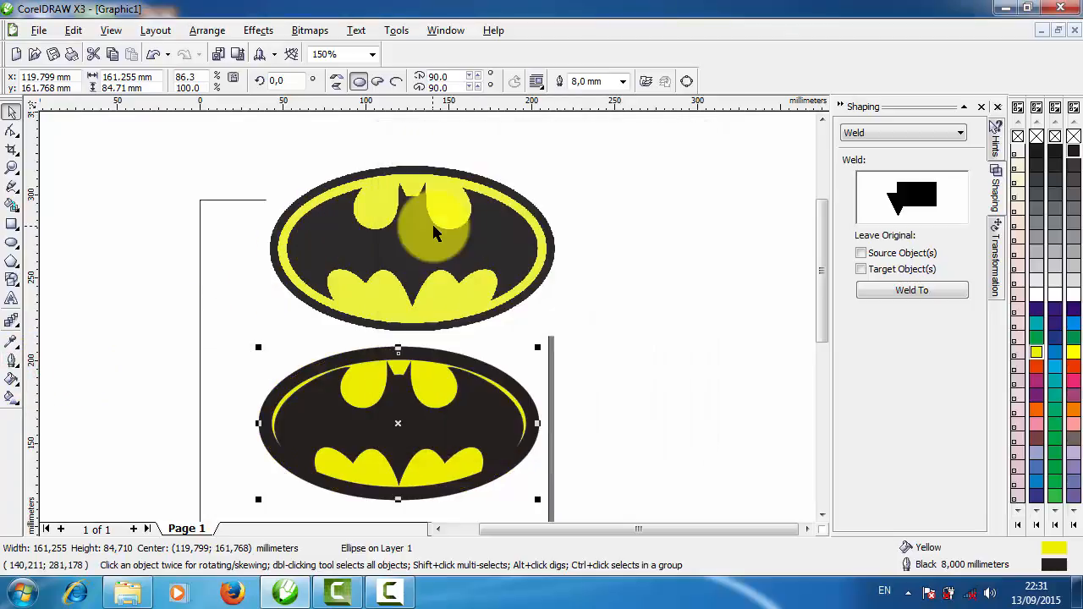
left_click(597, 330)
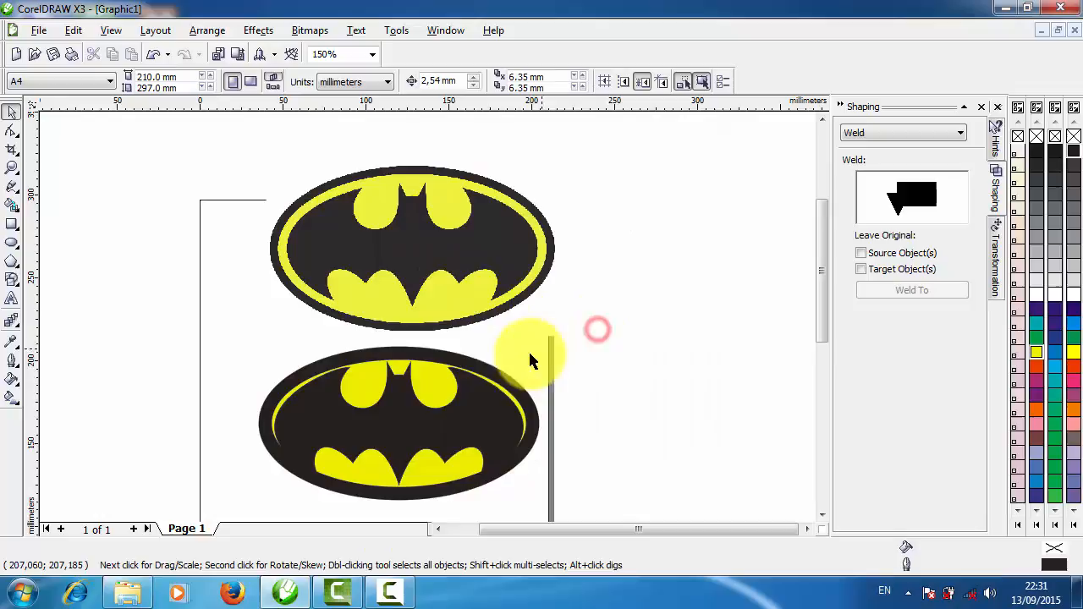
Place the yellow ellipse's outline behind its fill and make it scale with the image
left_click(481, 370)
left_click(11, 366)
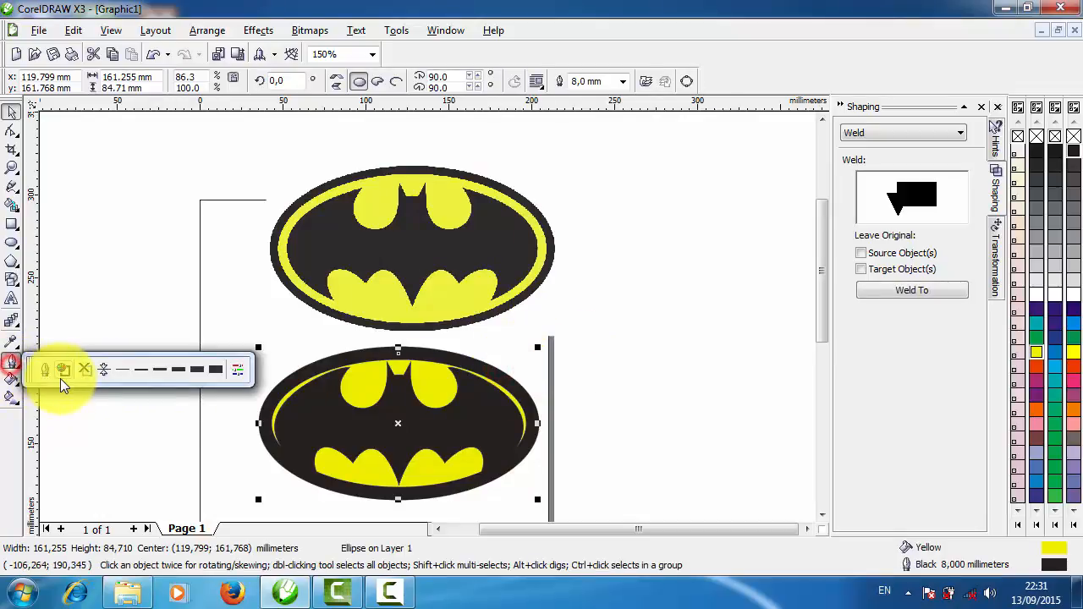
left_click(49, 375)
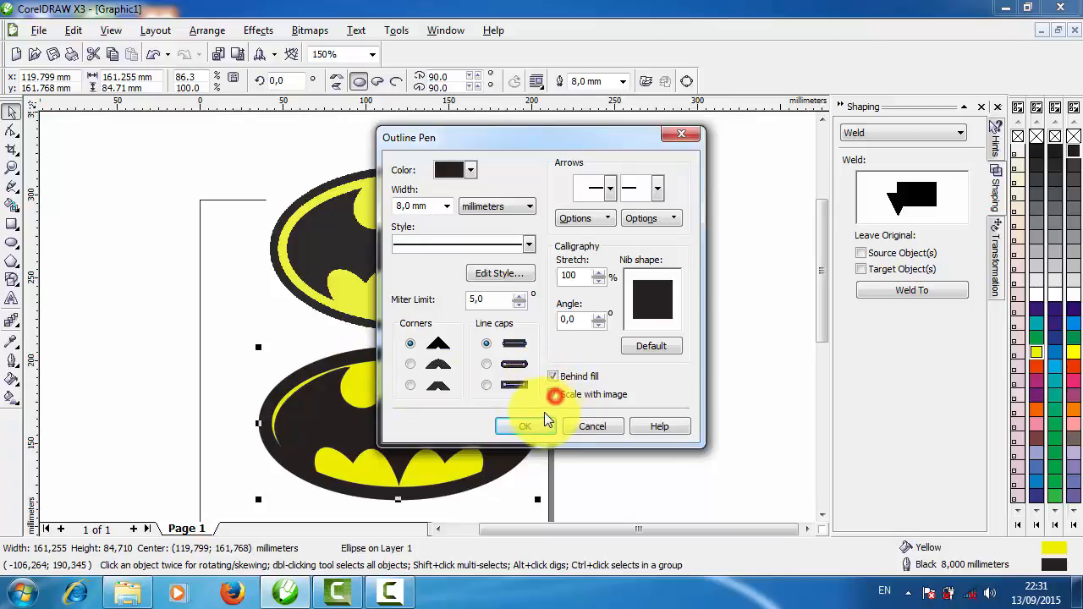
left_click(529, 427)
left_click(592, 388)
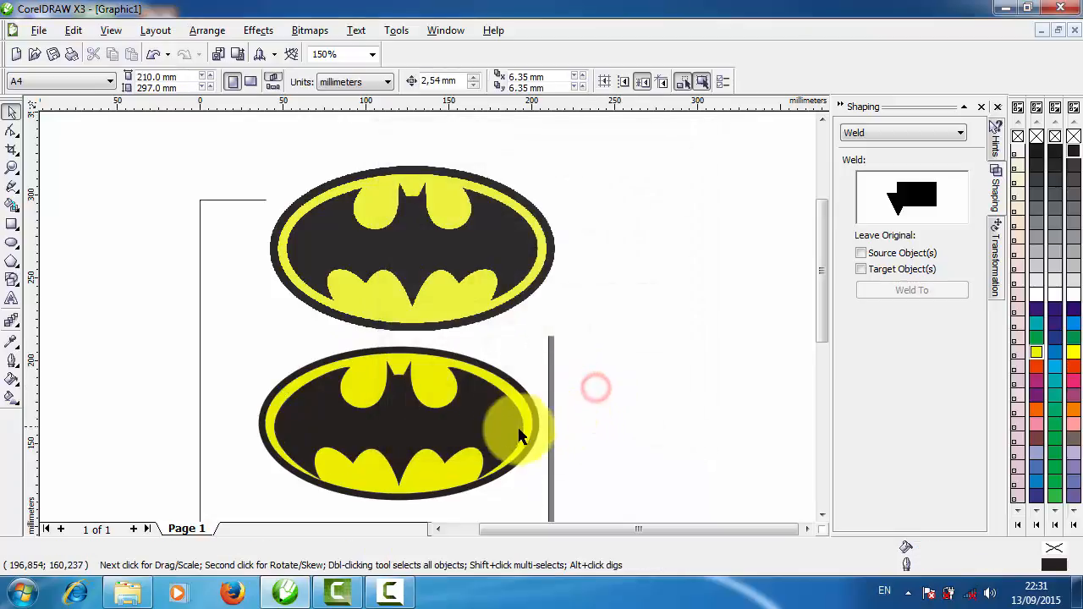
left_click(498, 436)
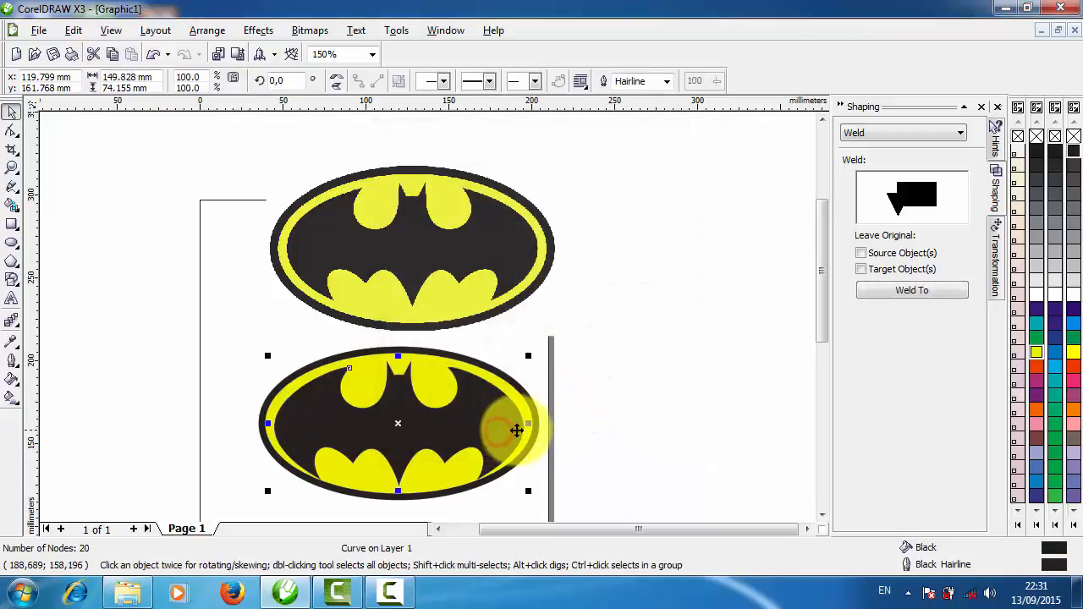
left_click(451, 355, "shift")
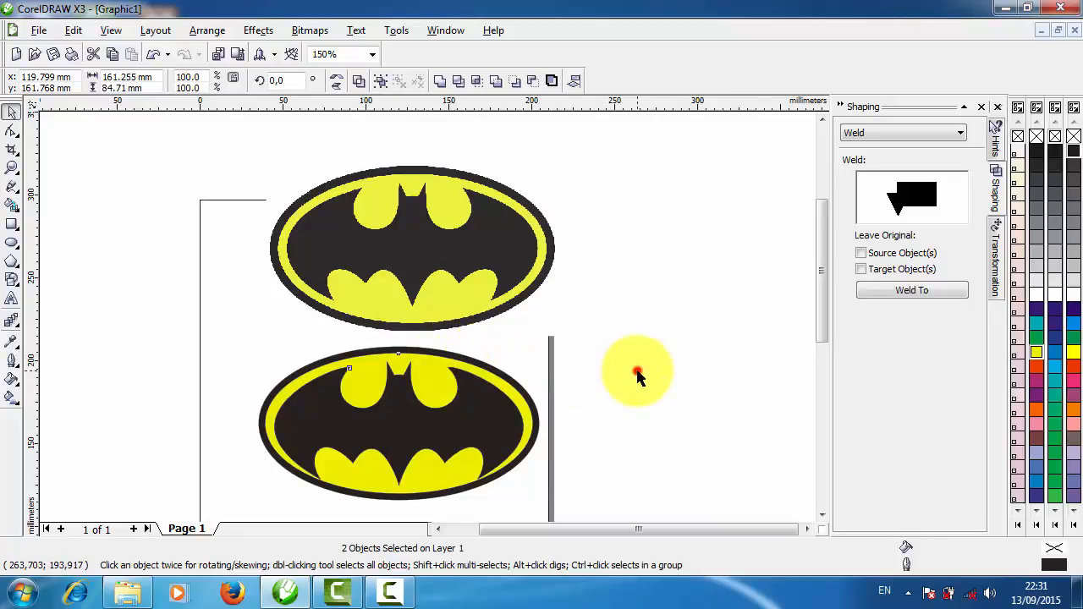
left_click(636, 372)
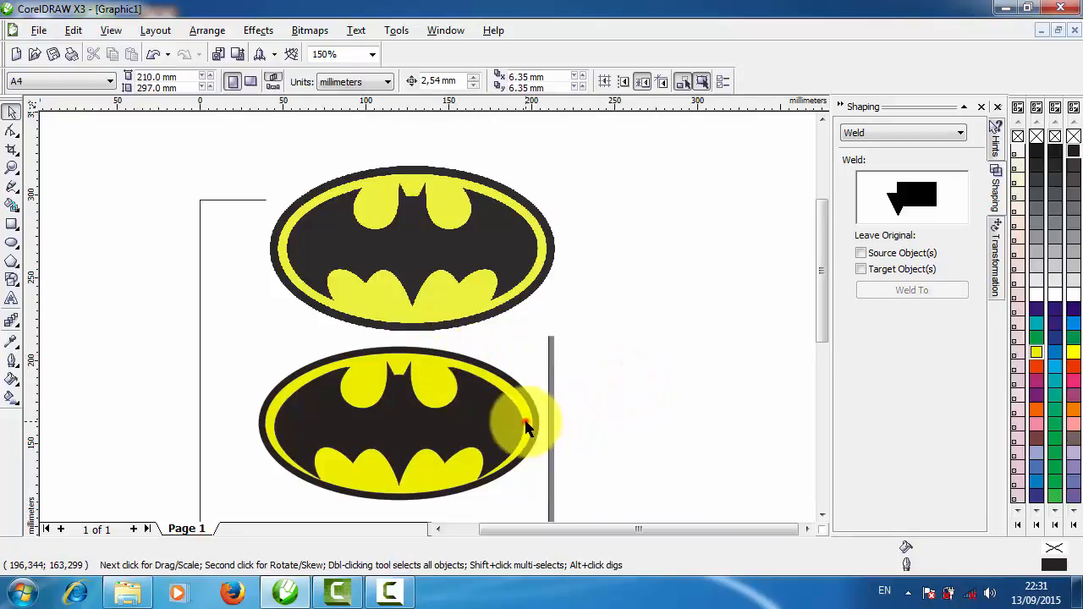
Stretch the yellow ellipse downward to a height of about 90 mm
left_click(534, 431)
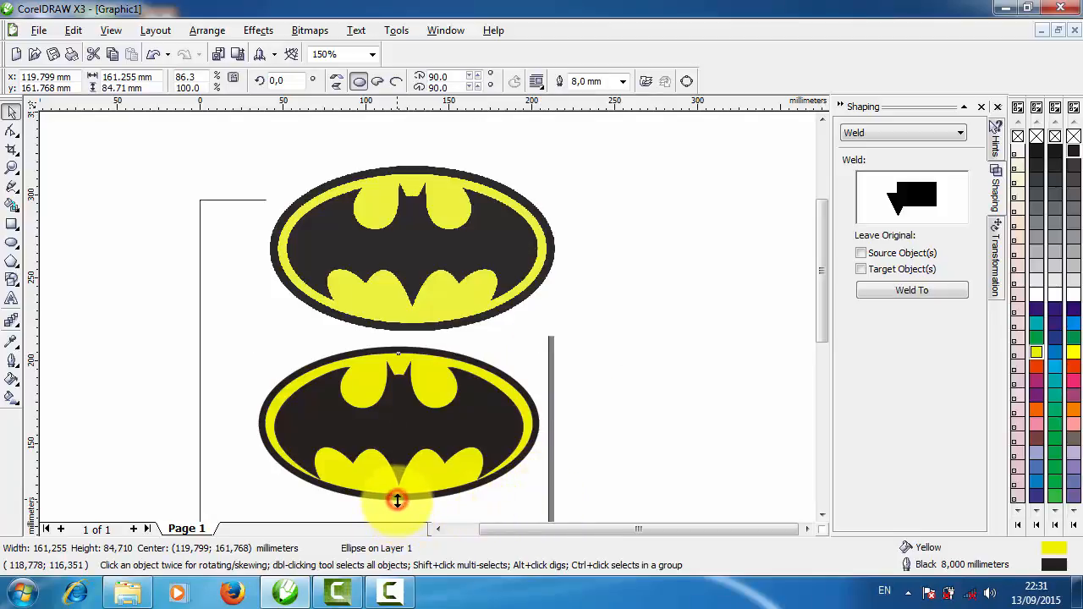
left_click_drag(397, 500, 395, 509)
left_click(613, 447)
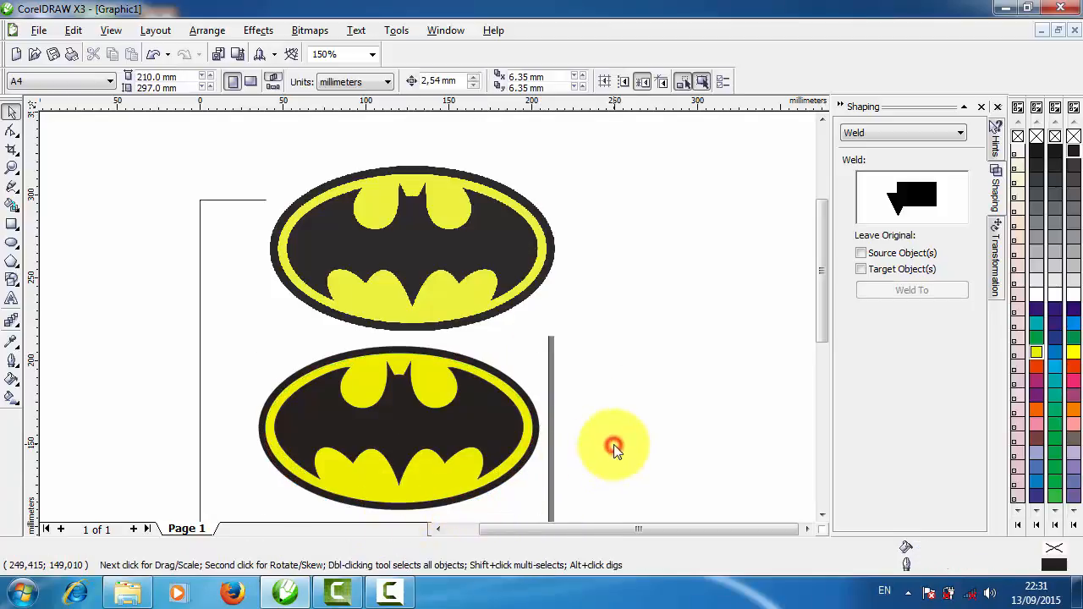
Select the bat shape and the yellow ellipse together
left_click_drag(249, 343, 592, 518)
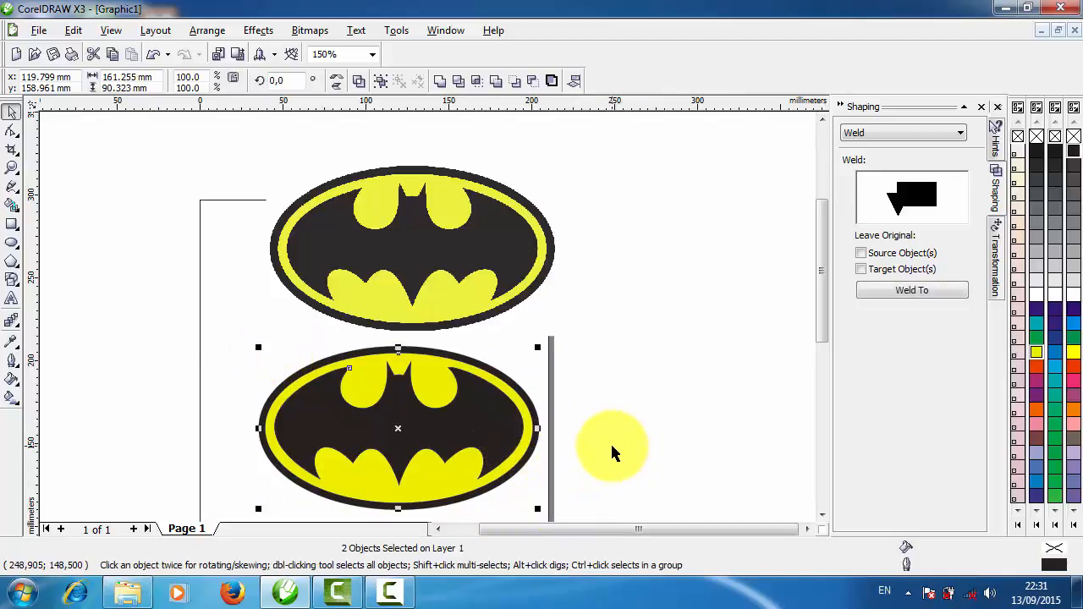